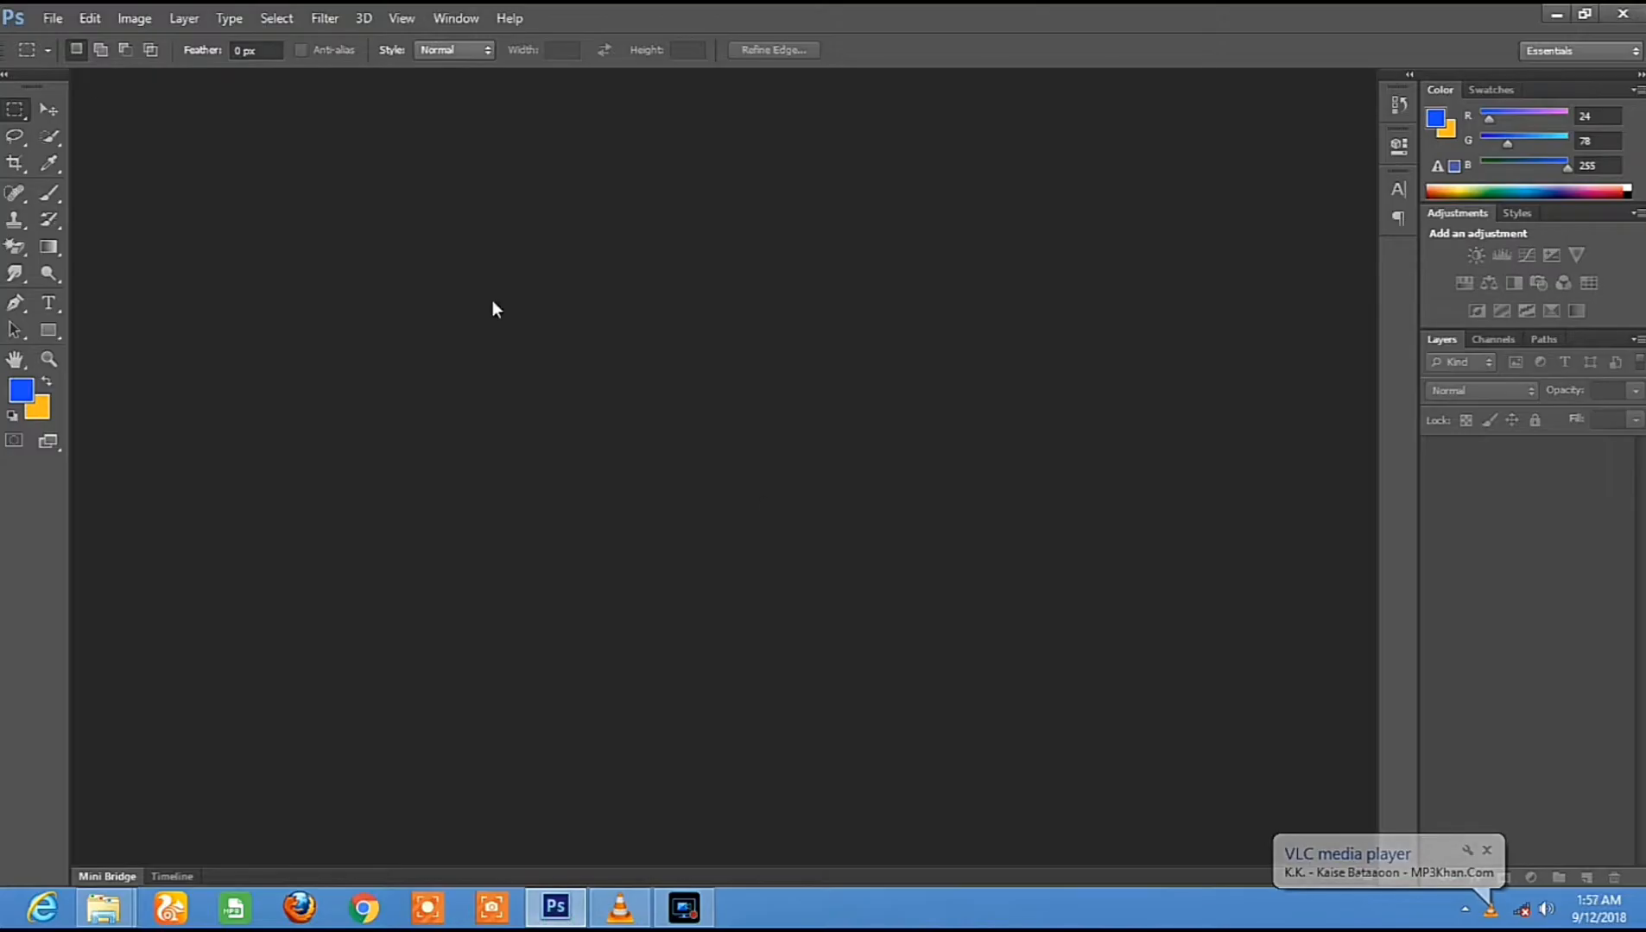
Open the photo IMG_20180814_095332.jpg from the desktop's New folder.
left_click(57, 21)
left_click(72, 61)
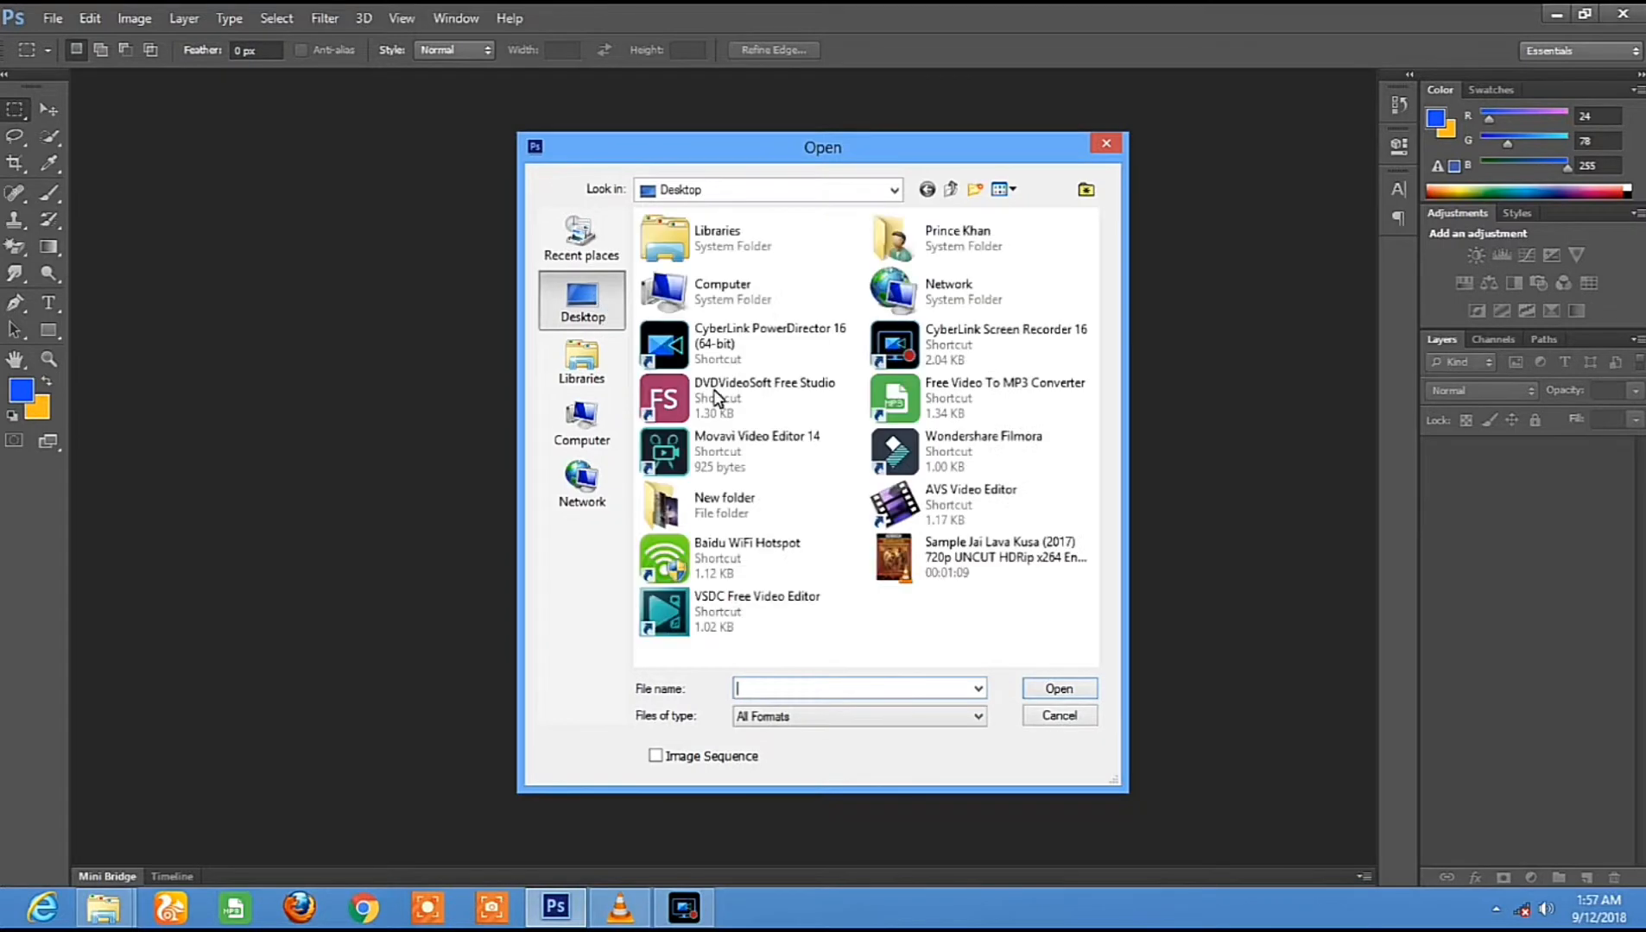
double_click(767, 495)
double_click(1016, 578)
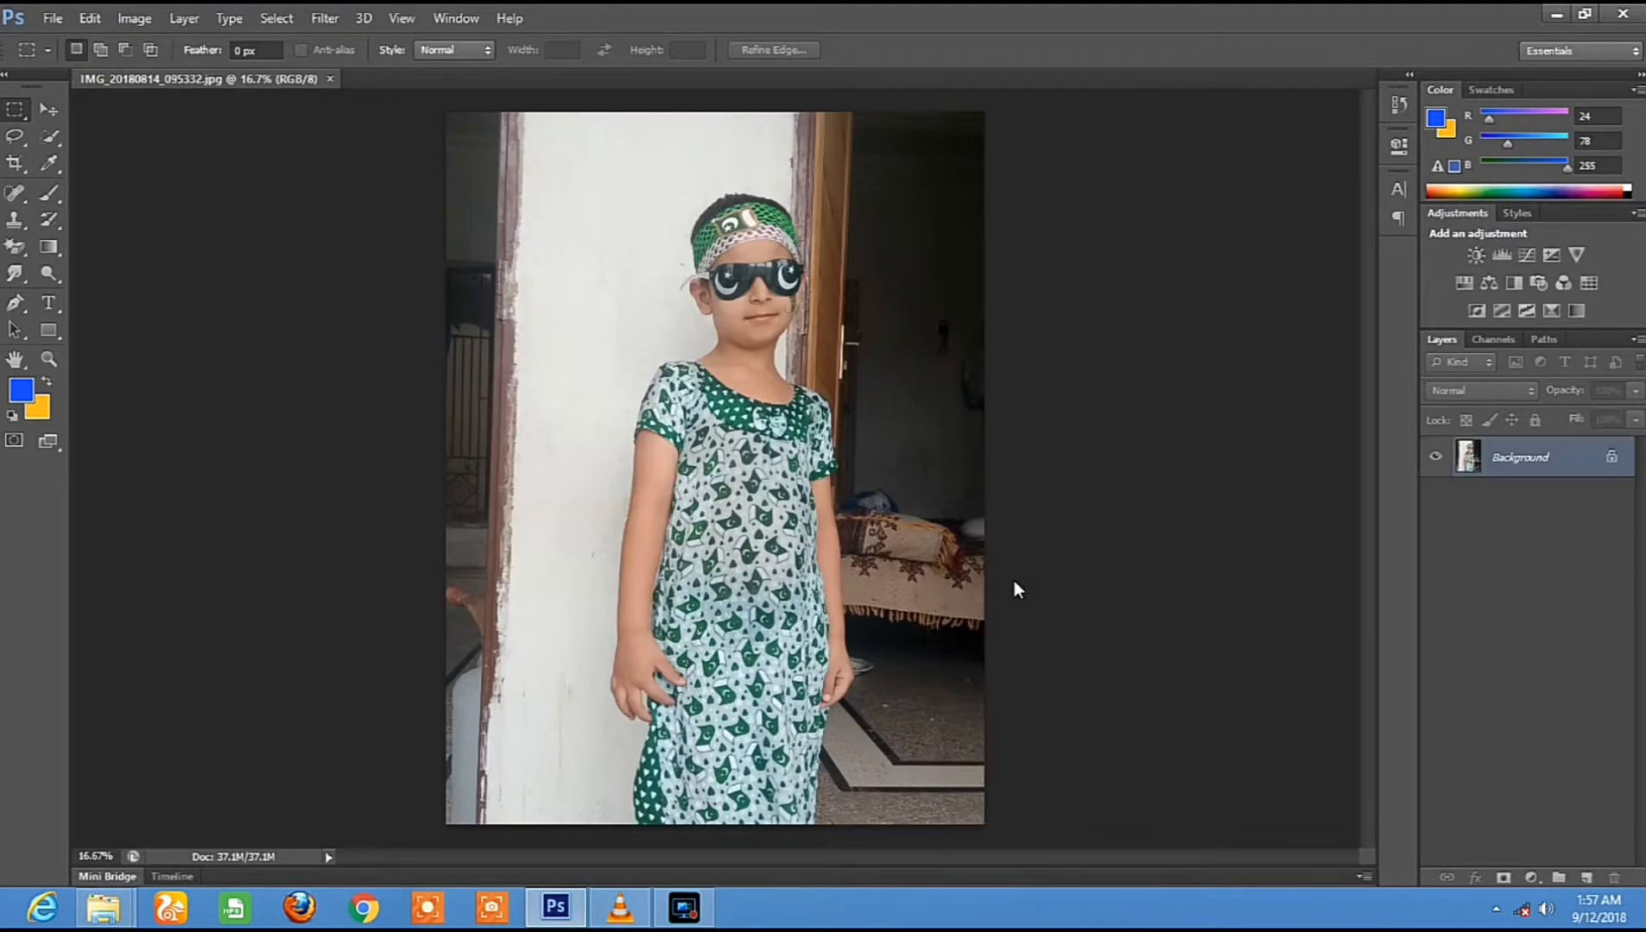
Quick-select the lower part of the white wall beside the child's hand and dress, and clear it with the Magic Eraser.
left_click(50, 139)
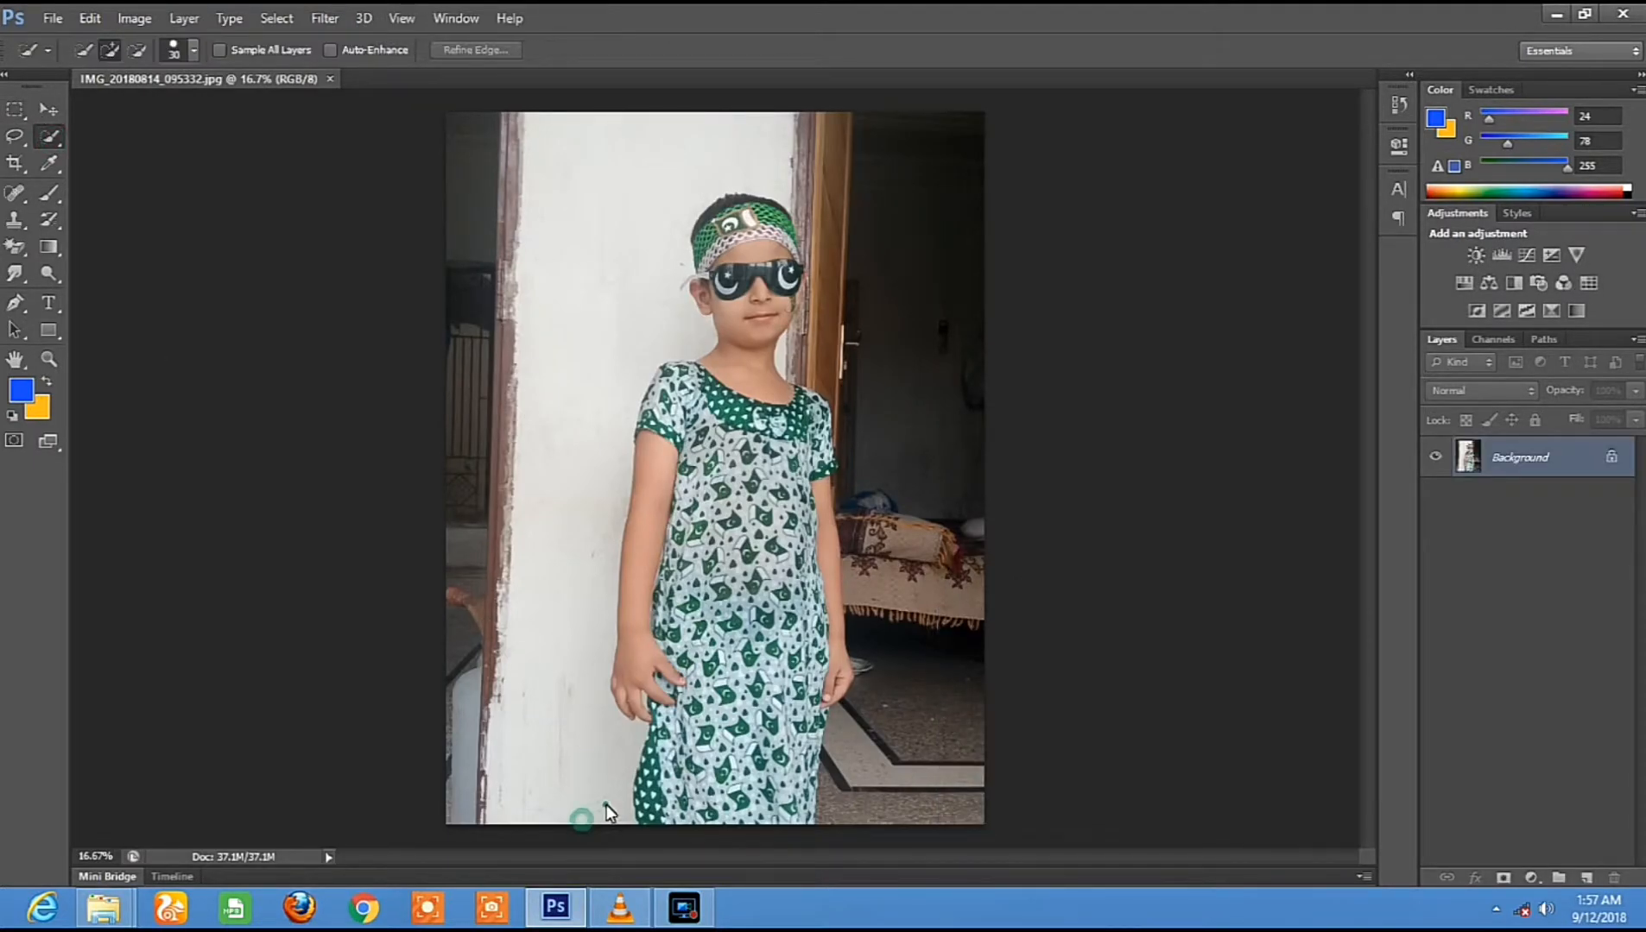
mouse_move(615, 773)
left_mouse_down()
mouse_move(620, 740)
mouse_move(588, 657)
mouse_move(594, 592)
left_mouse_up()
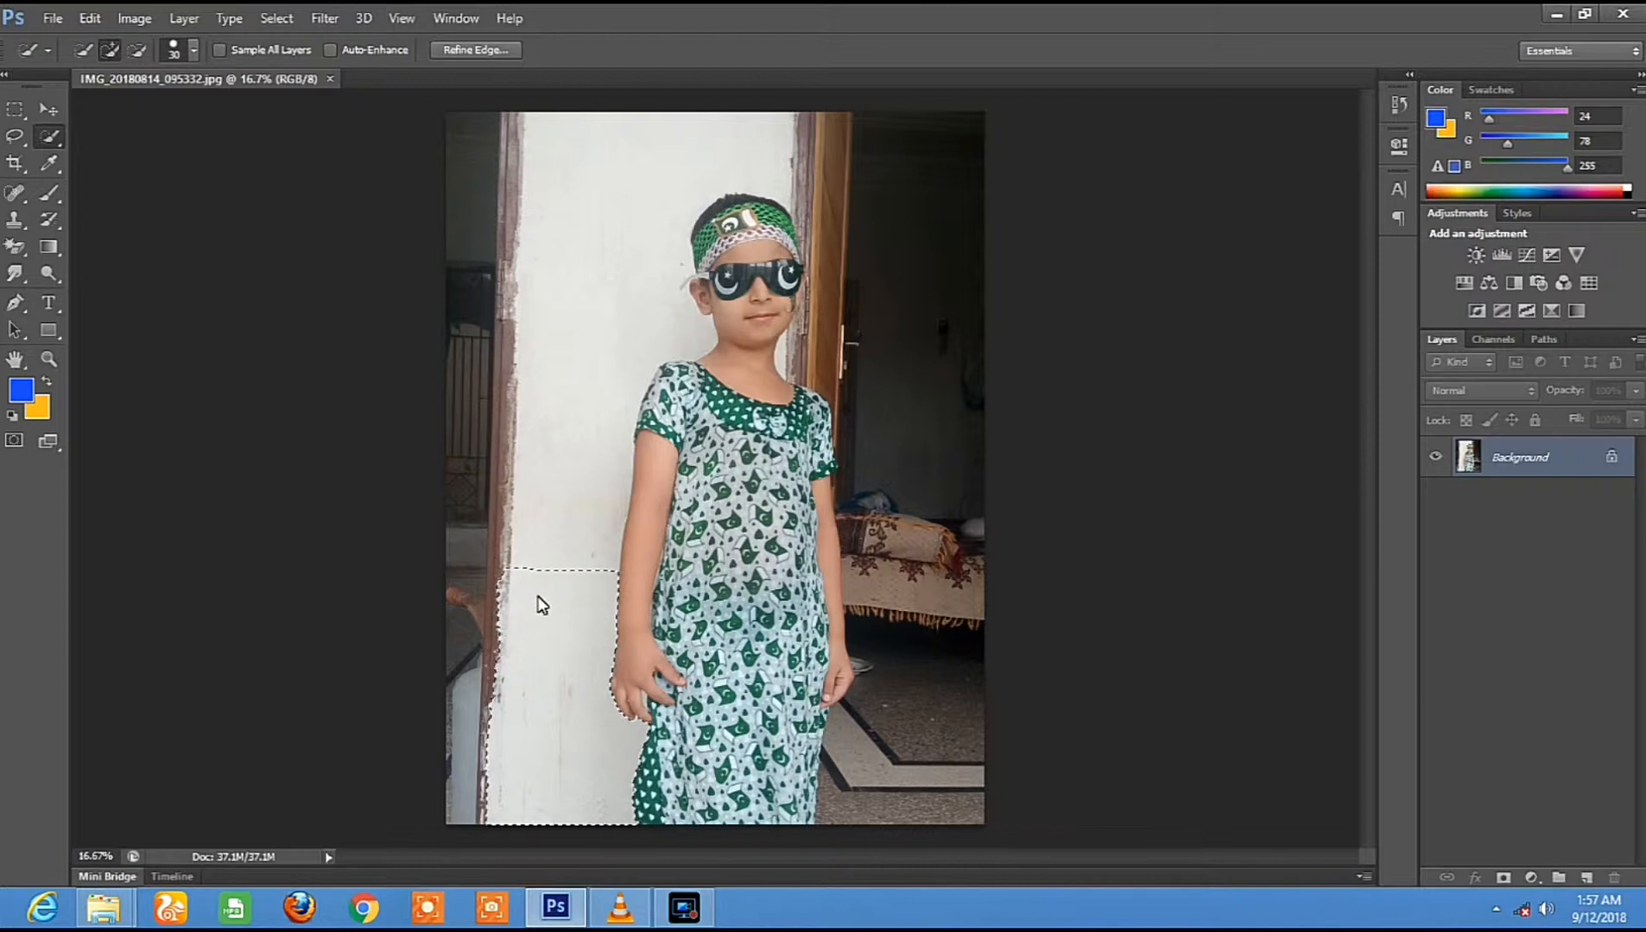
left_click(19, 253)
left_click(568, 678)
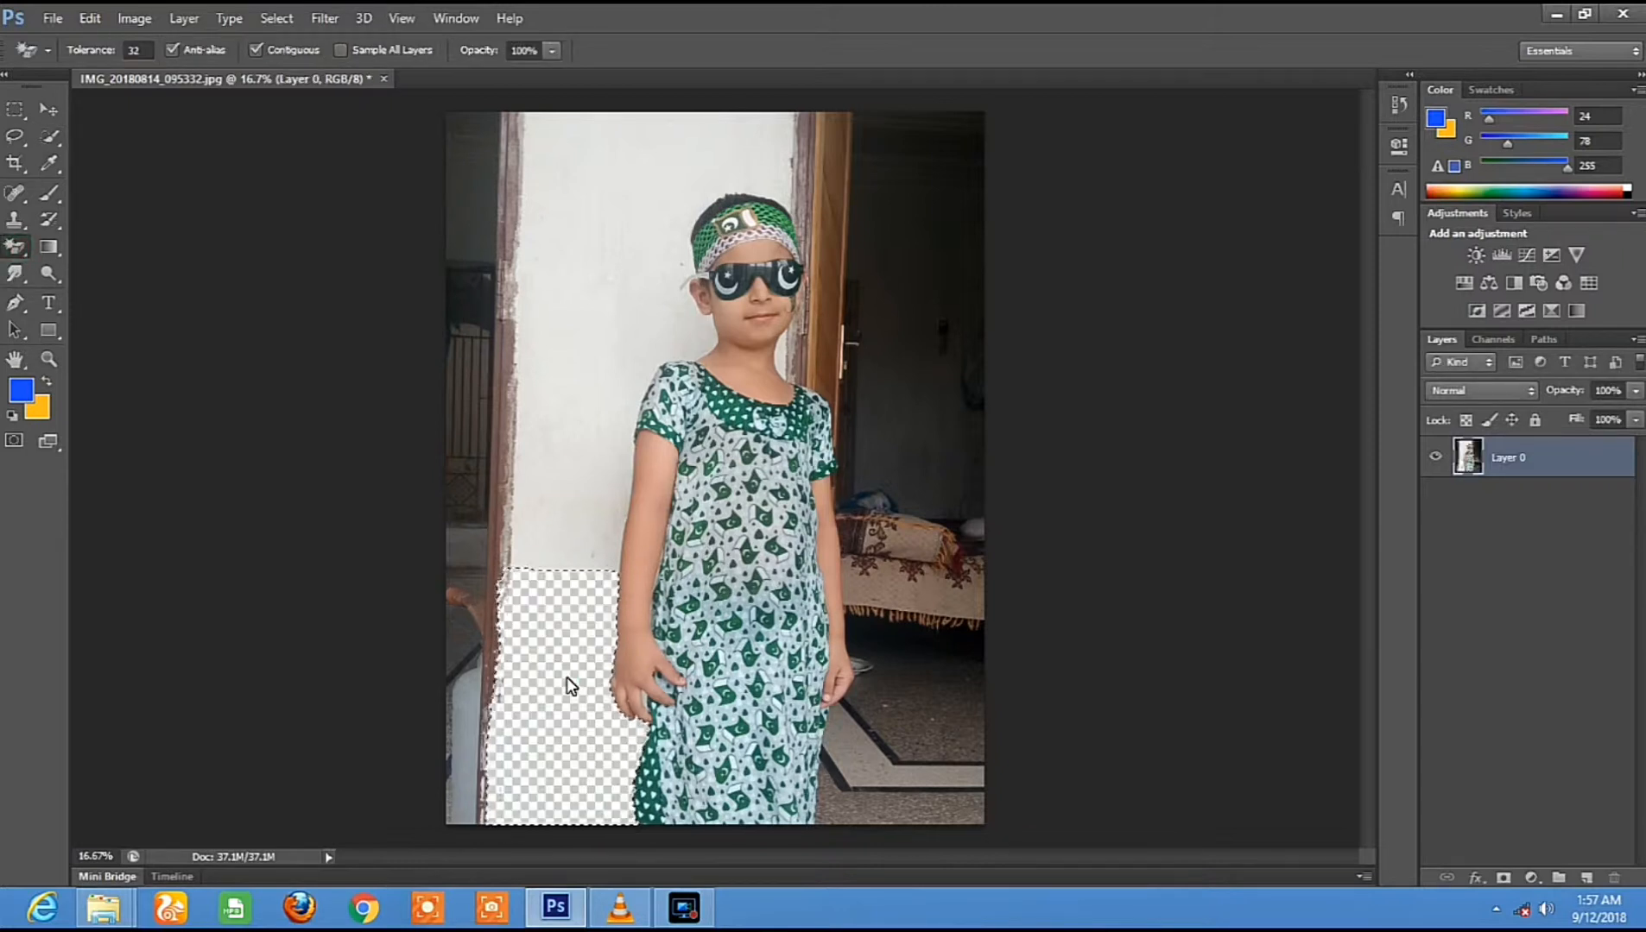
Quick-select the remaining white wall around the child's head and arm, and remove it with the regular Eraser.
left_click(14, 247)
left_click(64, 246)
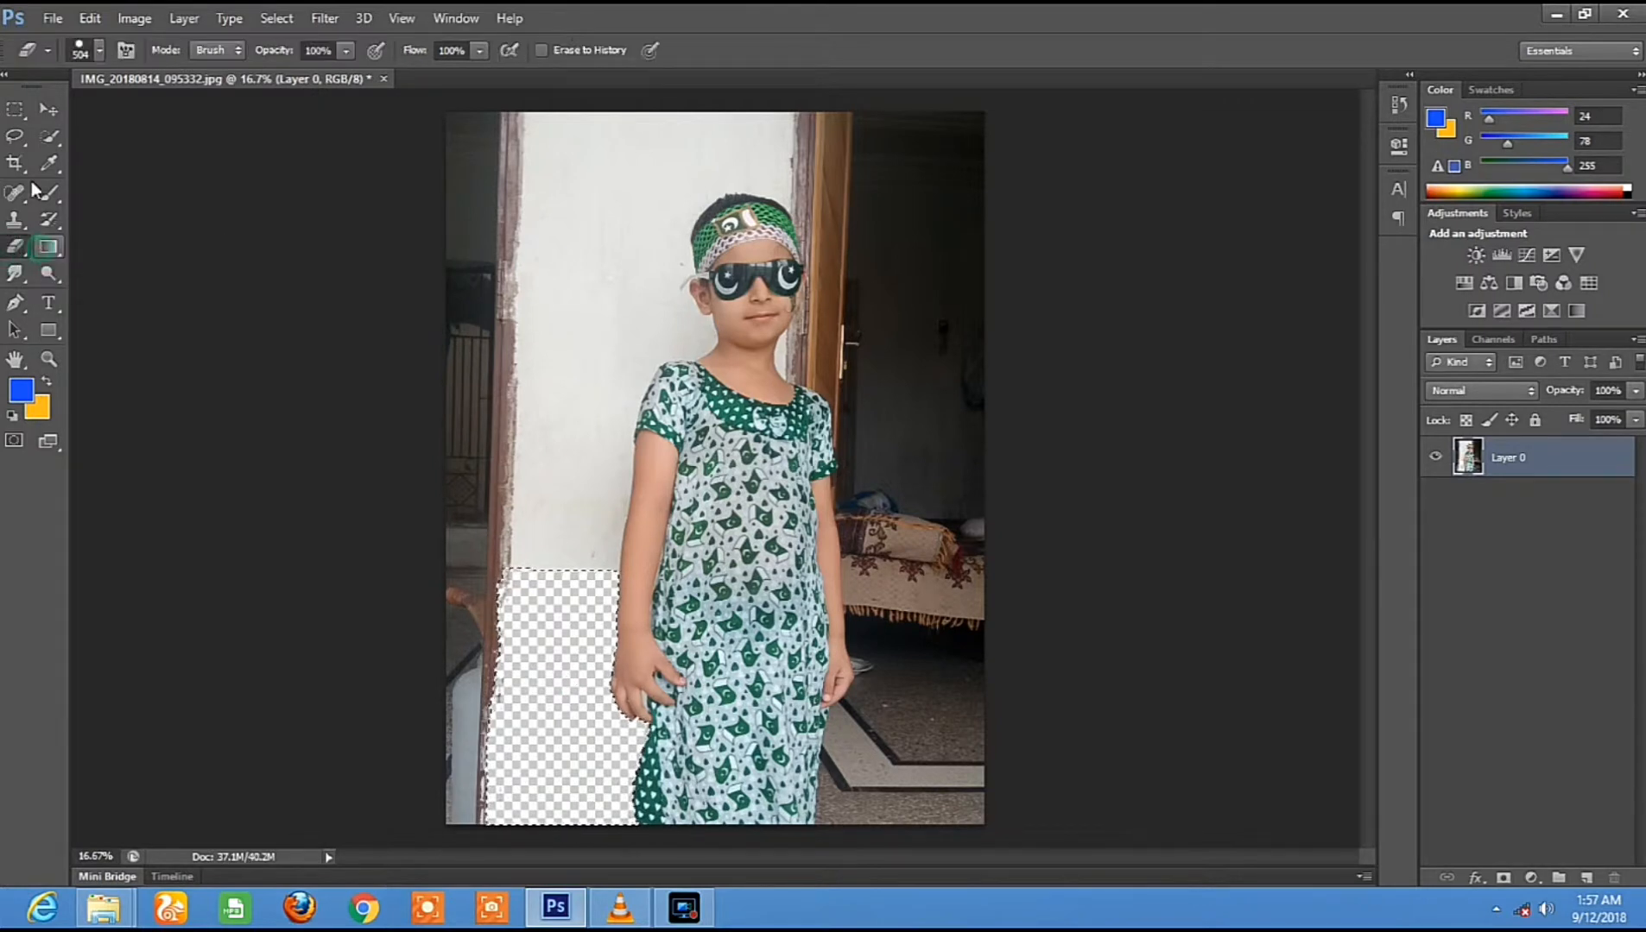
left_click(18, 137)
left_click(49, 135)
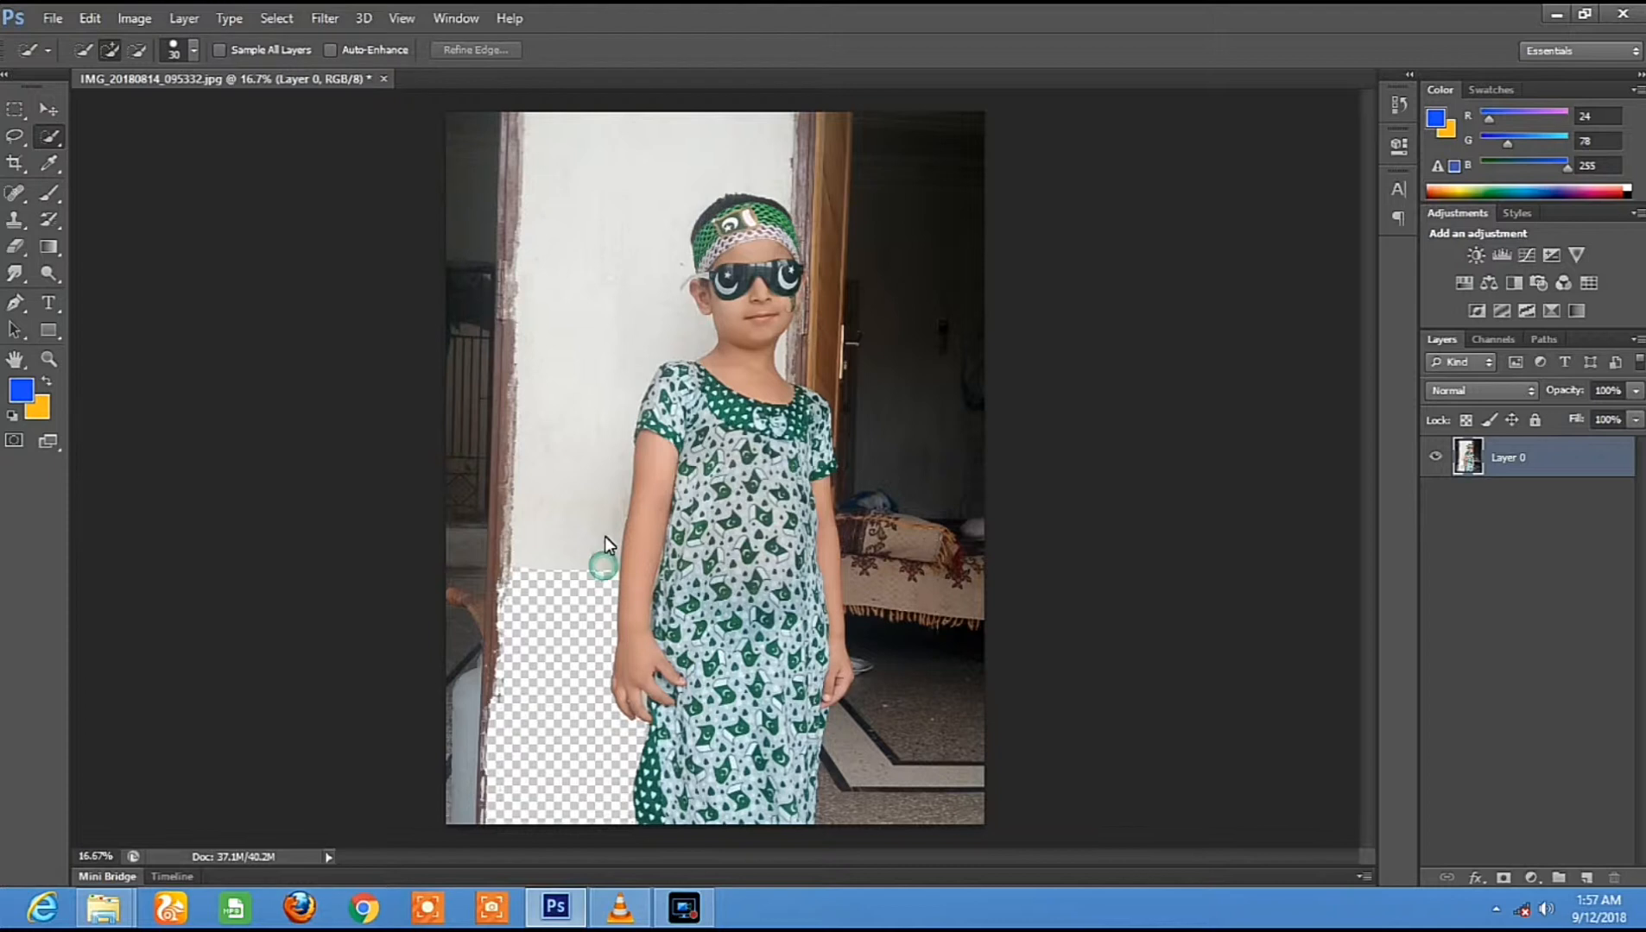
mouse_move(610, 490)
left_mouse_down()
mouse_move(617, 381)
mouse_move(676, 339)
left_mouse_up()
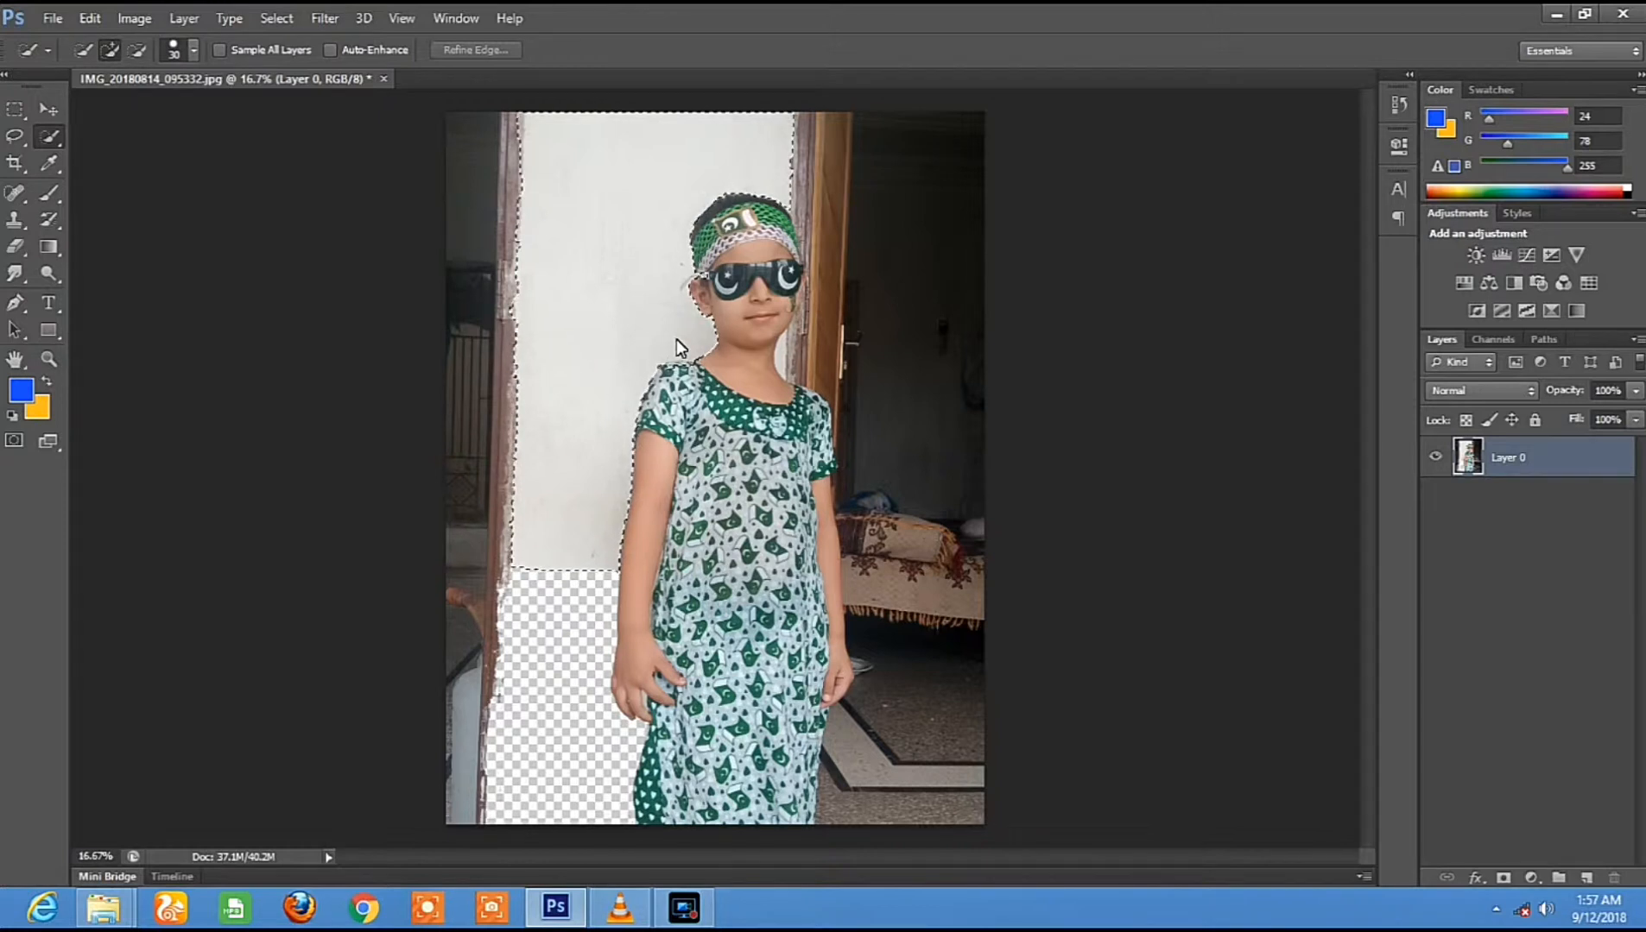
key("e")
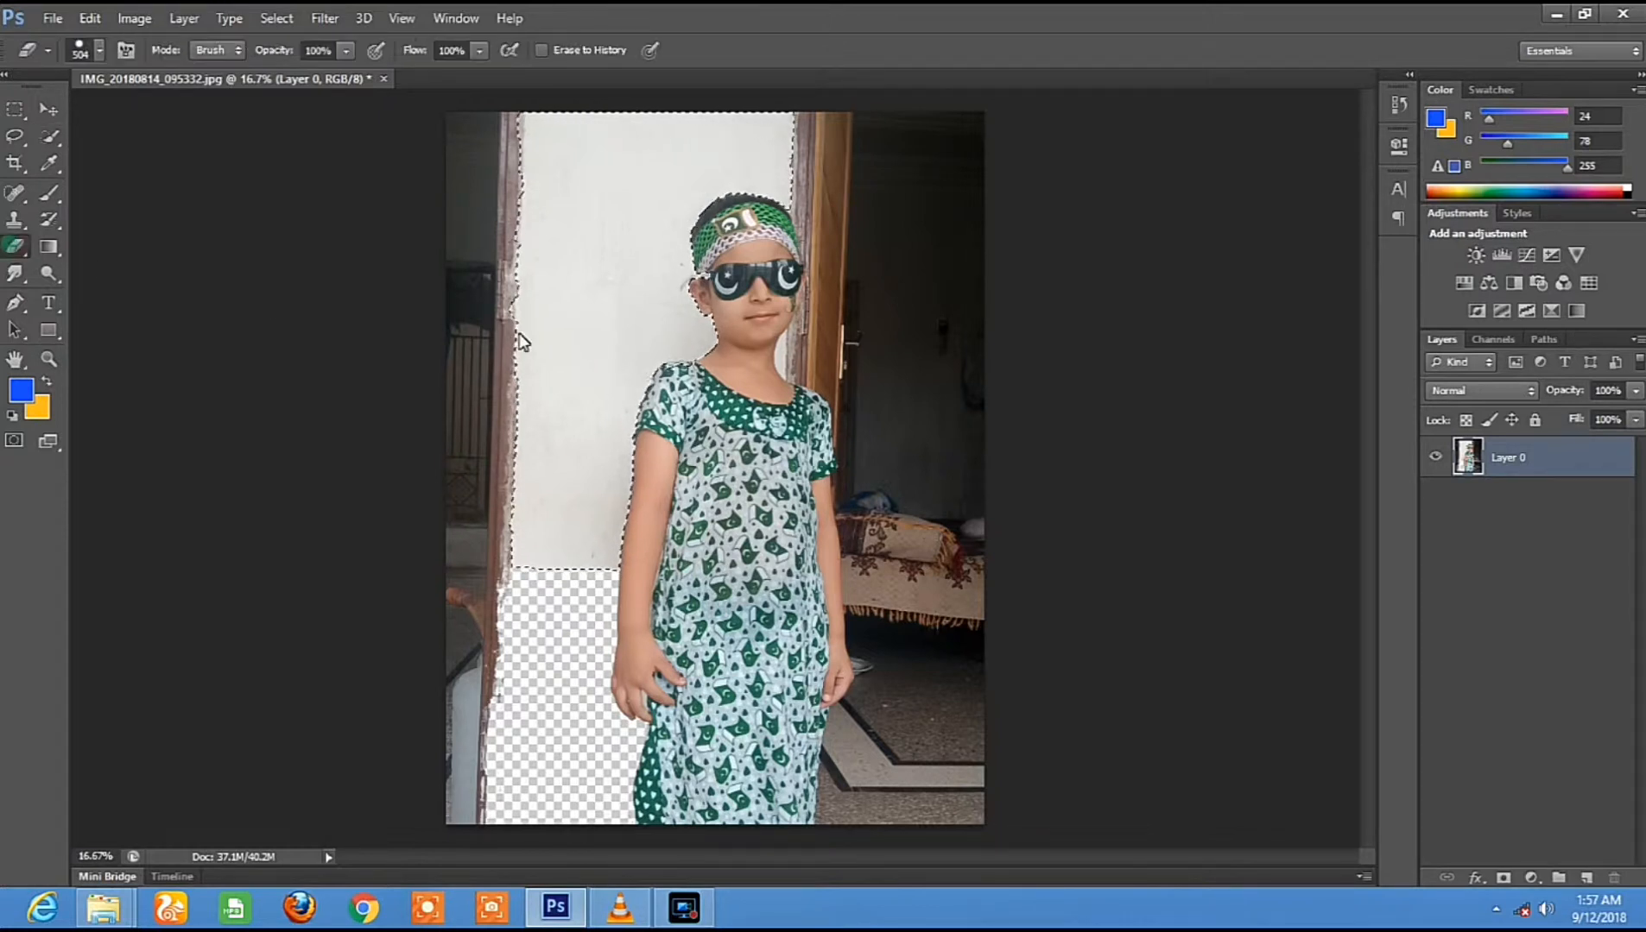
mouse_move(688, 348)
left_mouse_down()
mouse_move(647, 268)
mouse_move(670, 185)
mouse_move(799, 167)
mouse_move(466, 120)
mouse_move(692, 128)
mouse_move(478, 229)
mouse_move(538, 193)
mouse_move(573, 395)
mouse_move(618, 304)
mouse_move(629, 449)
mouse_move(609, 126)
mouse_move(512, 501)
mouse_move(514, 557)
mouse_move(588, 507)
mouse_move(619, 615)
mouse_move(625, 529)
left_mouse_up()
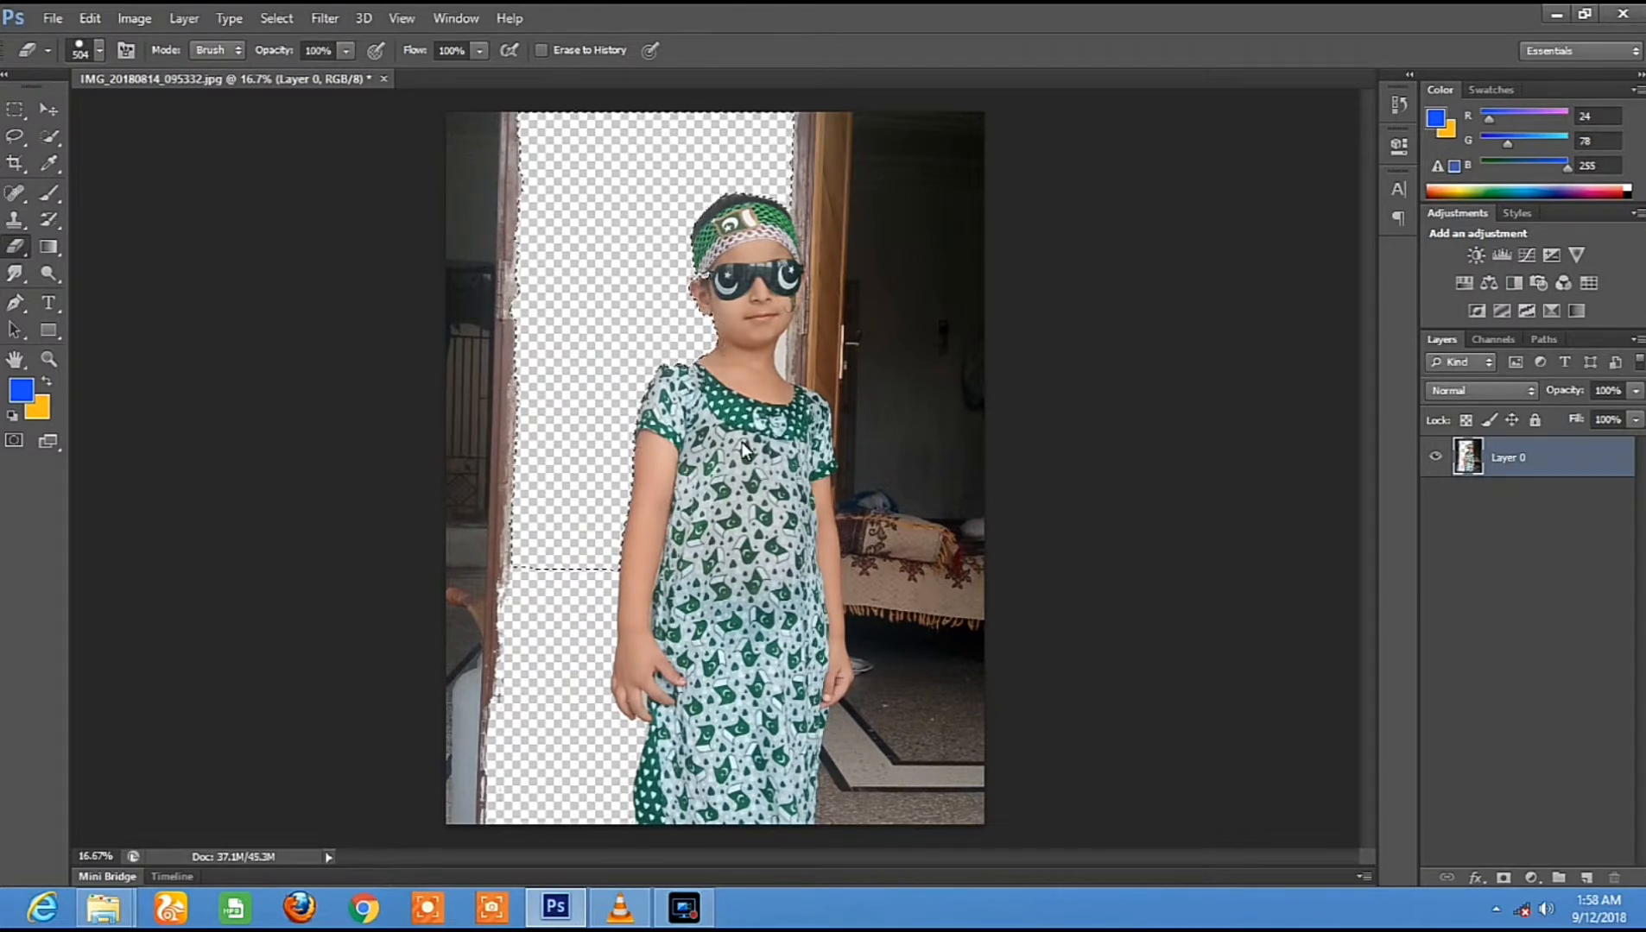
Deselect and erase the leftover door frame and dark strip along the photo's left edge from top to bottom.
left_click(14, 137)
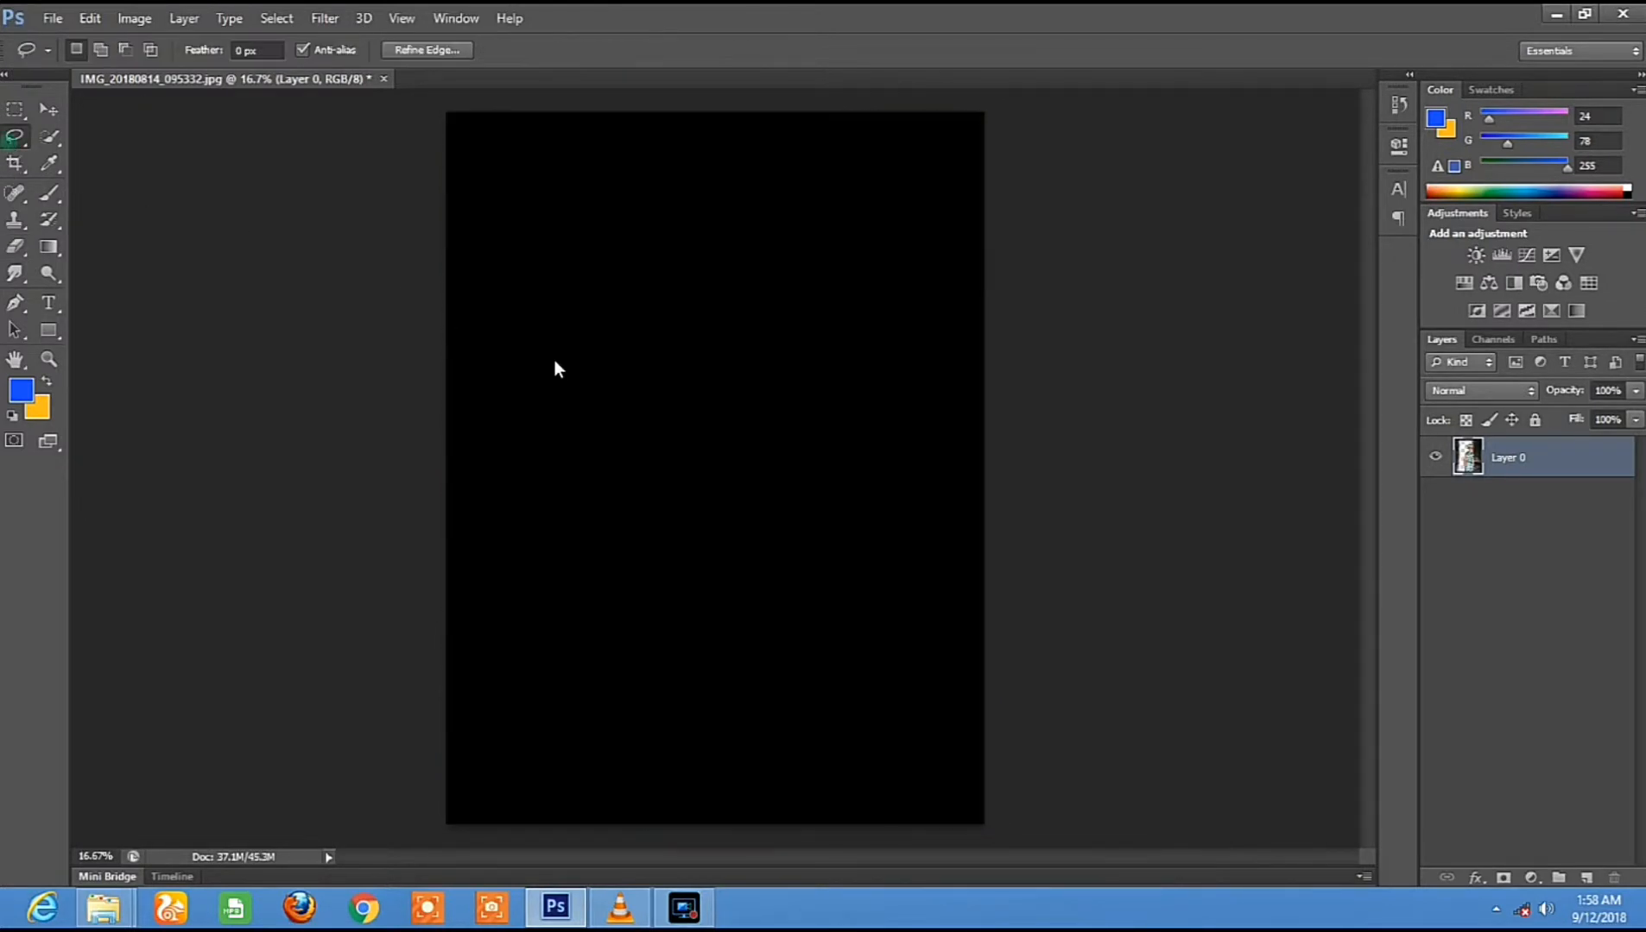
left_click(636, 392)
left_click(14, 247)
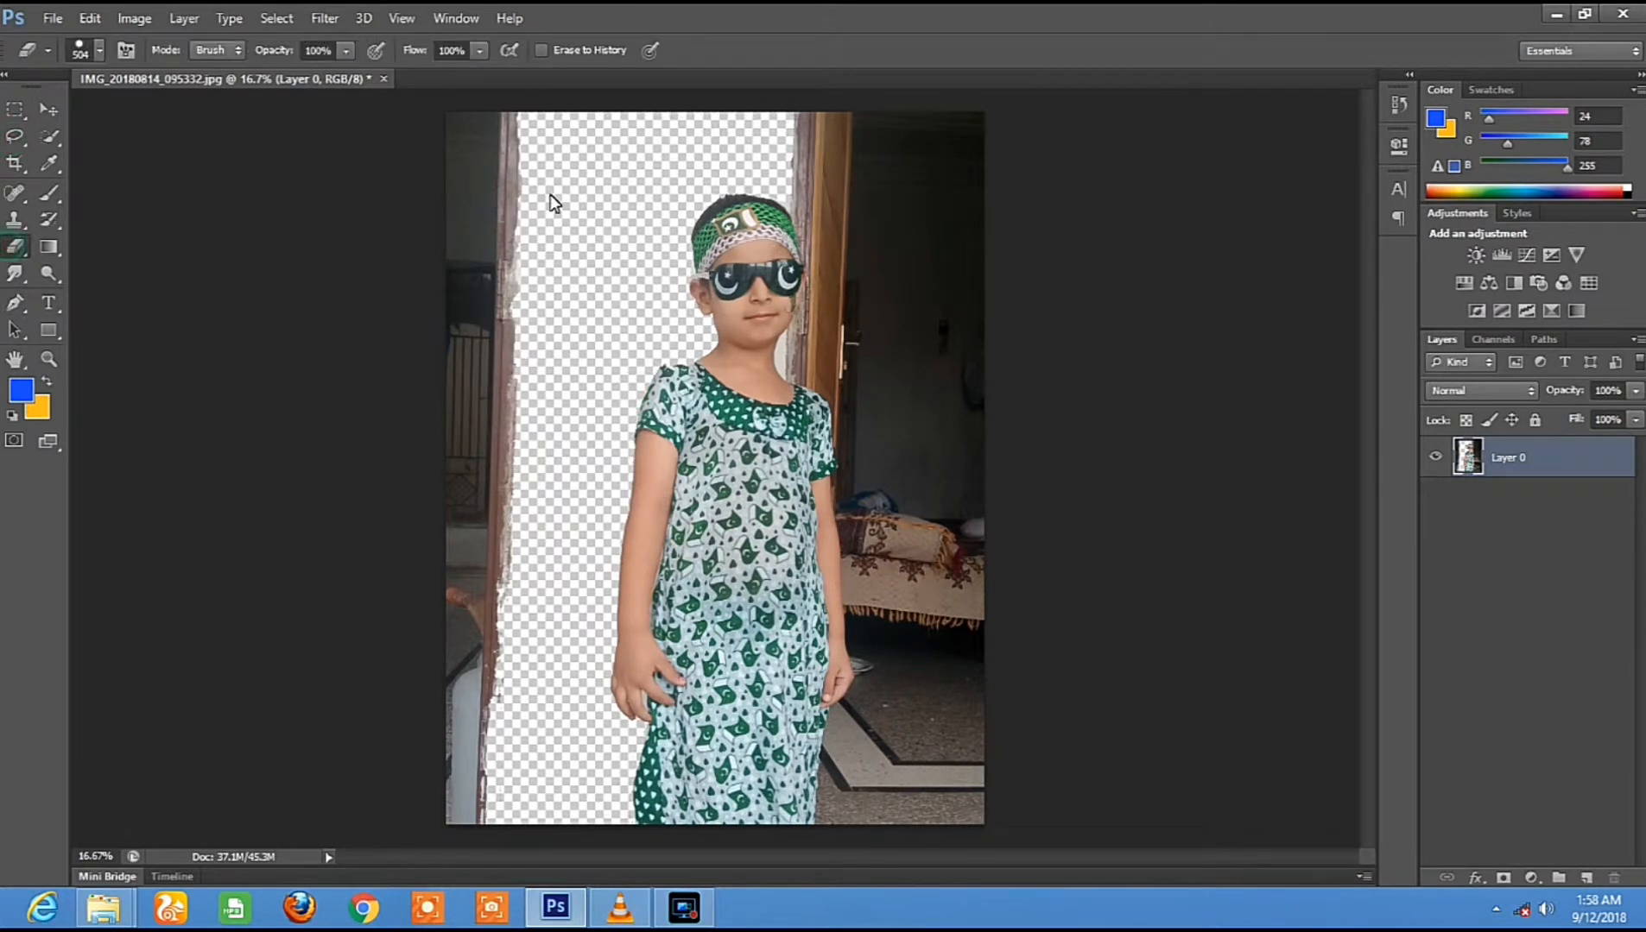
mouse_move(521, 141)
left_mouse_down()
mouse_move(460, 132)
mouse_move(473, 177)
left_mouse_up()
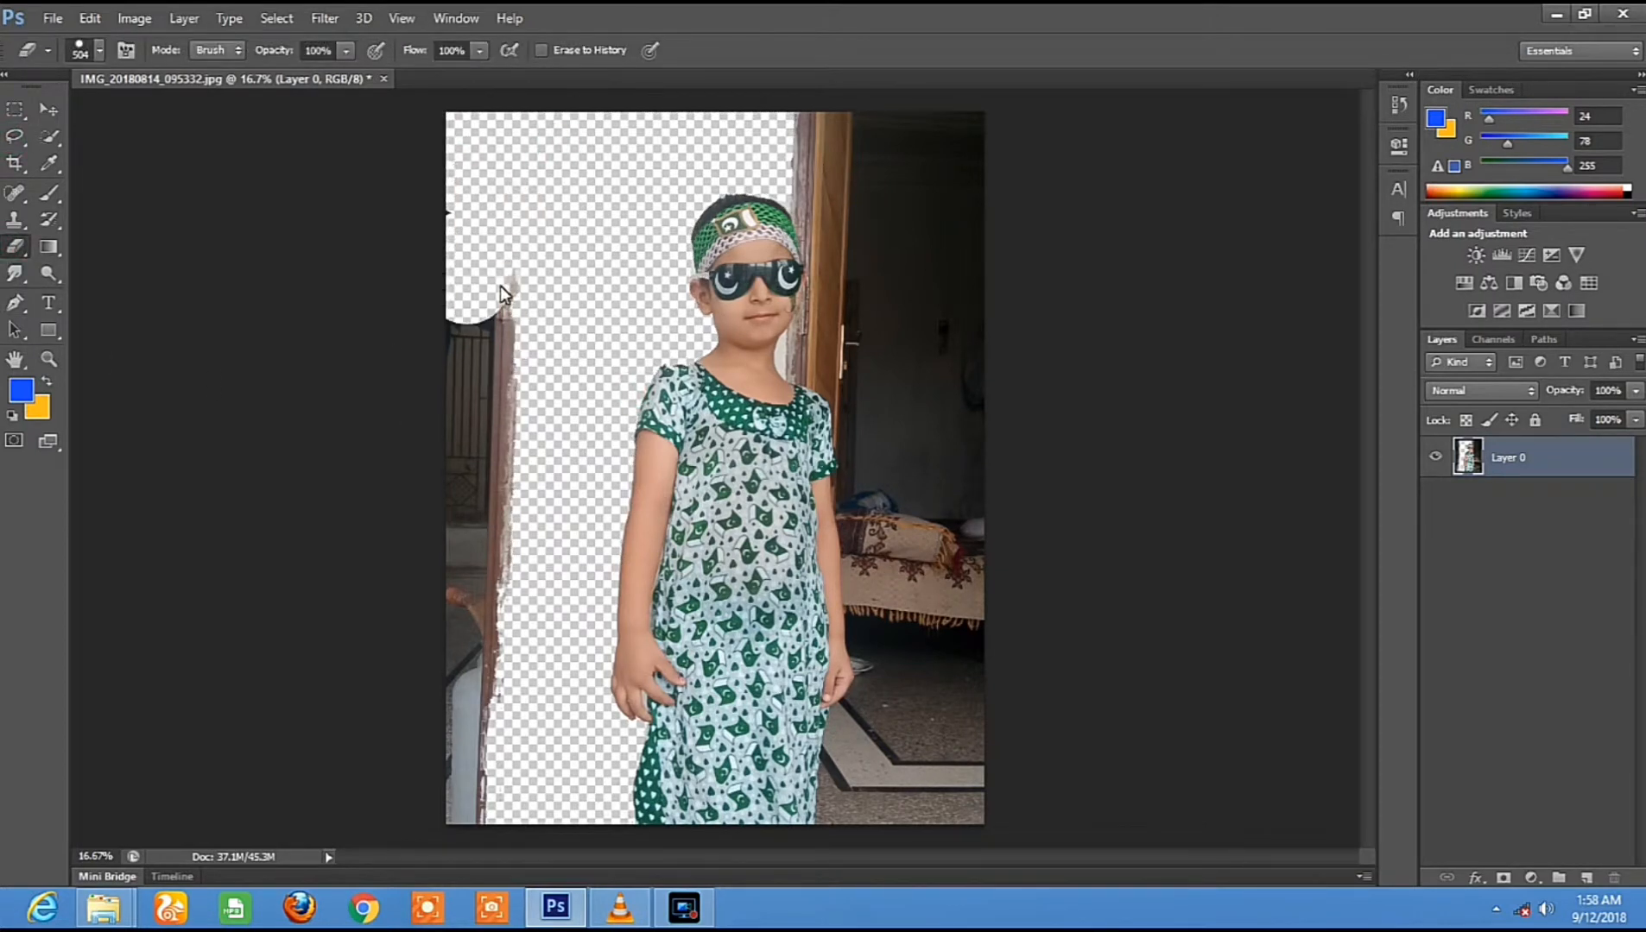
mouse_move(500, 286)
left_mouse_down()
mouse_move(502, 323)
mouse_move(460, 349)
left_mouse_up()
mouse_move(510, 430)
left_mouse_down()
mouse_move(455, 448)
mouse_move(469, 501)
left_mouse_up()
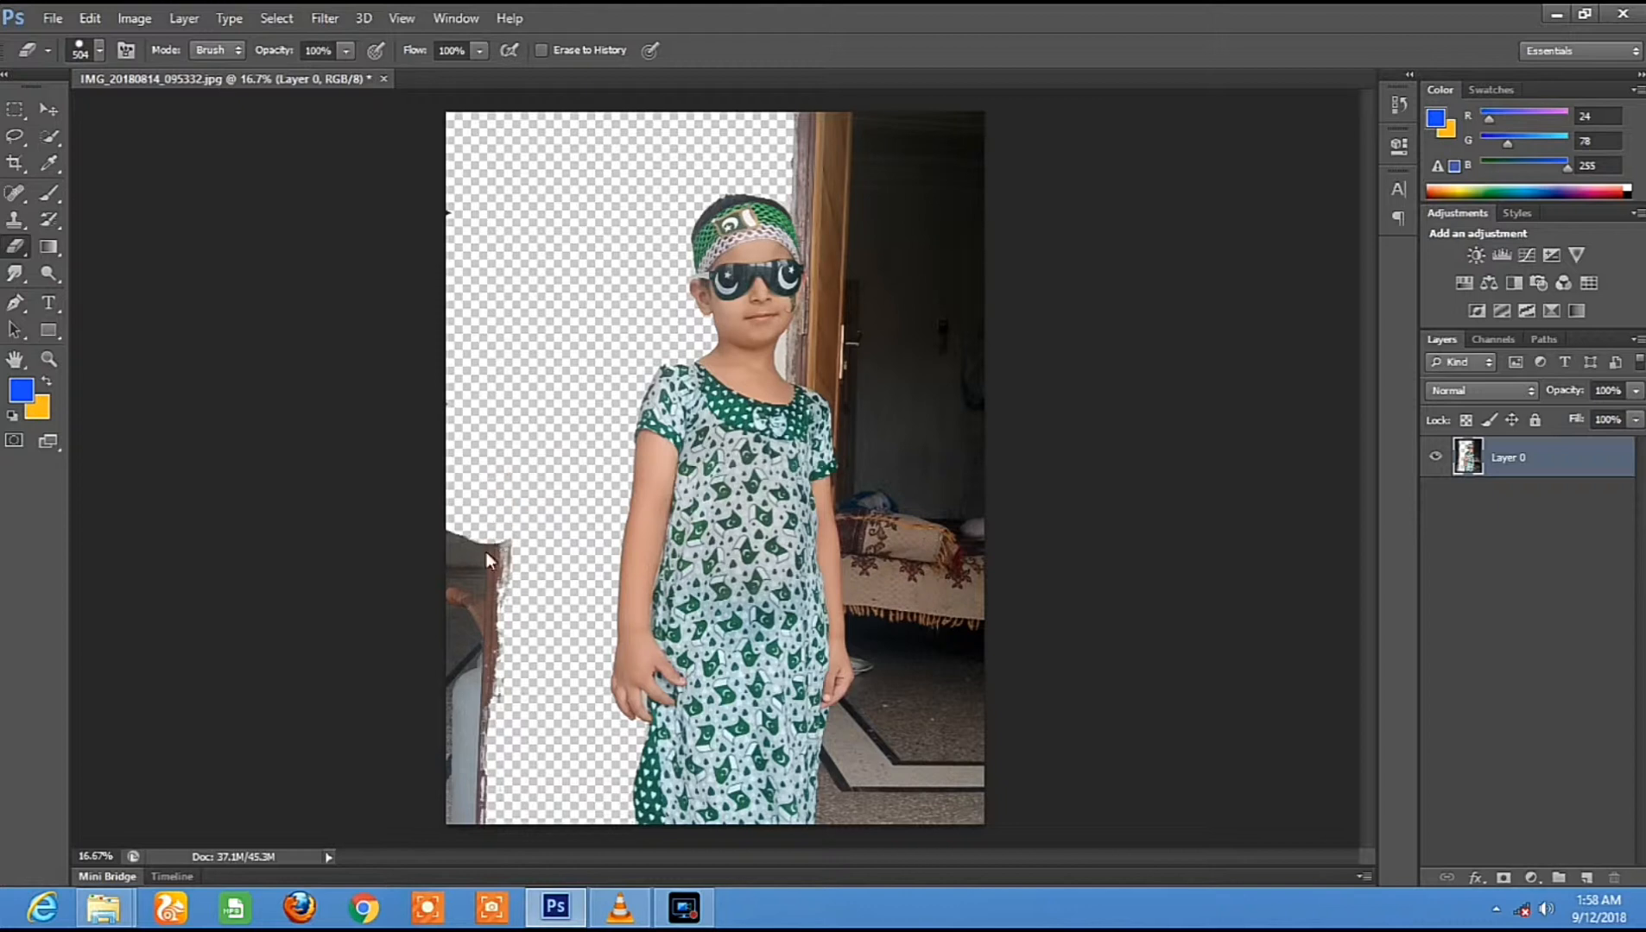
left_click_drag(473, 618, 436, 690)
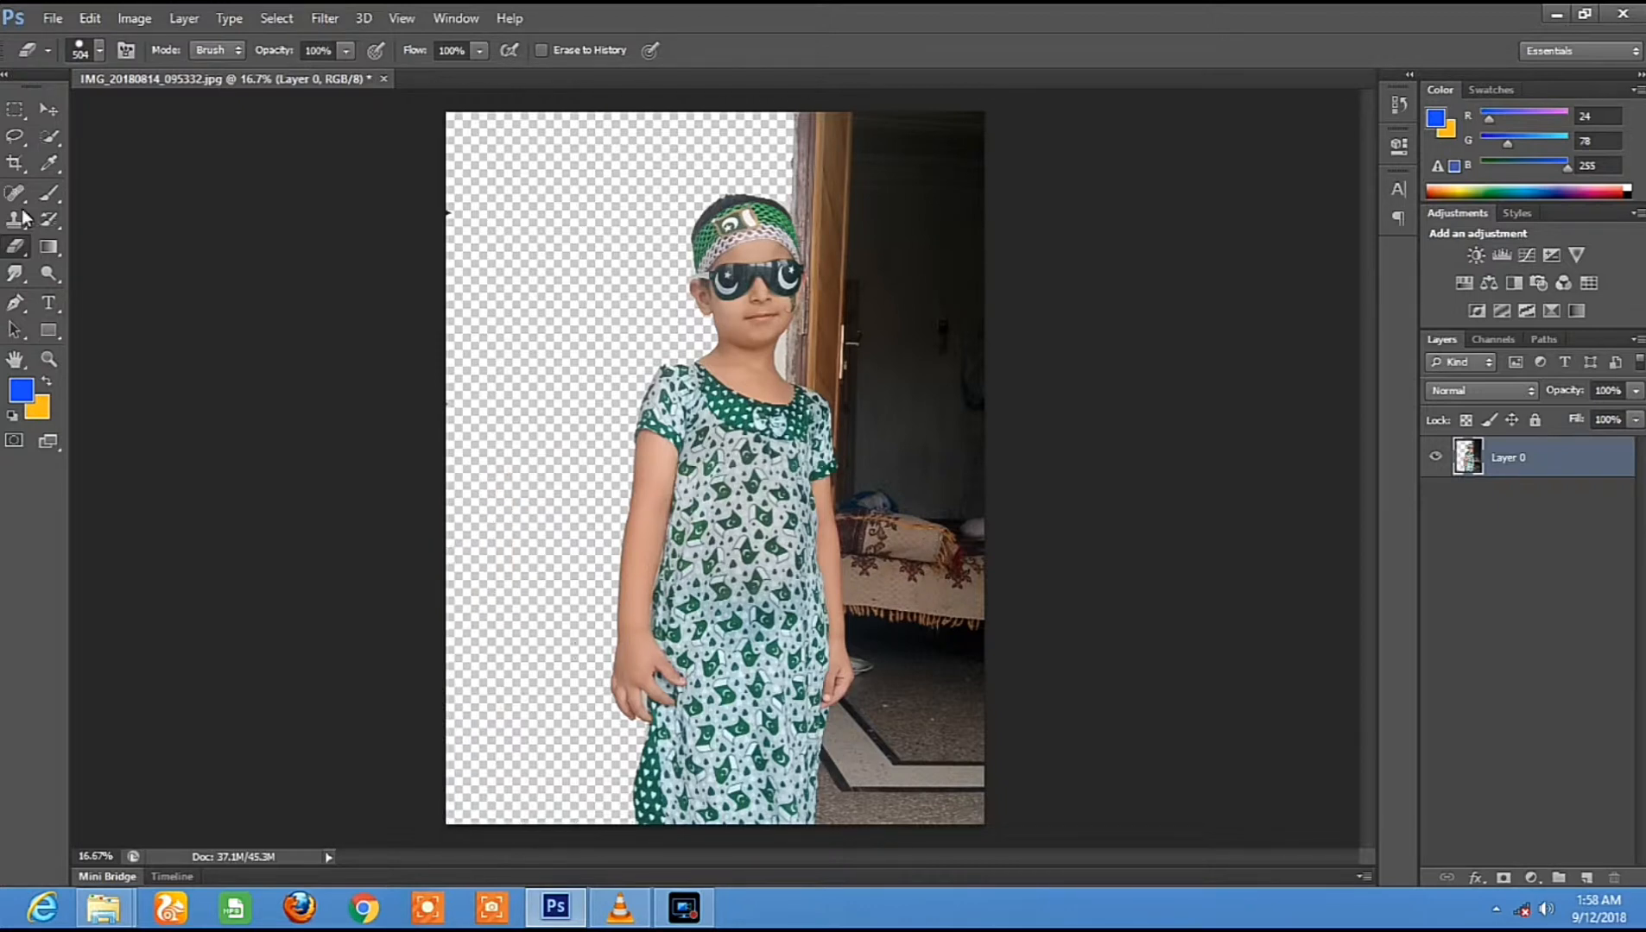
Quick-select the wall and door area between the child's neck and shoulder, erase it, and clear the selection.
left_click(48, 136)
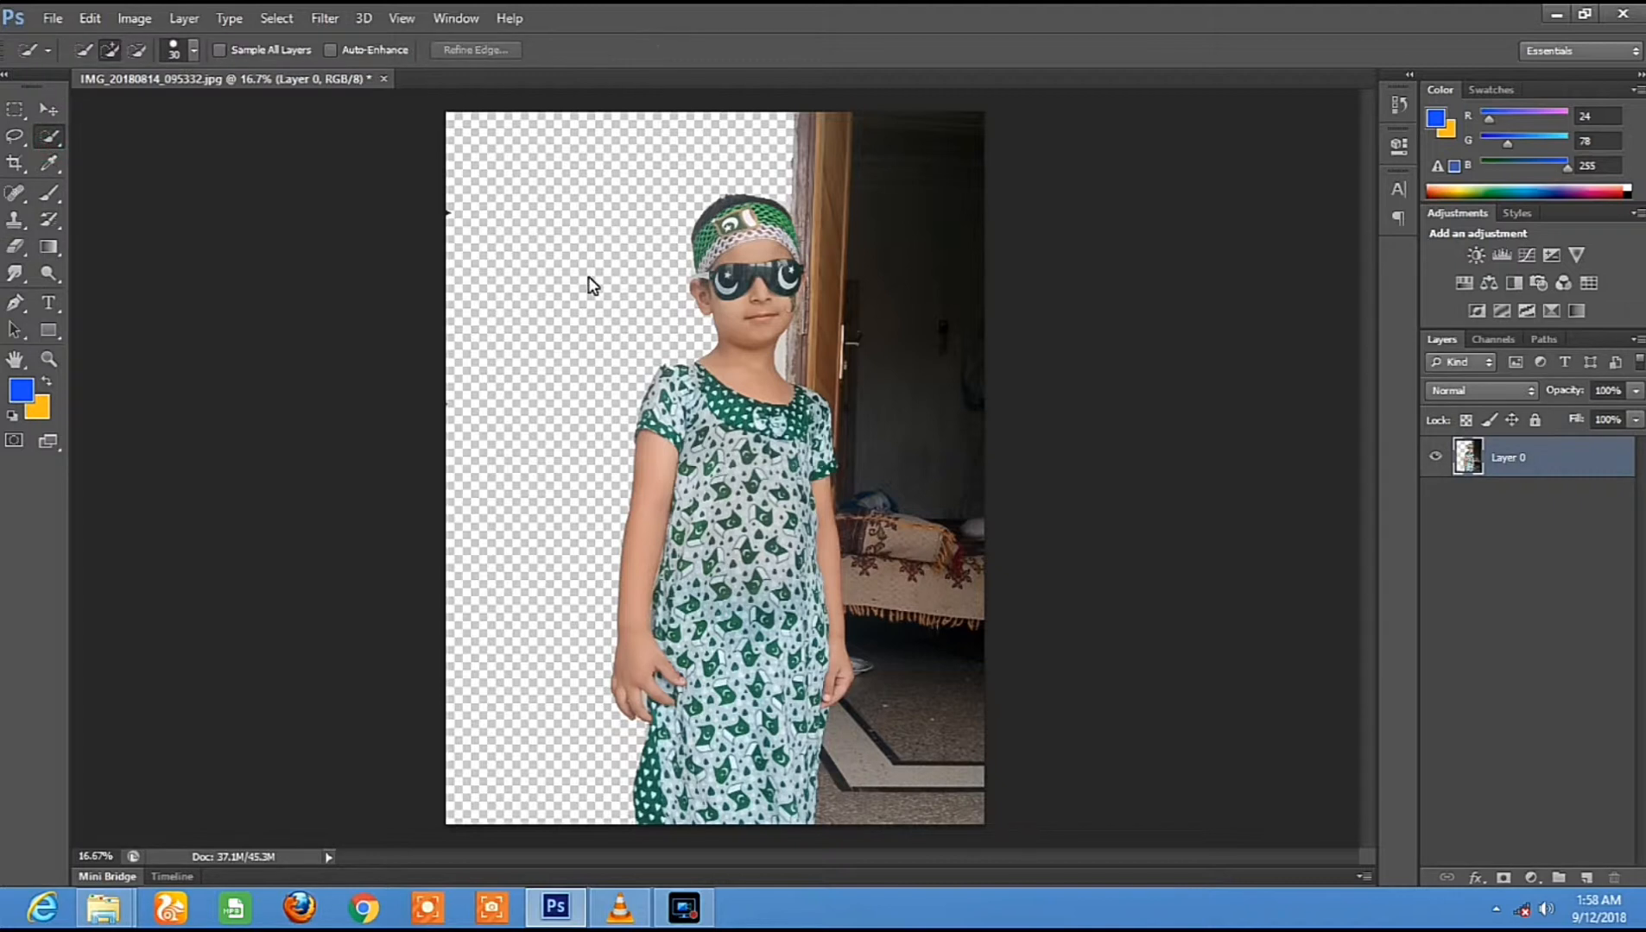
left_click(781, 352)
left_click(828, 358)
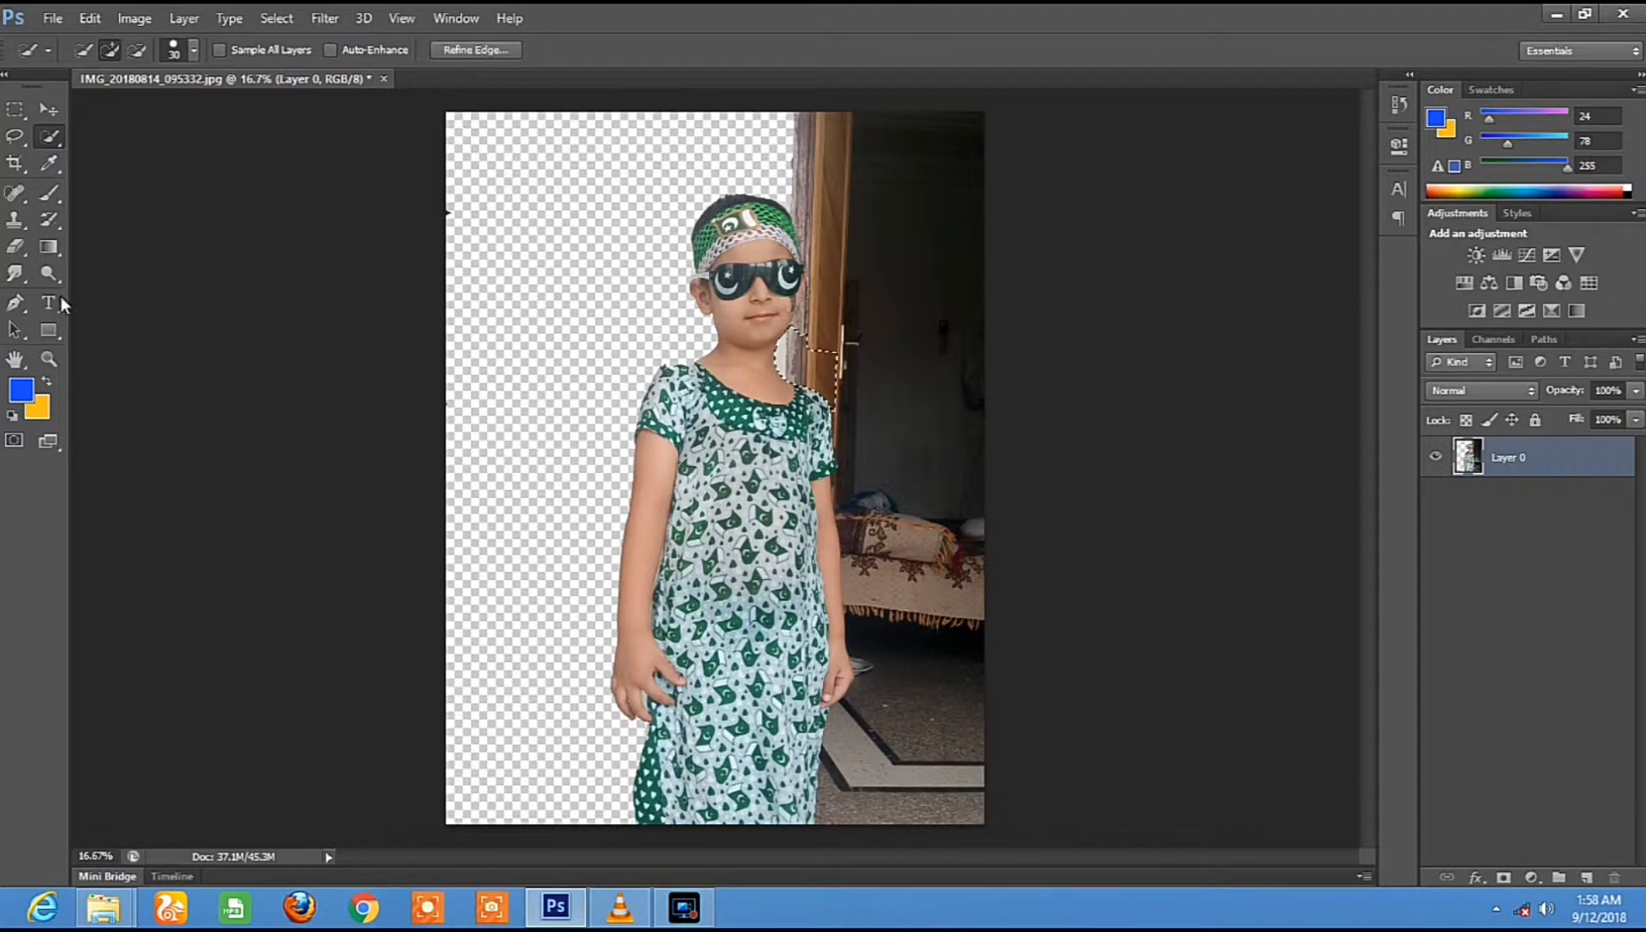
left_click(16, 246)
mouse_move(816, 396)
left_mouse_down()
mouse_move(847, 399)
mouse_move(790, 341)
left_mouse_up()
left_click(15, 135)
left_click(440, 231)
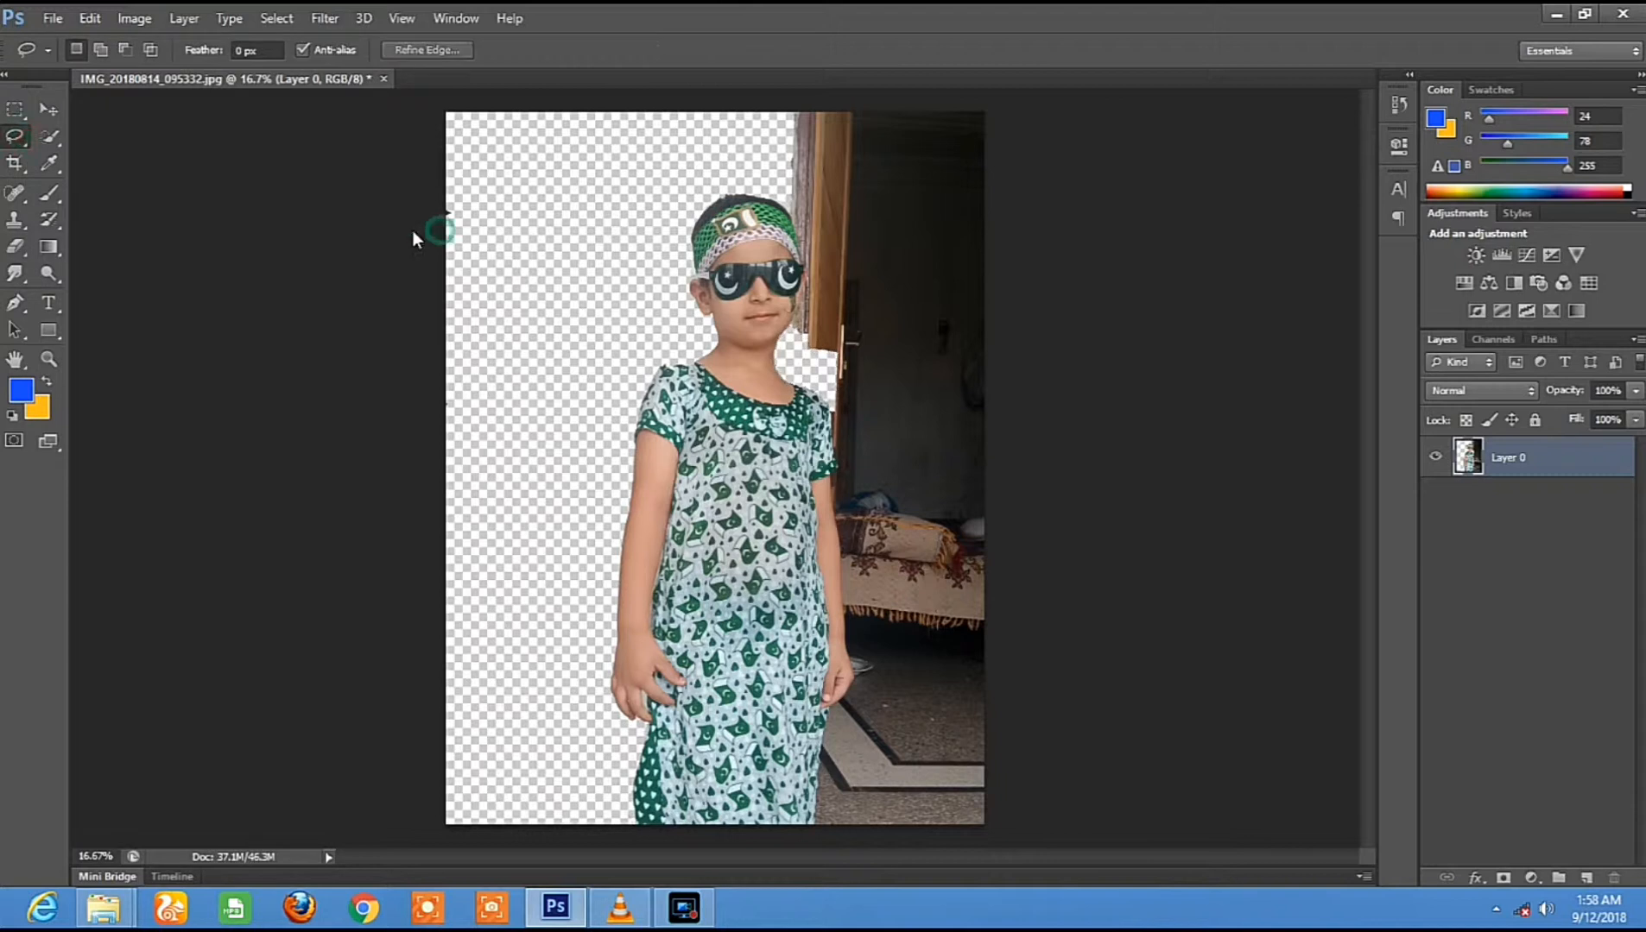
Quick-select the wooden door section beside the child's face, erase it, and clear the selection.
left_click(57, 143)
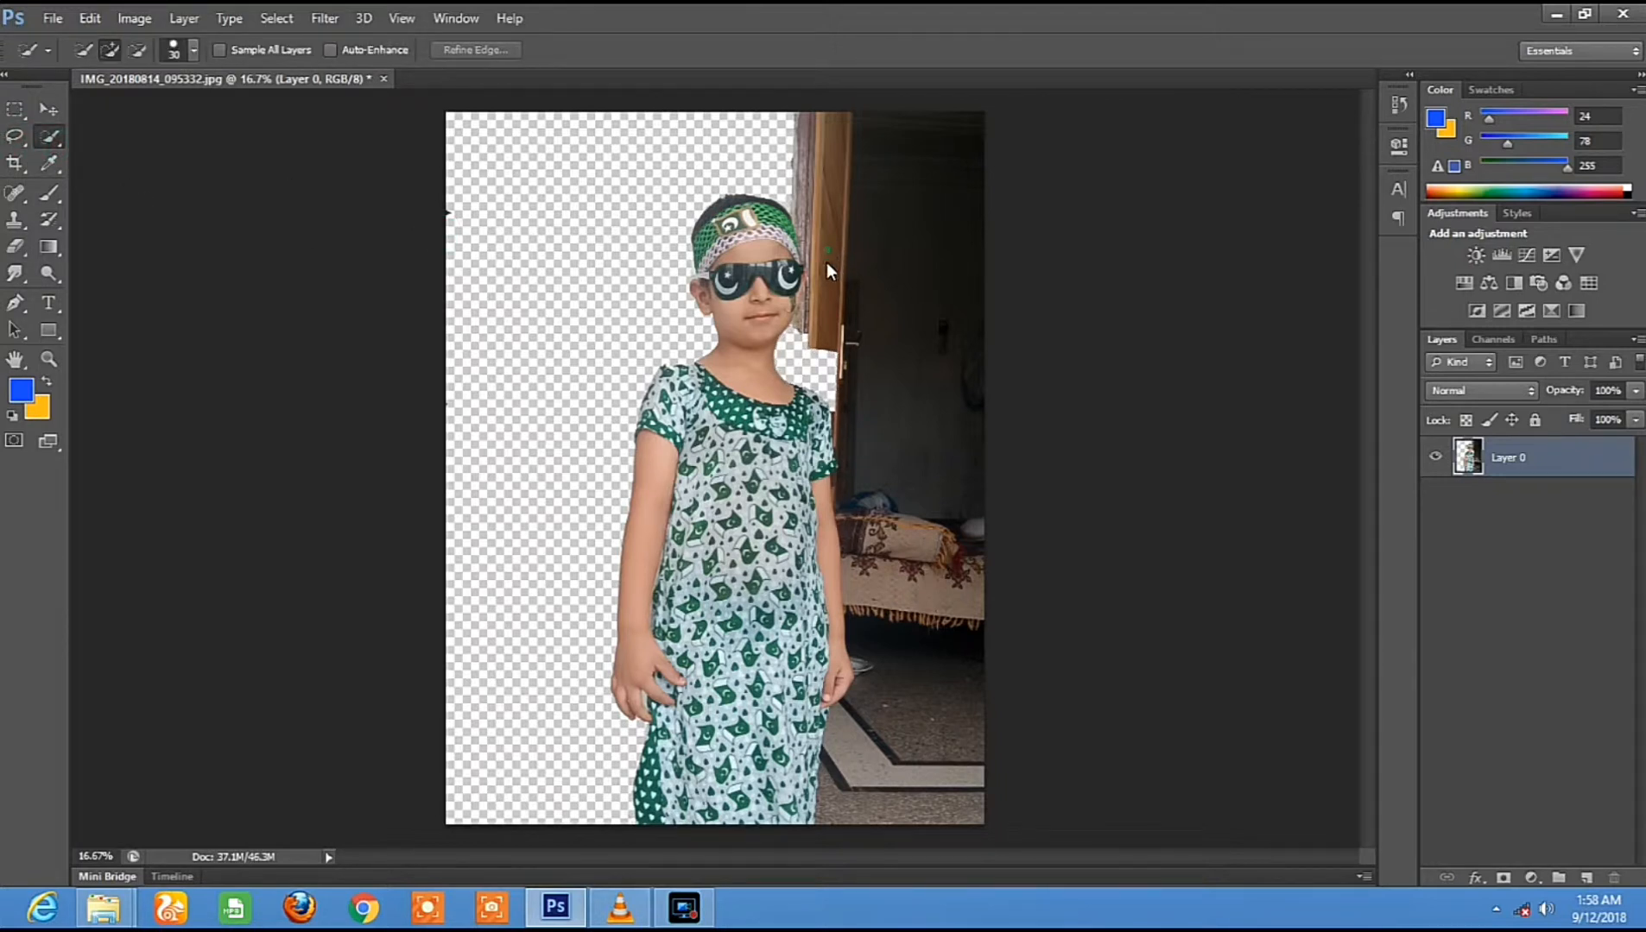
left_click_drag(823, 278, 827, 317)
left_click(14, 246)
left_click_drag(825, 276, 824, 332)
left_click(14, 136)
left_click(458, 266)
left_click(15, 246)
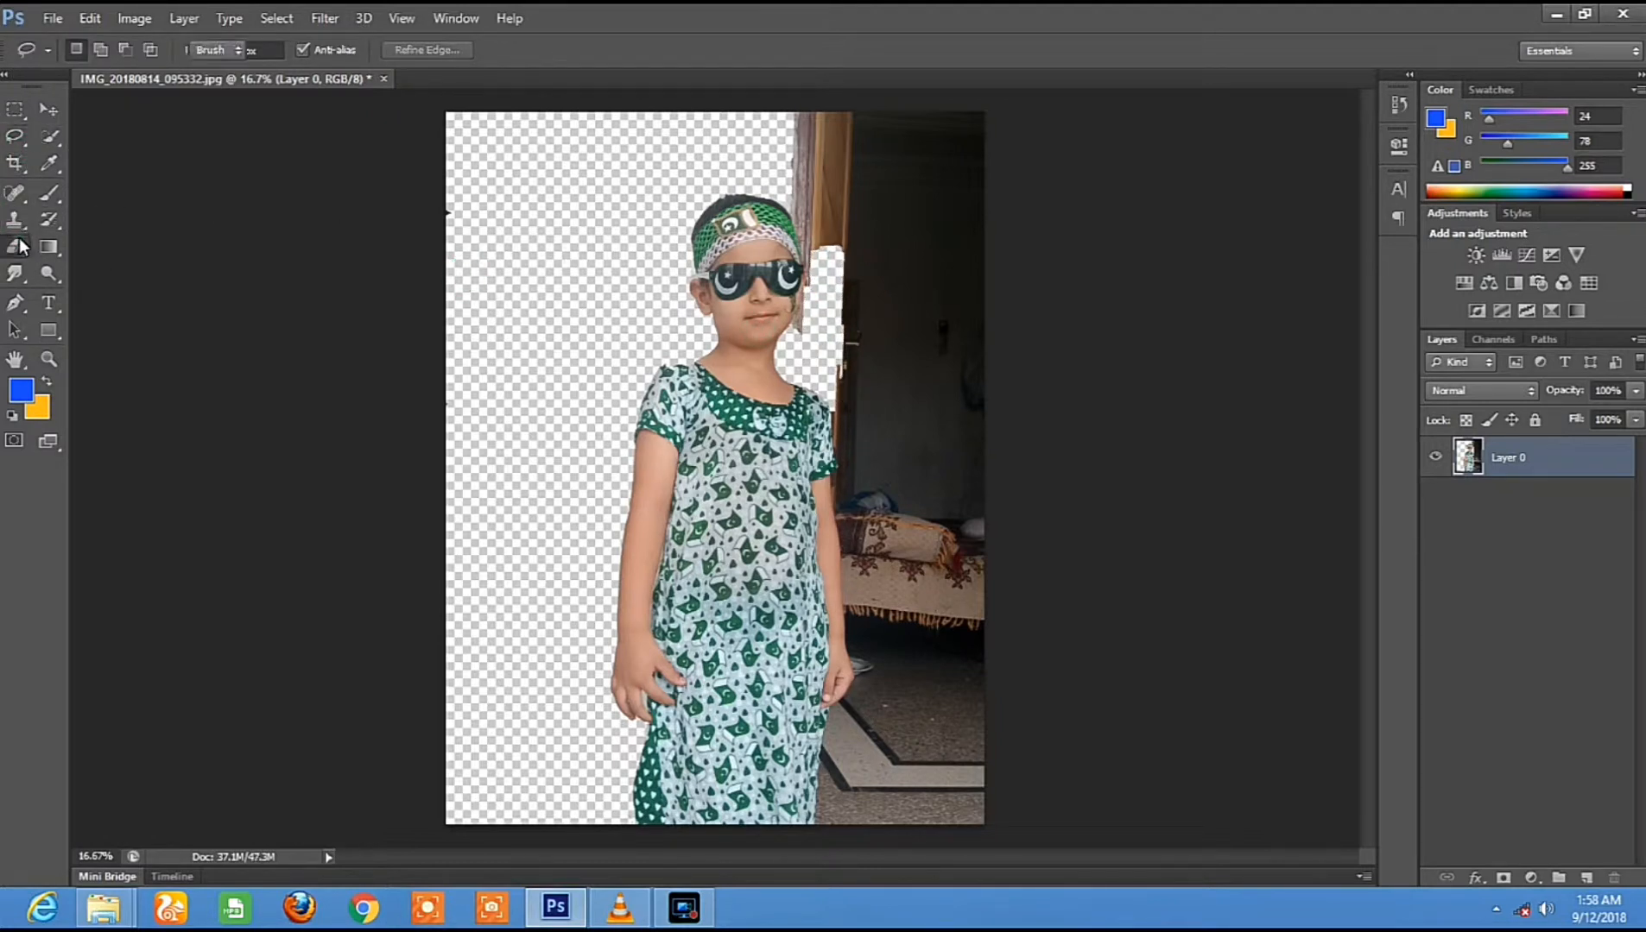
Quick-select the wooden door section beside the child's headband, erase it, and clear the selection.
left_click(49, 135)
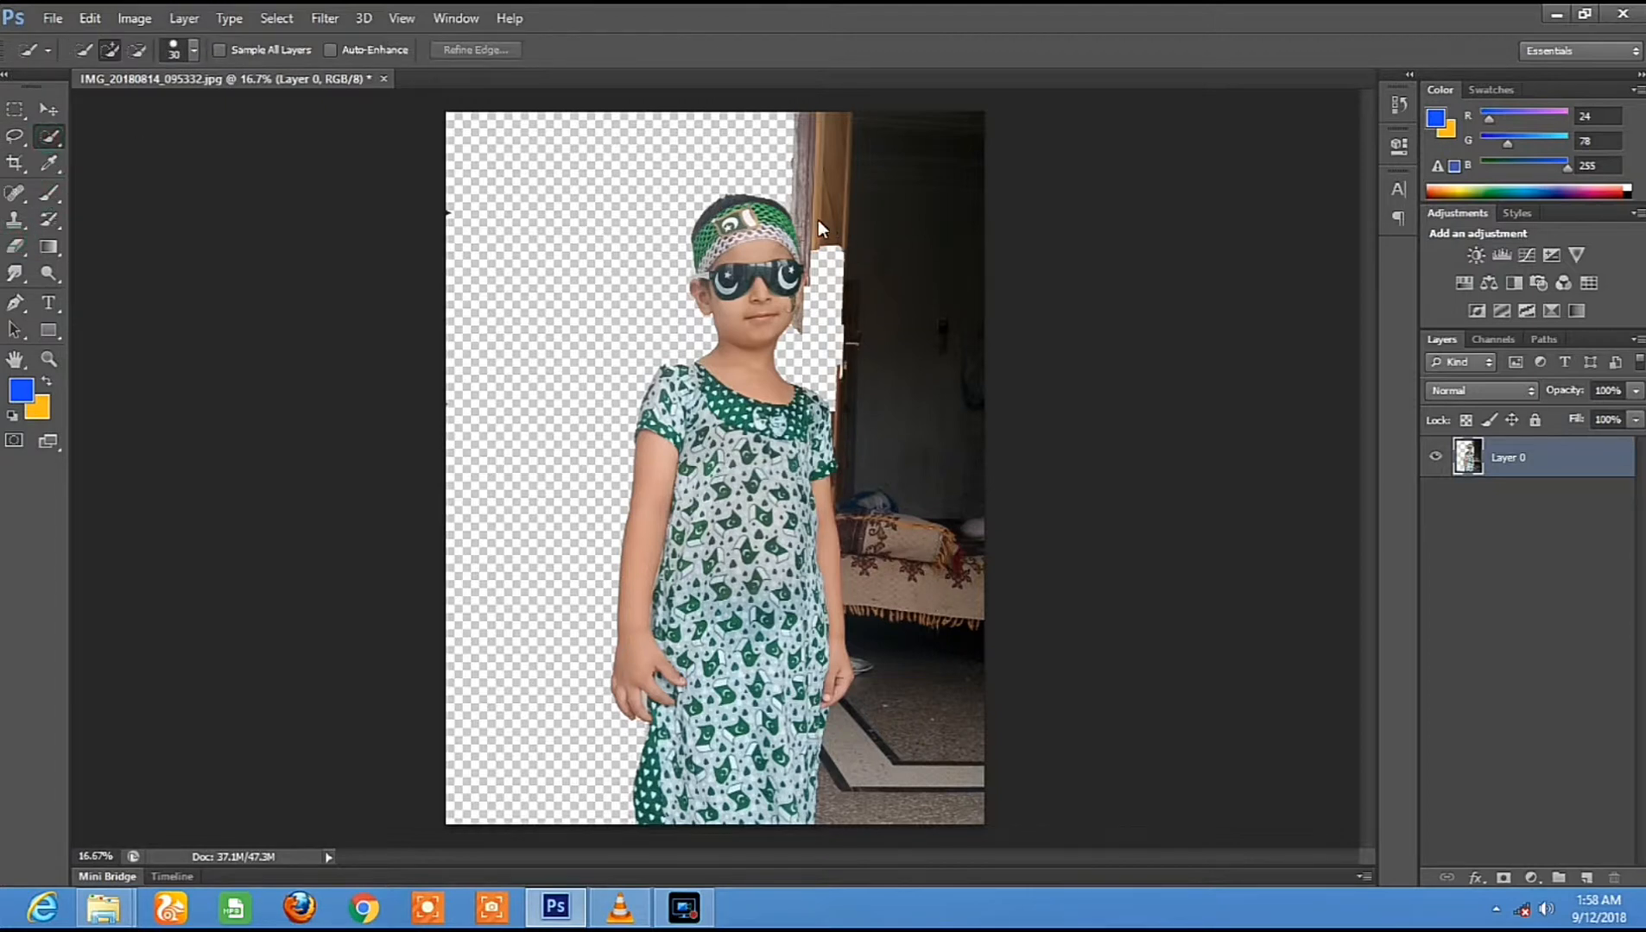
mouse_move(823, 224)
left_mouse_down()
mouse_move(822, 278)
mouse_move(821, 231)
left_mouse_up()
key("e")
key("ctrl+d")
left_click(16, 136)
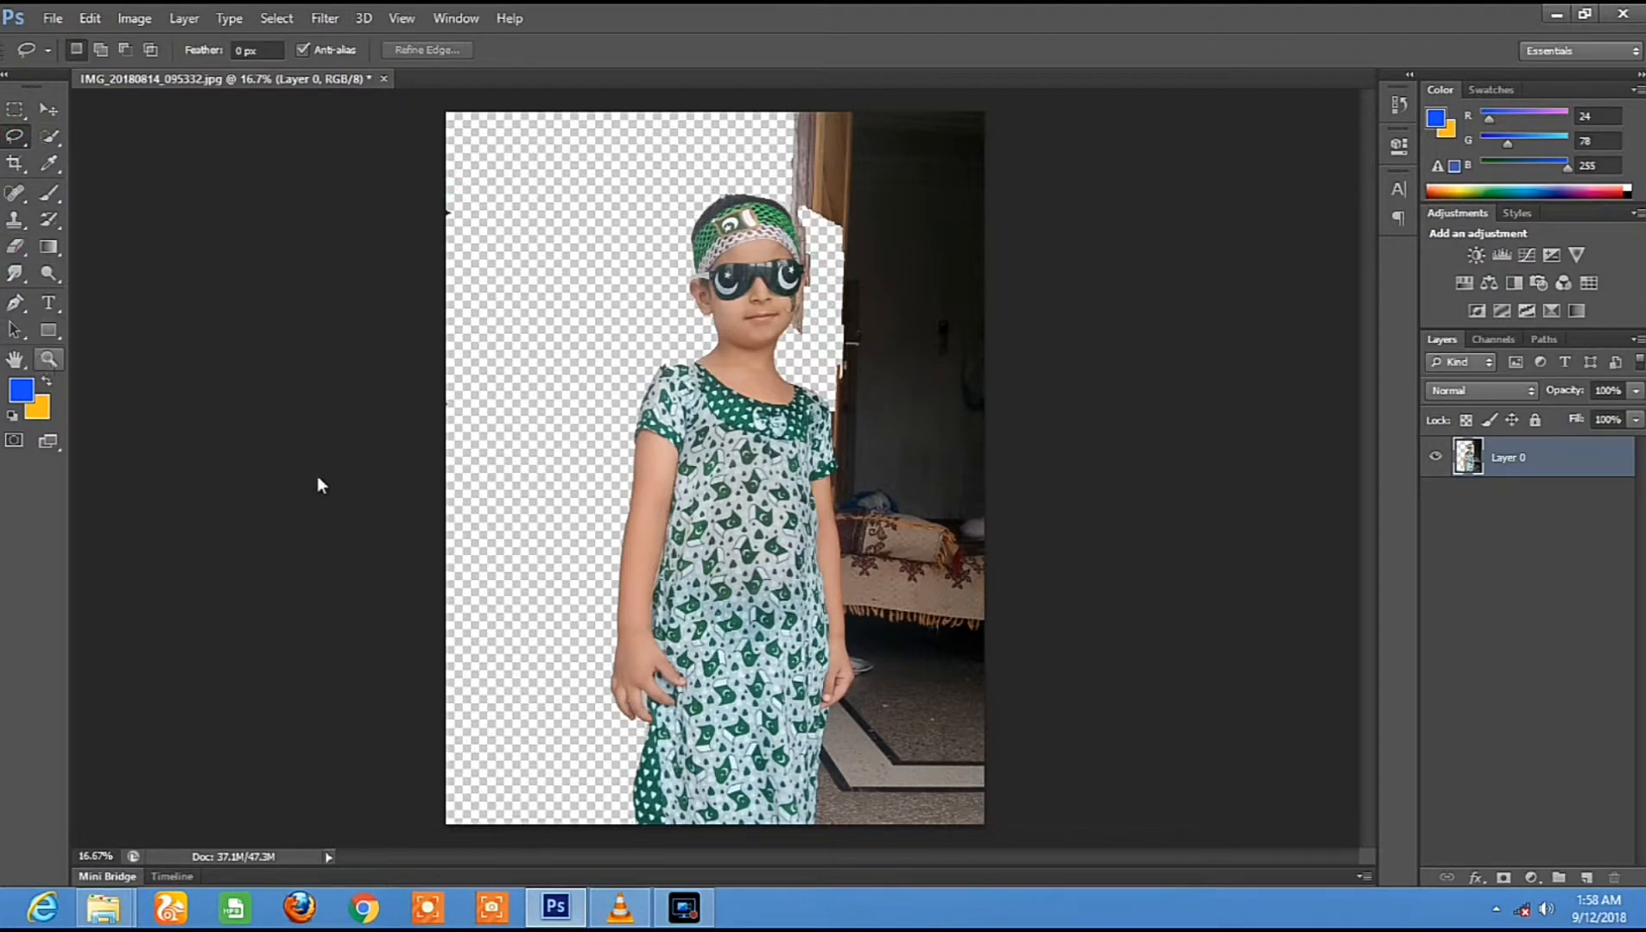
Quick-select the light floor area beside the lower dress in the photo's bottom-right corner and erase it.
left_click(50, 136)
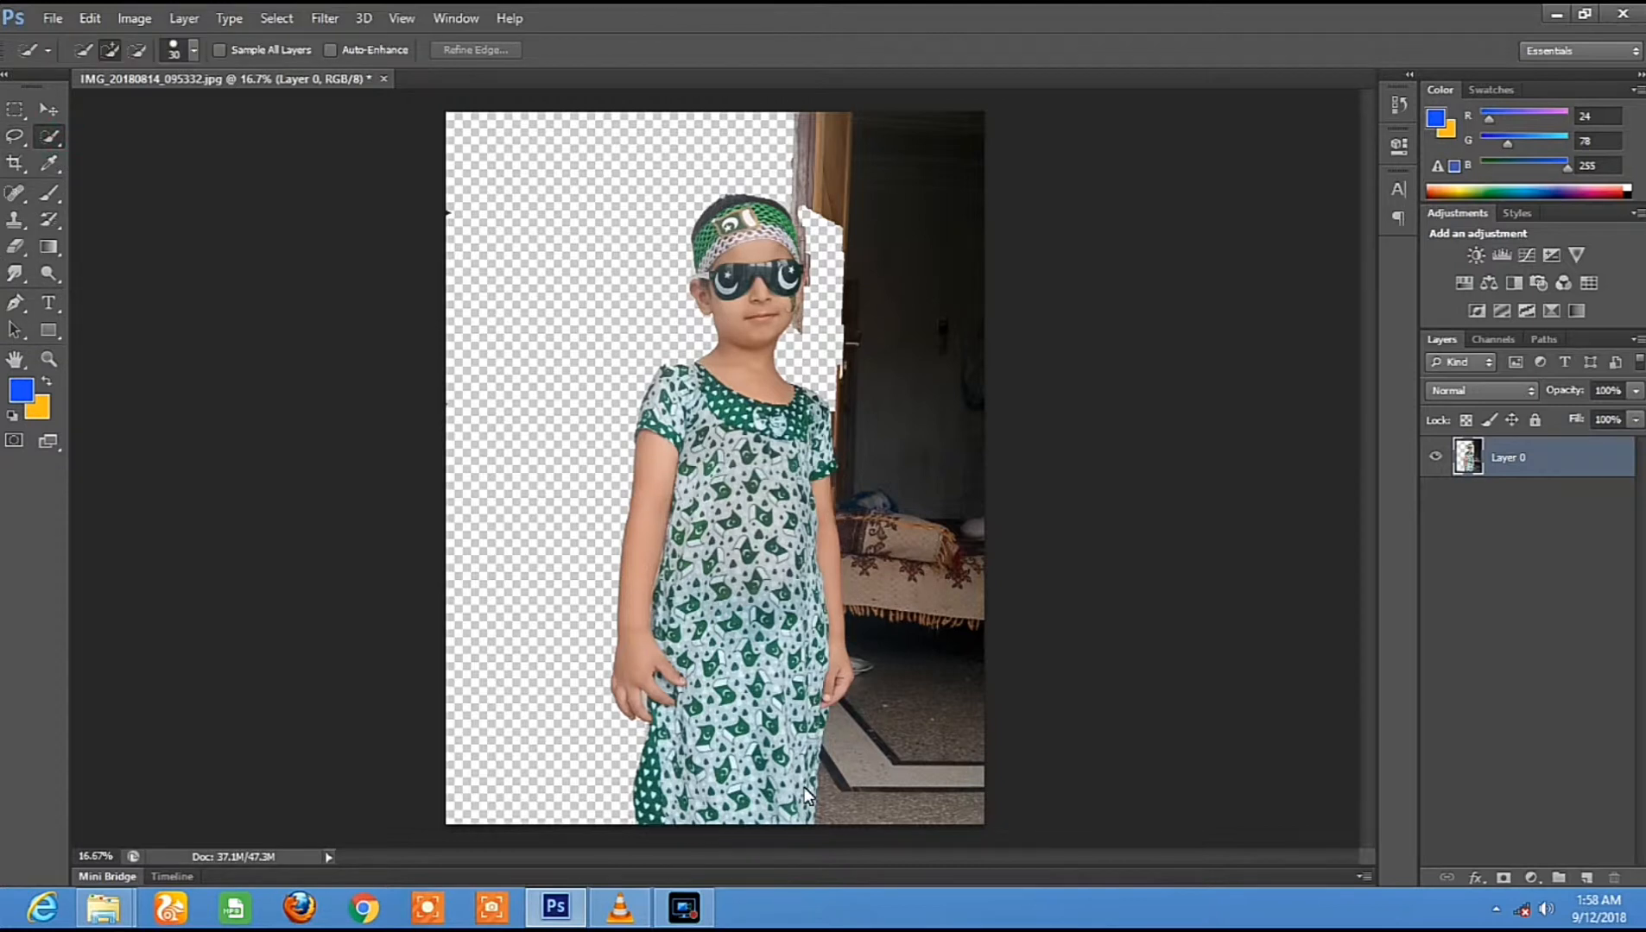
left_click_drag(833, 773, 871, 704)
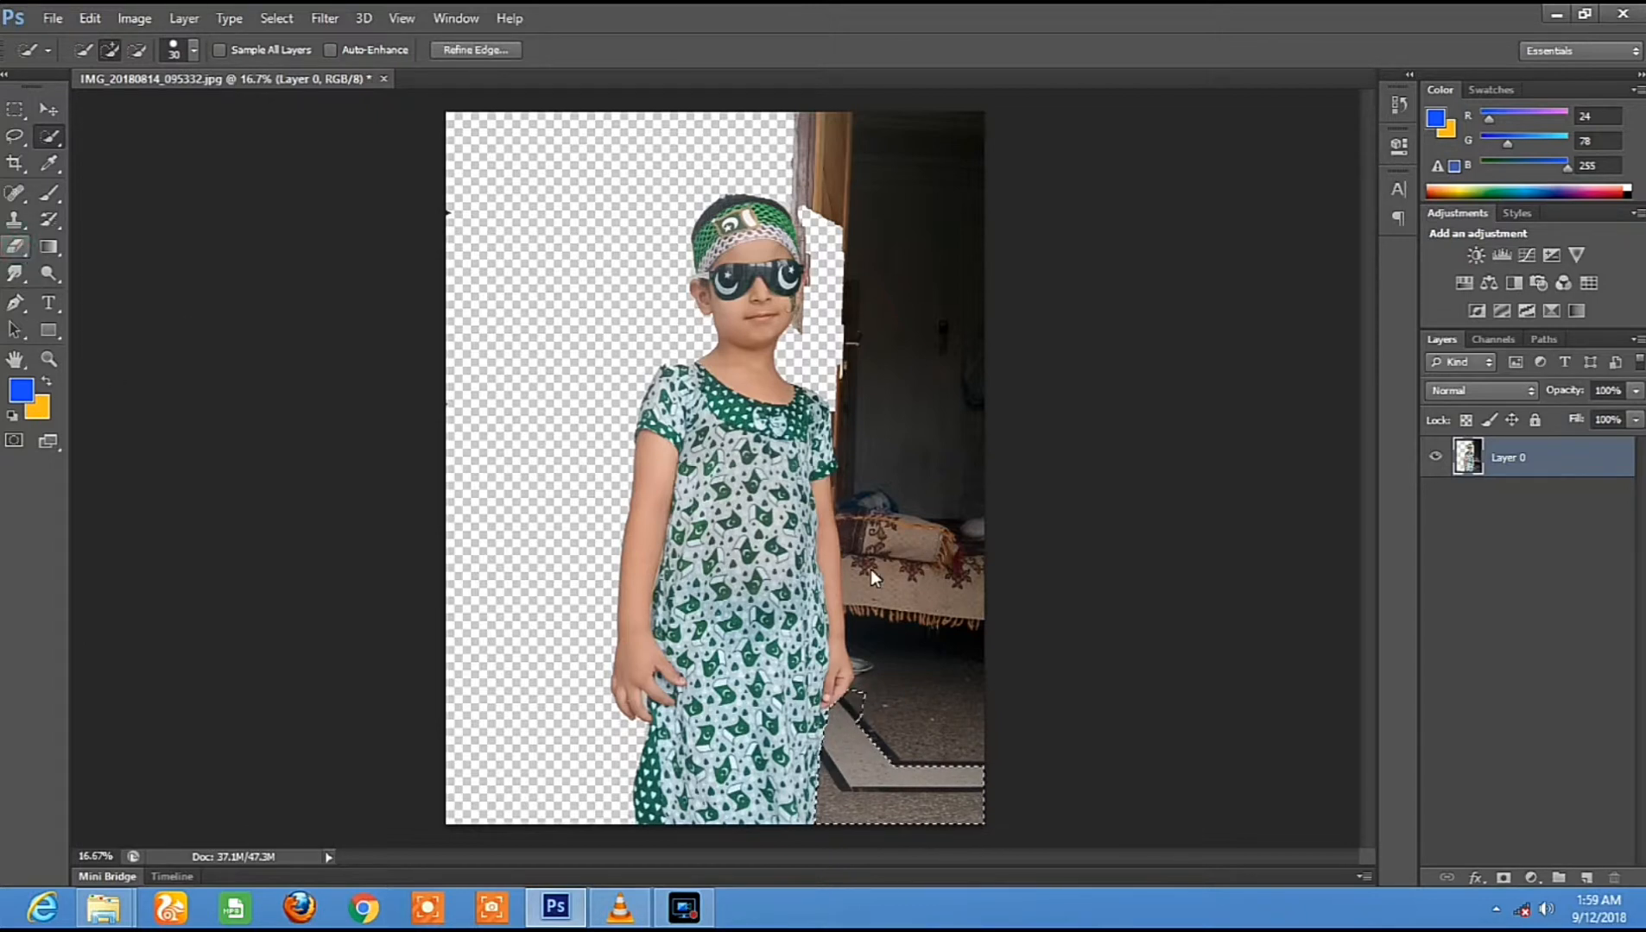
key("e")
mouse_move(888, 751)
left_mouse_down()
mouse_move(817, 721)
mouse_move(903, 716)
mouse_move(830, 809)
mouse_move(1078, 779)
mouse_move(801, 825)
left_mouse_up()
Quick-select the dark floor and lower bed cover beside the child's hand and forearm, and erase them.
left_click(50, 135)
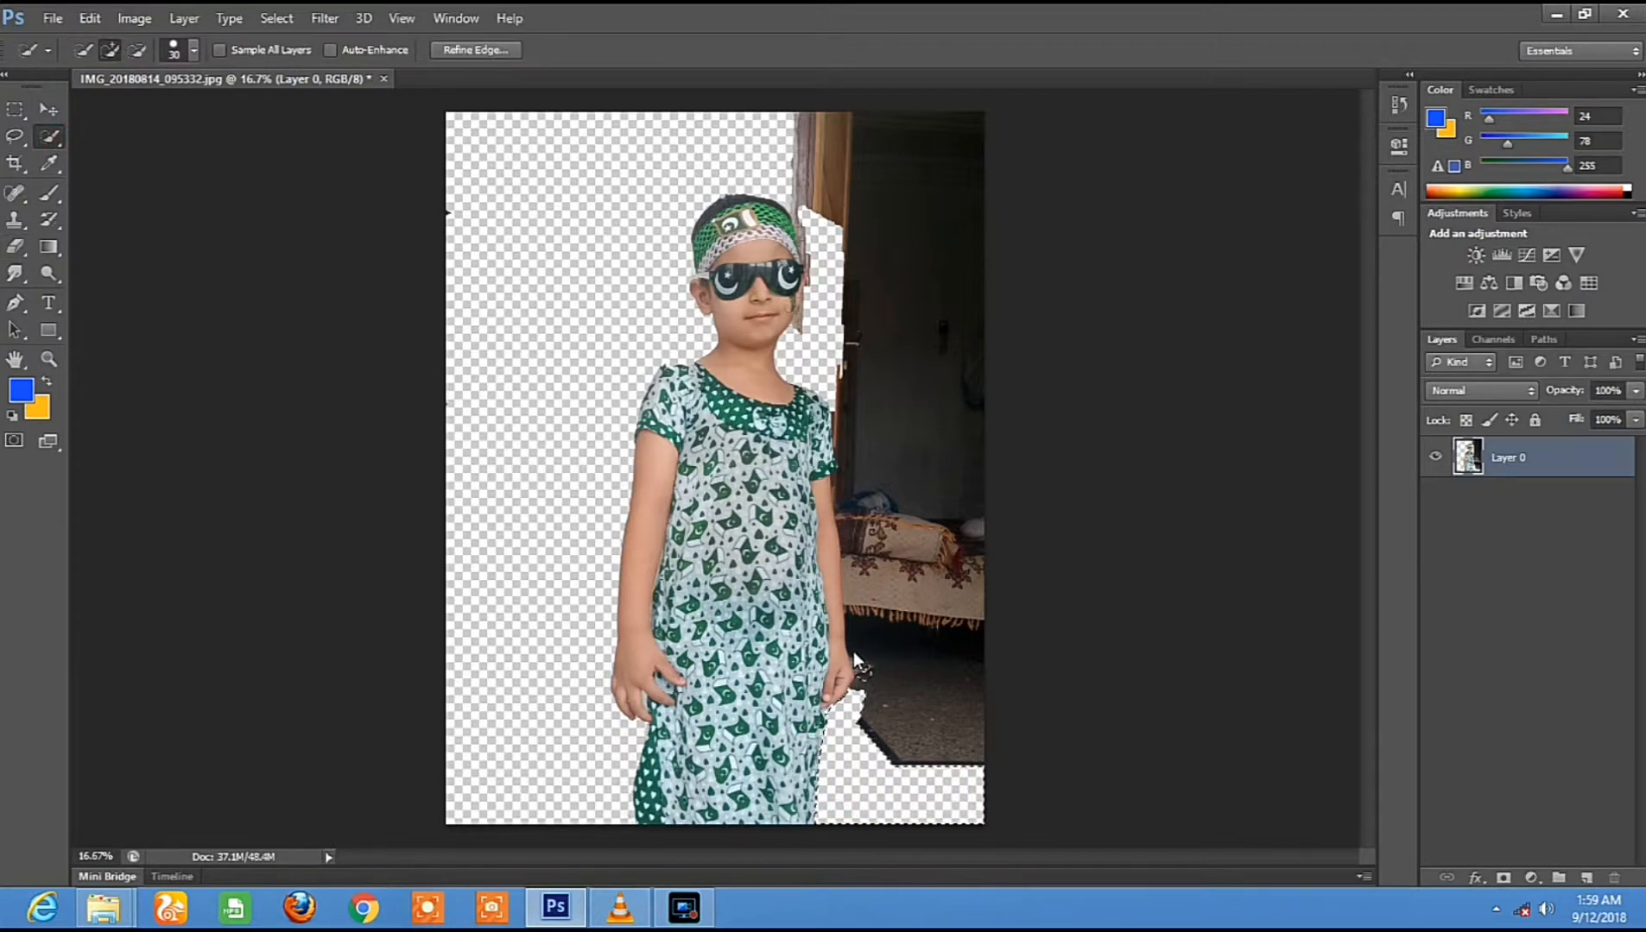
left_click_drag(854, 644, 860, 576)
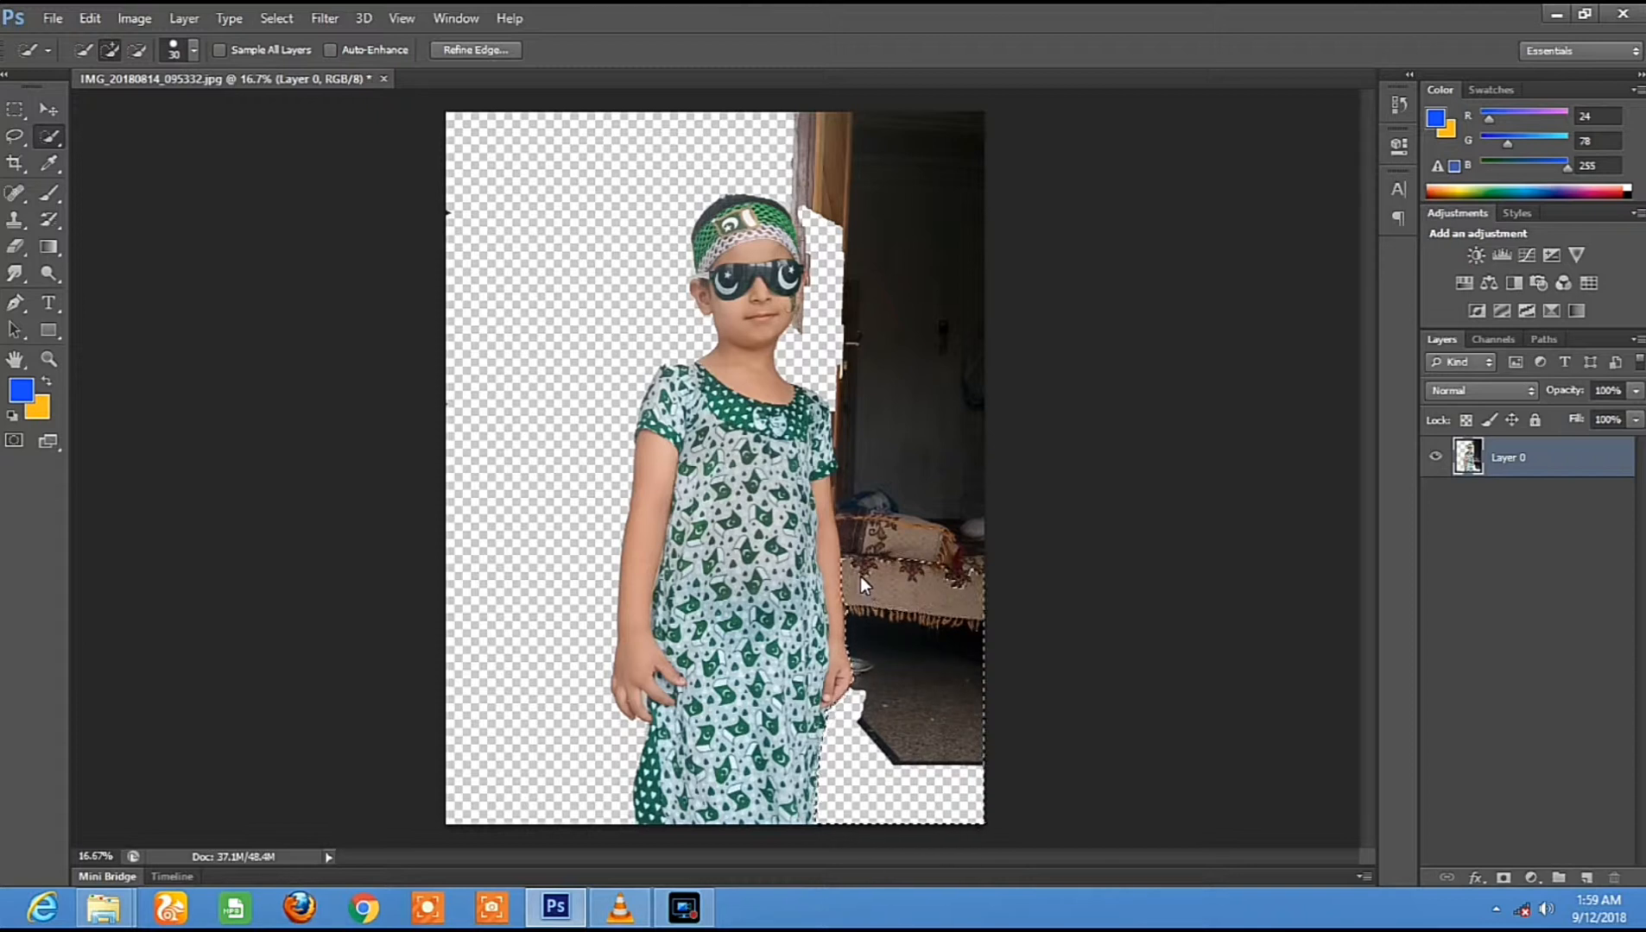
left_click(22, 248)
mouse_move(787, 545)
left_mouse_down()
mouse_move(951, 723)
mouse_move(971, 782)
left_mouse_up()
left_click_drag(940, 484, 982, 794)
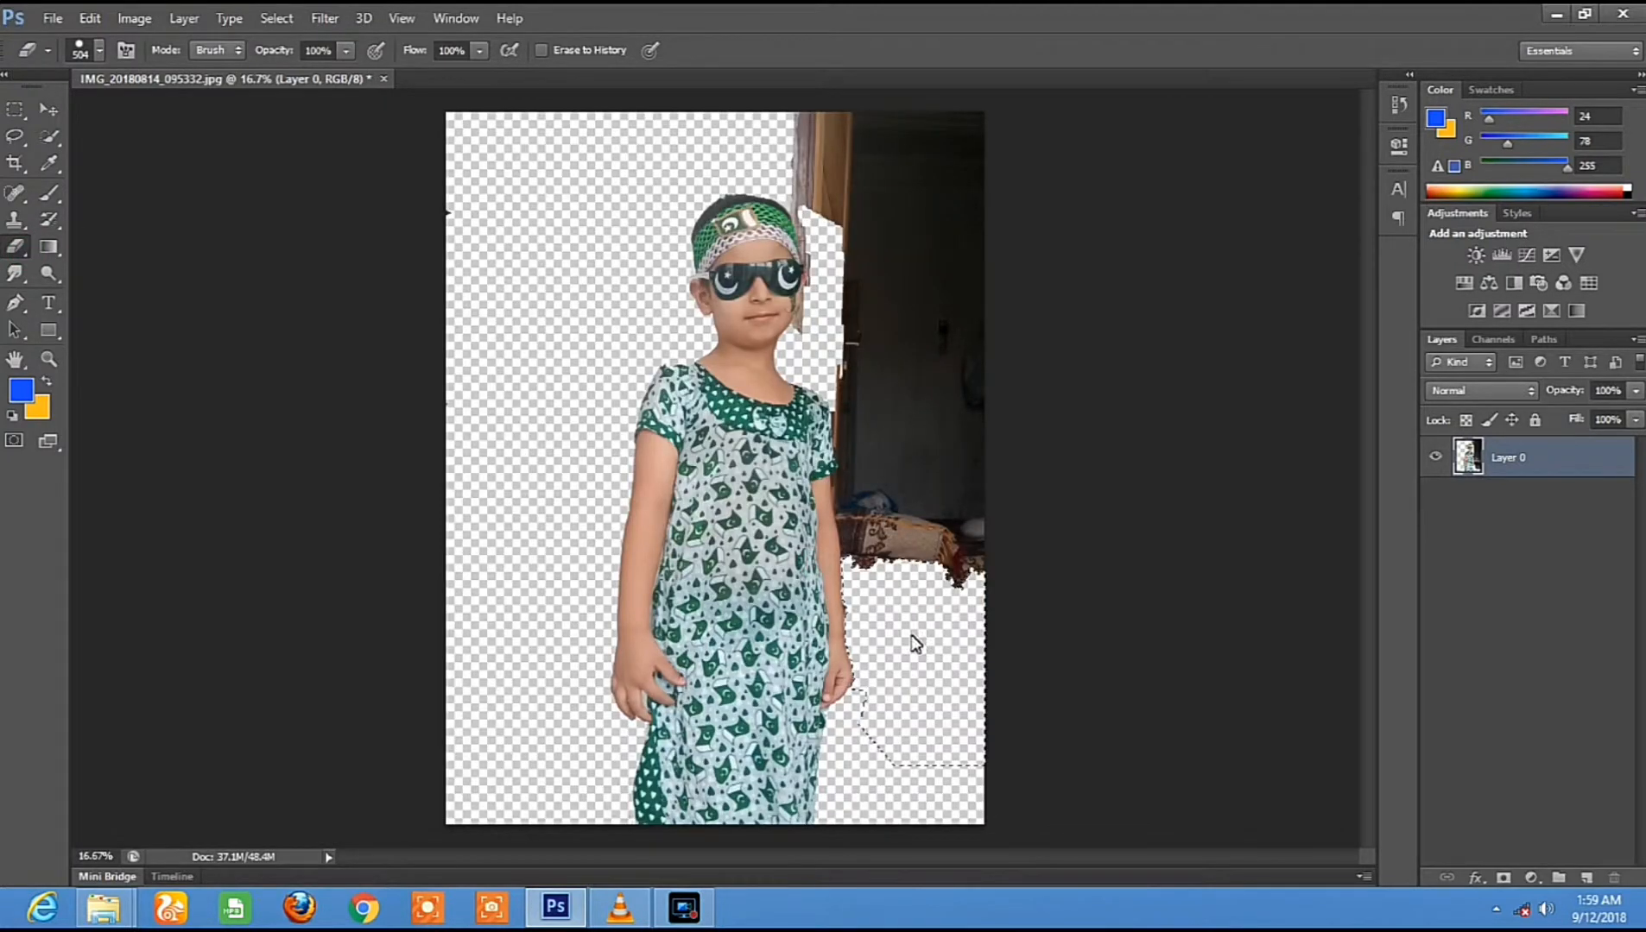
Quick-select the background along the child's upper arm, above the bed cover, and erase it.
left_click(49, 137)
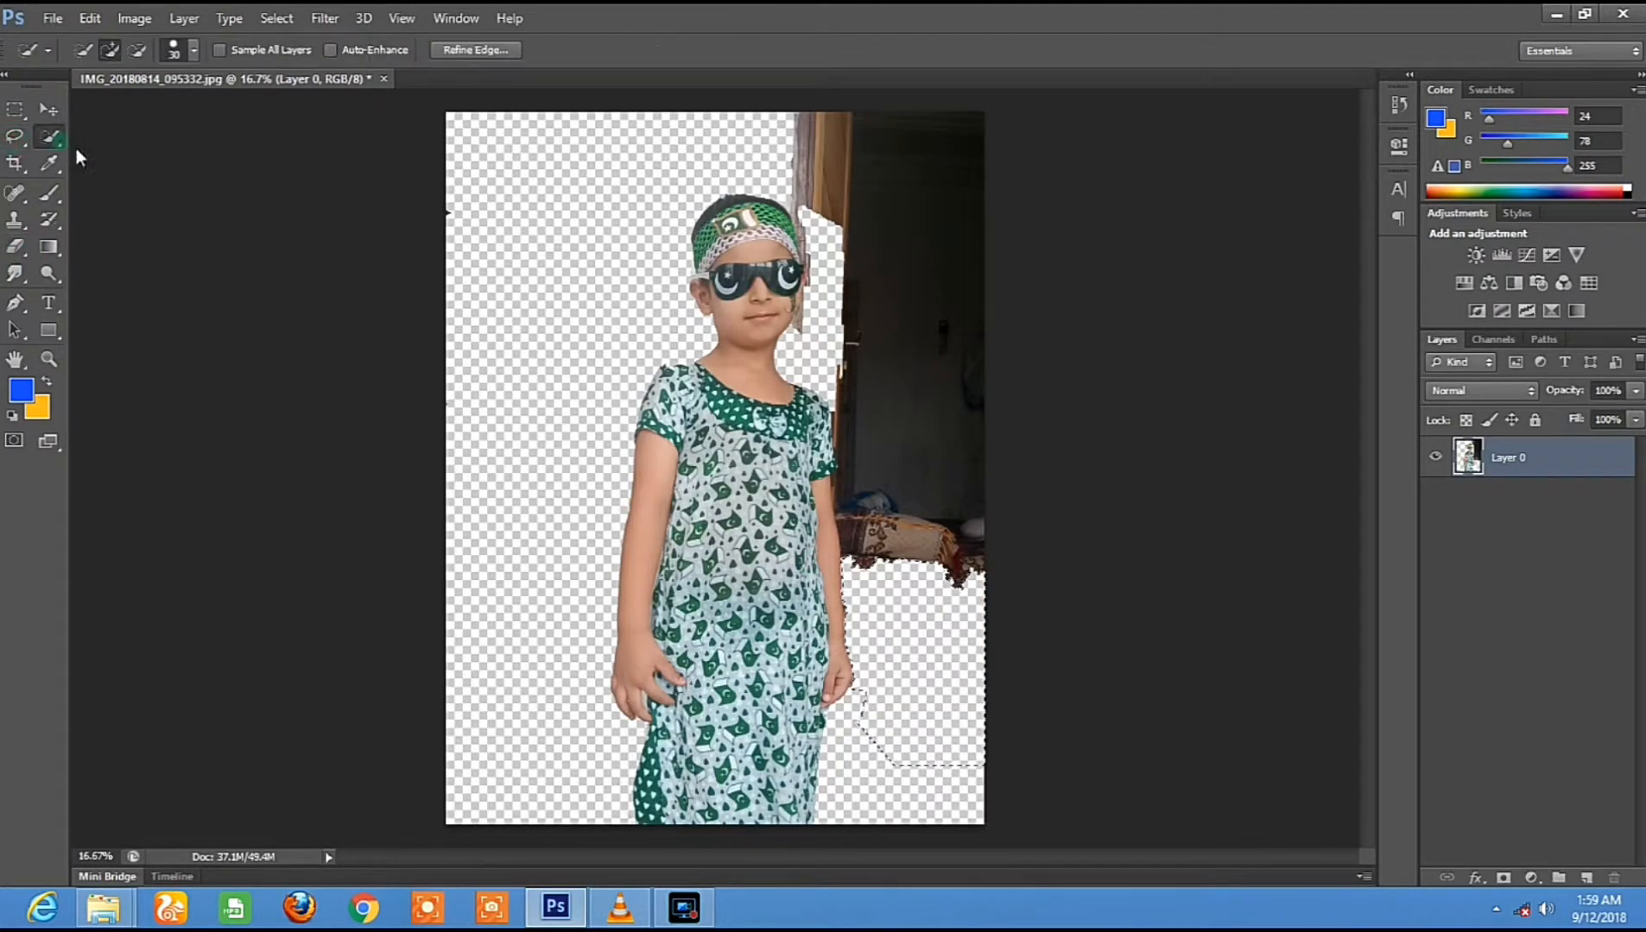
mouse_move(849, 534)
left_mouse_down()
mouse_move(854, 400)
mouse_move(854, 418)
left_mouse_up()
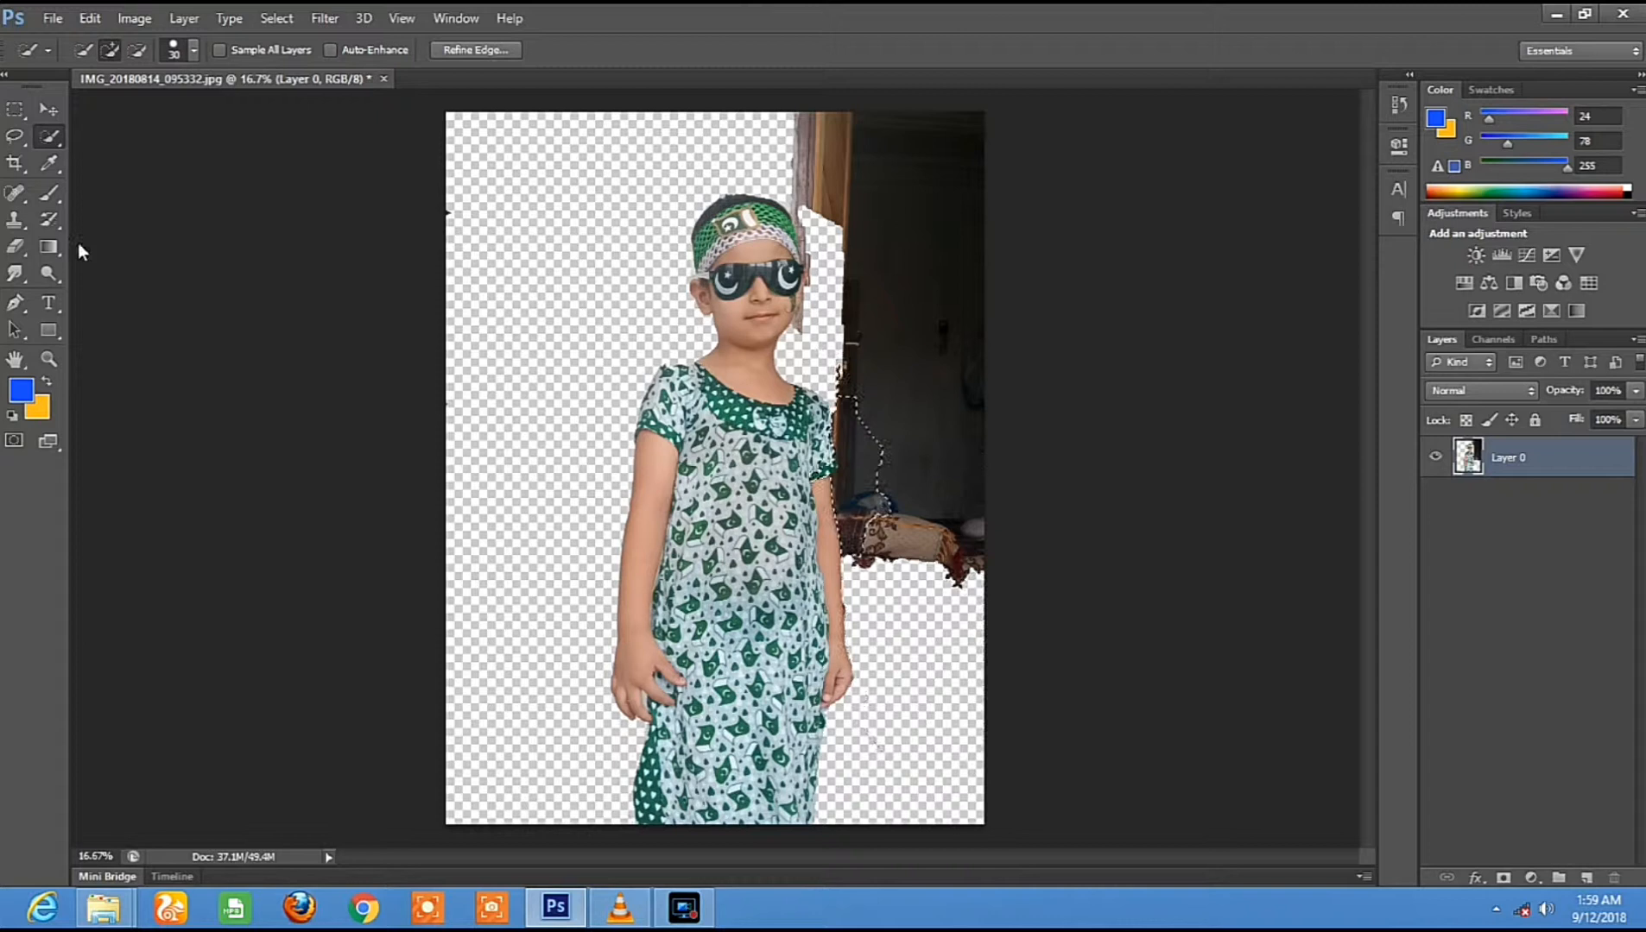
left_click(17, 247)
left_click(877, 397)
left_click_drag(877, 398, 884, 558)
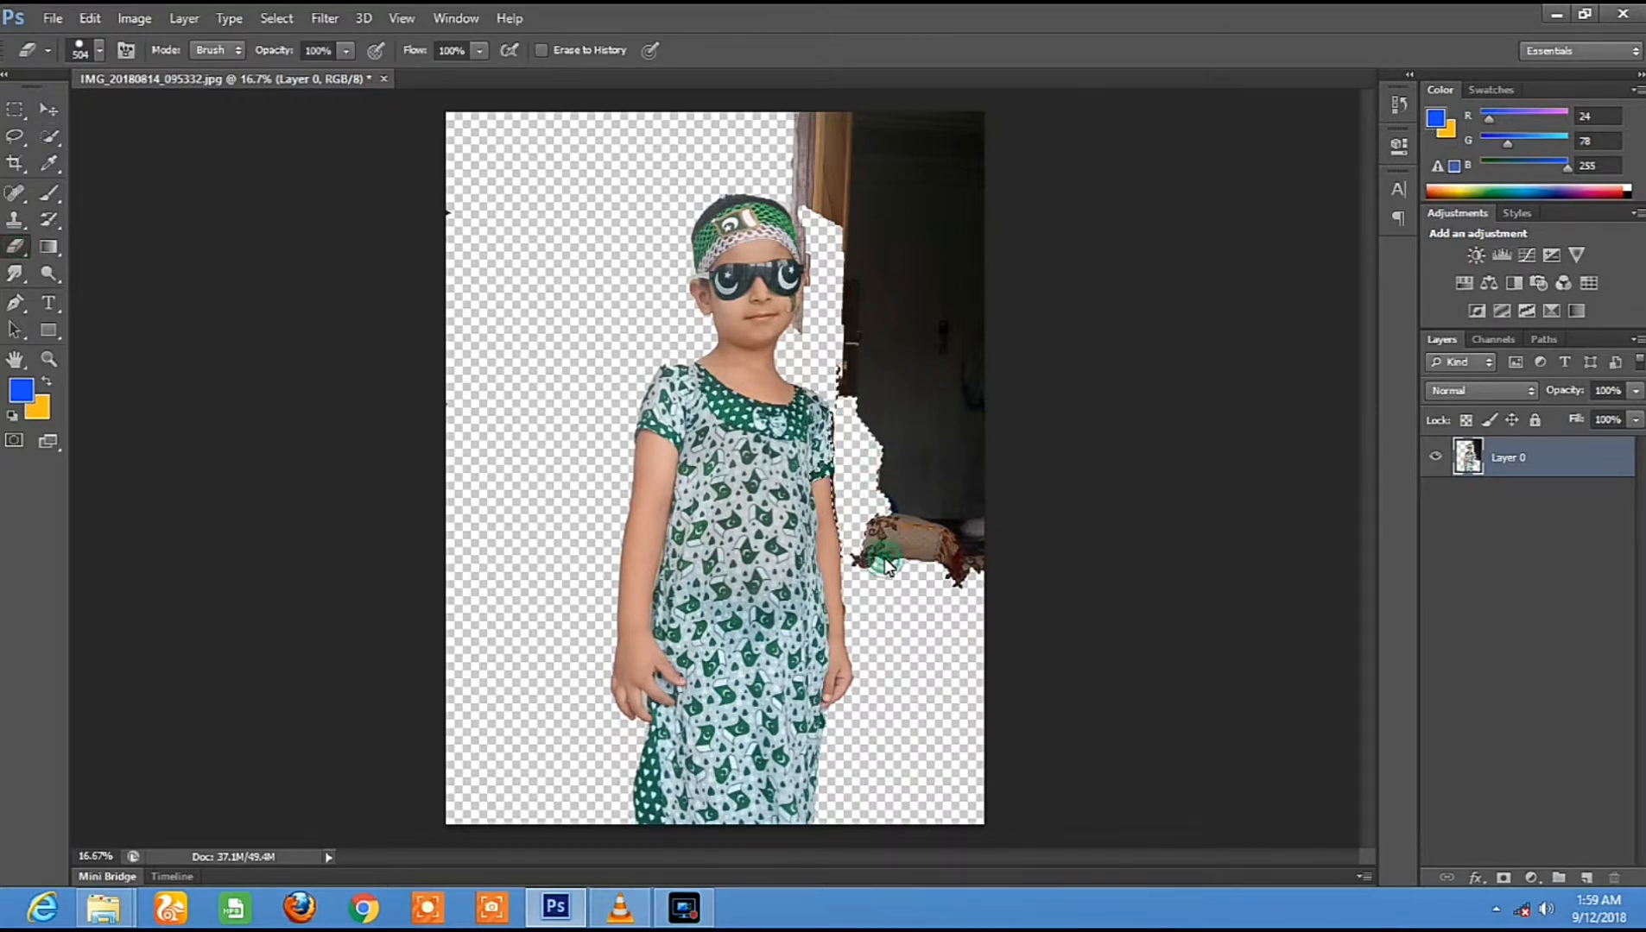
Clear the selection and erase the remaining dark doorway and cushion area beside the child with the Eraser.
left_click(15, 135)
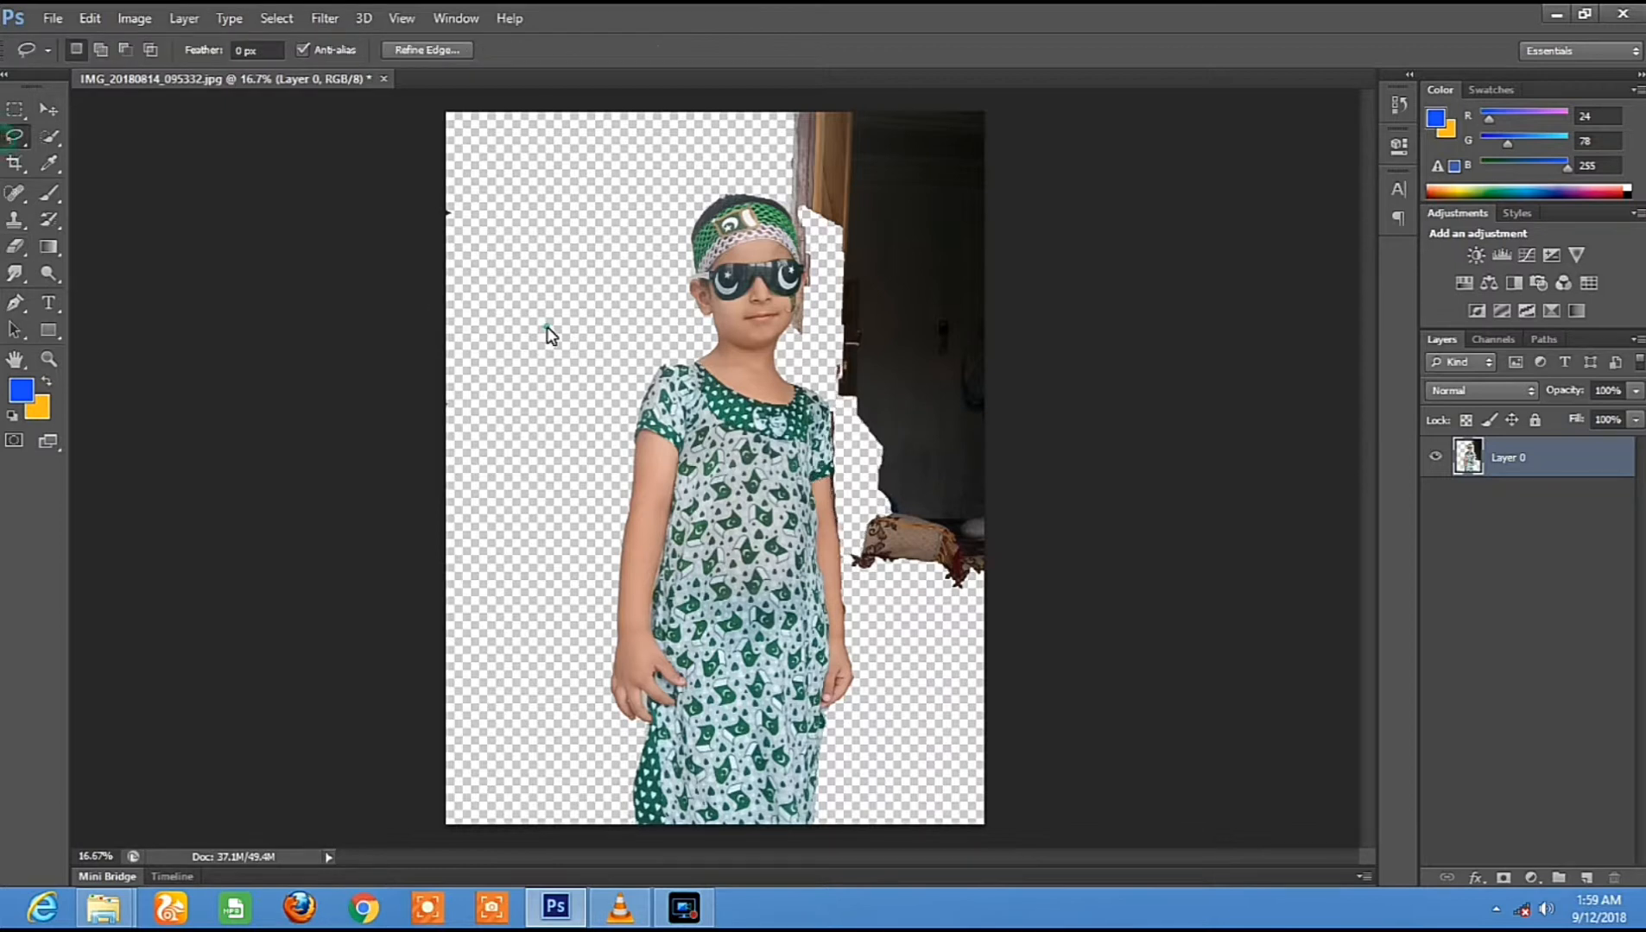
left_click(17, 247)
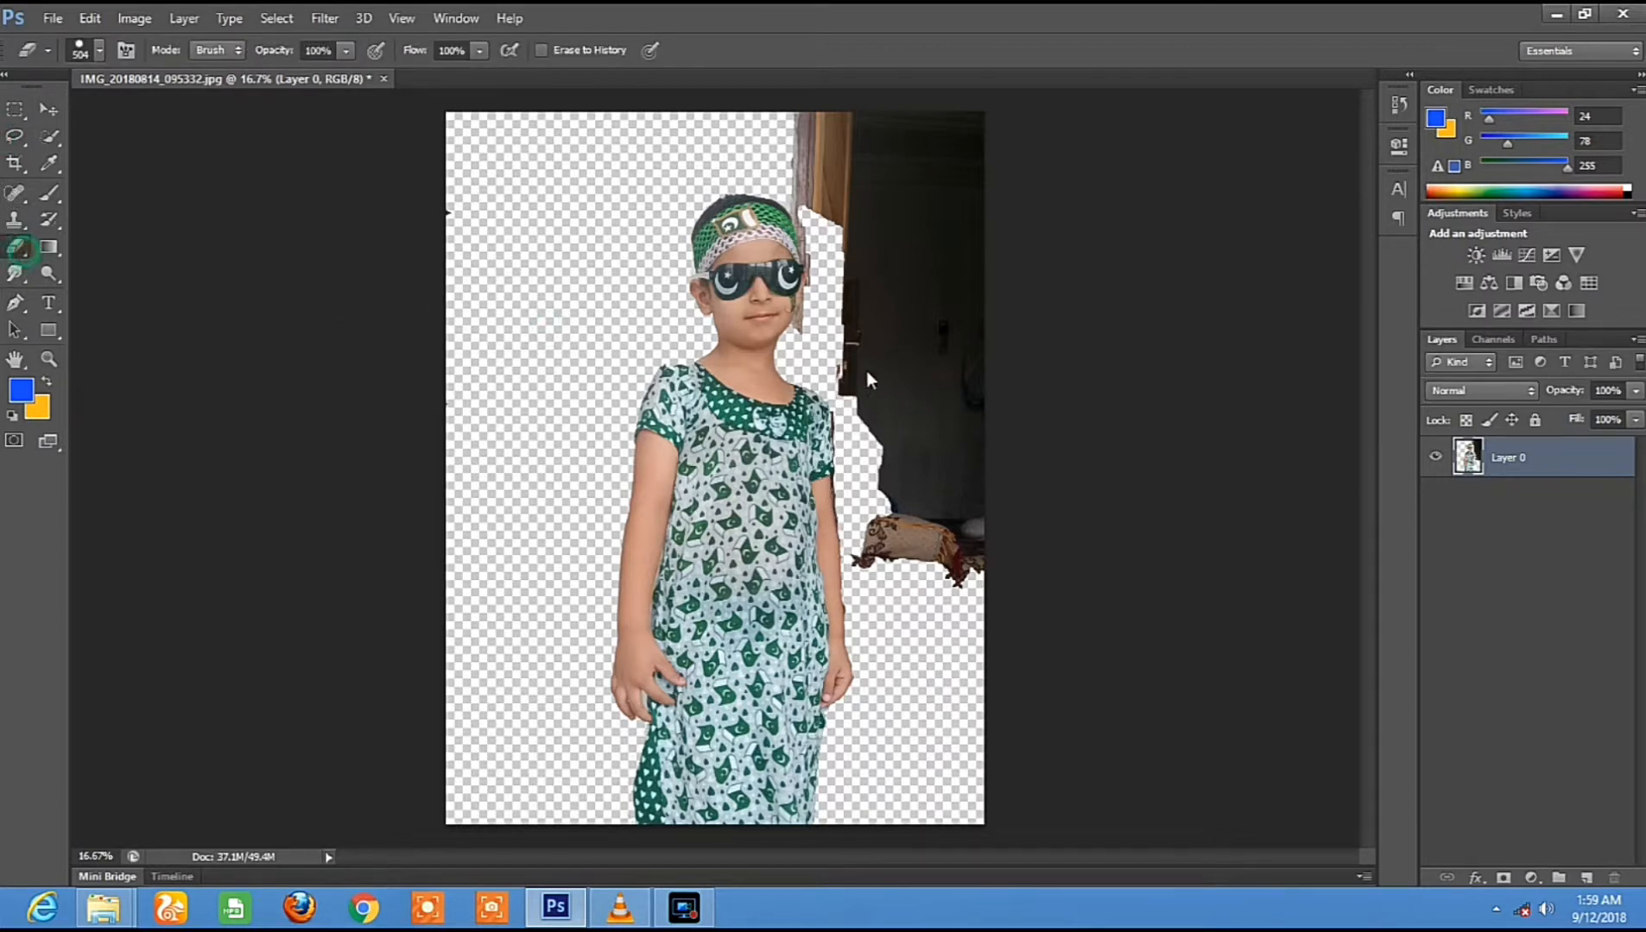
mouse_move(866, 380)
left_mouse_down()
mouse_move(871, 221)
mouse_move(835, 208)
mouse_move(817, 173)
mouse_move(825, 110)
mouse_move(943, 131)
mouse_move(906, 140)
left_mouse_up()
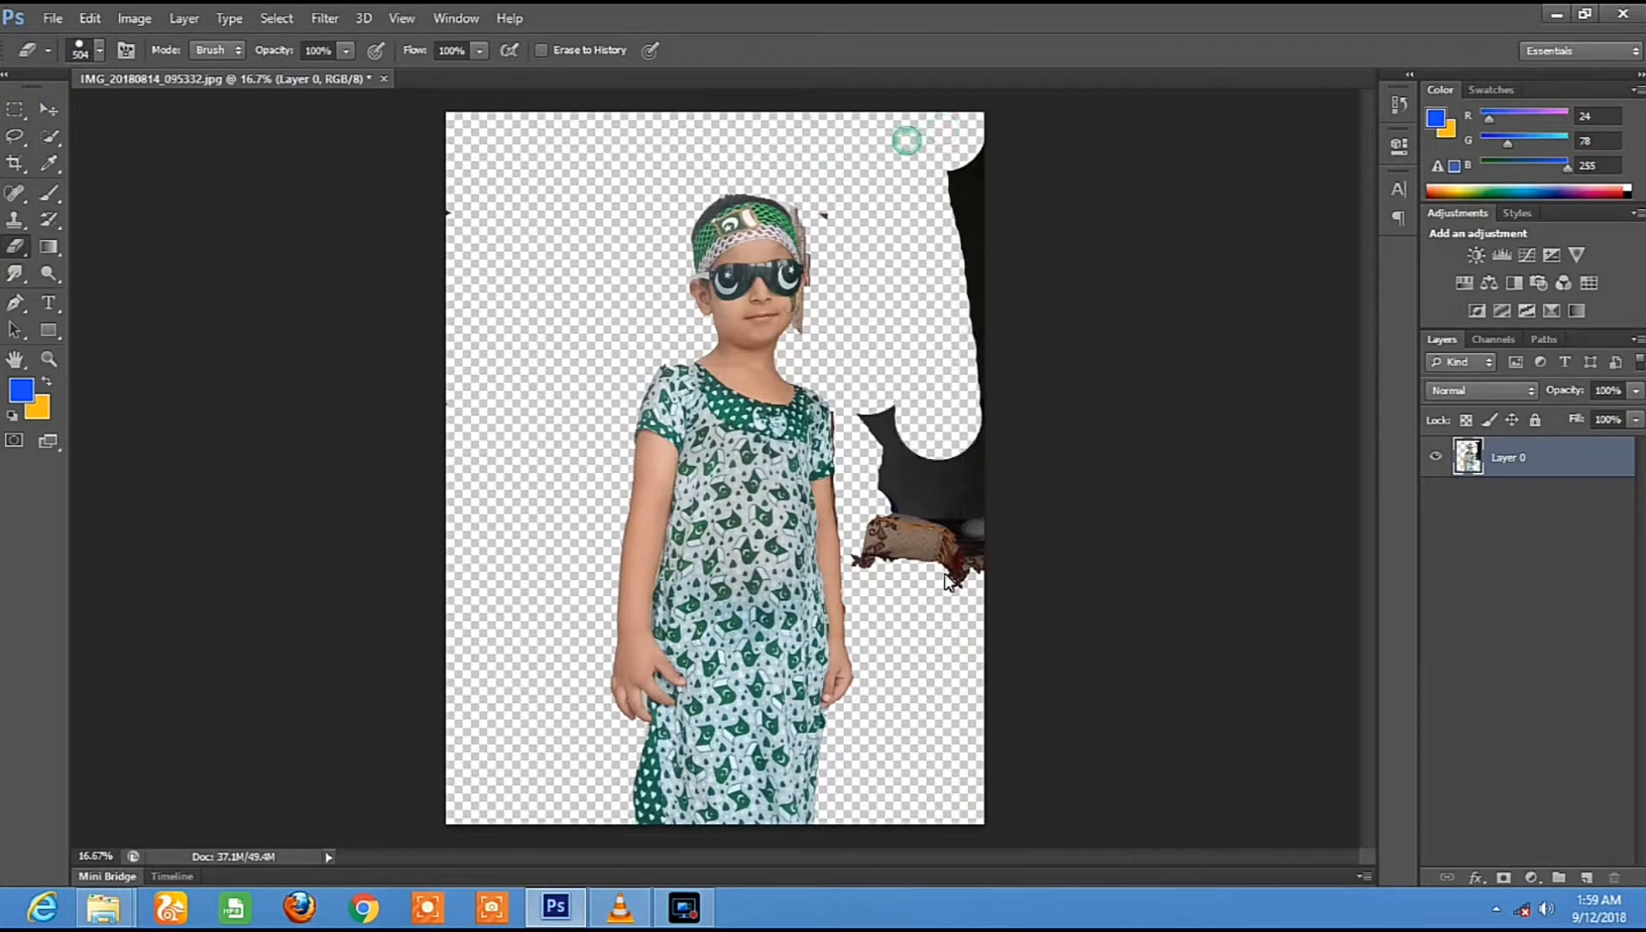
left_click_drag(934, 363, 939, 437)
left_click(889, 547)
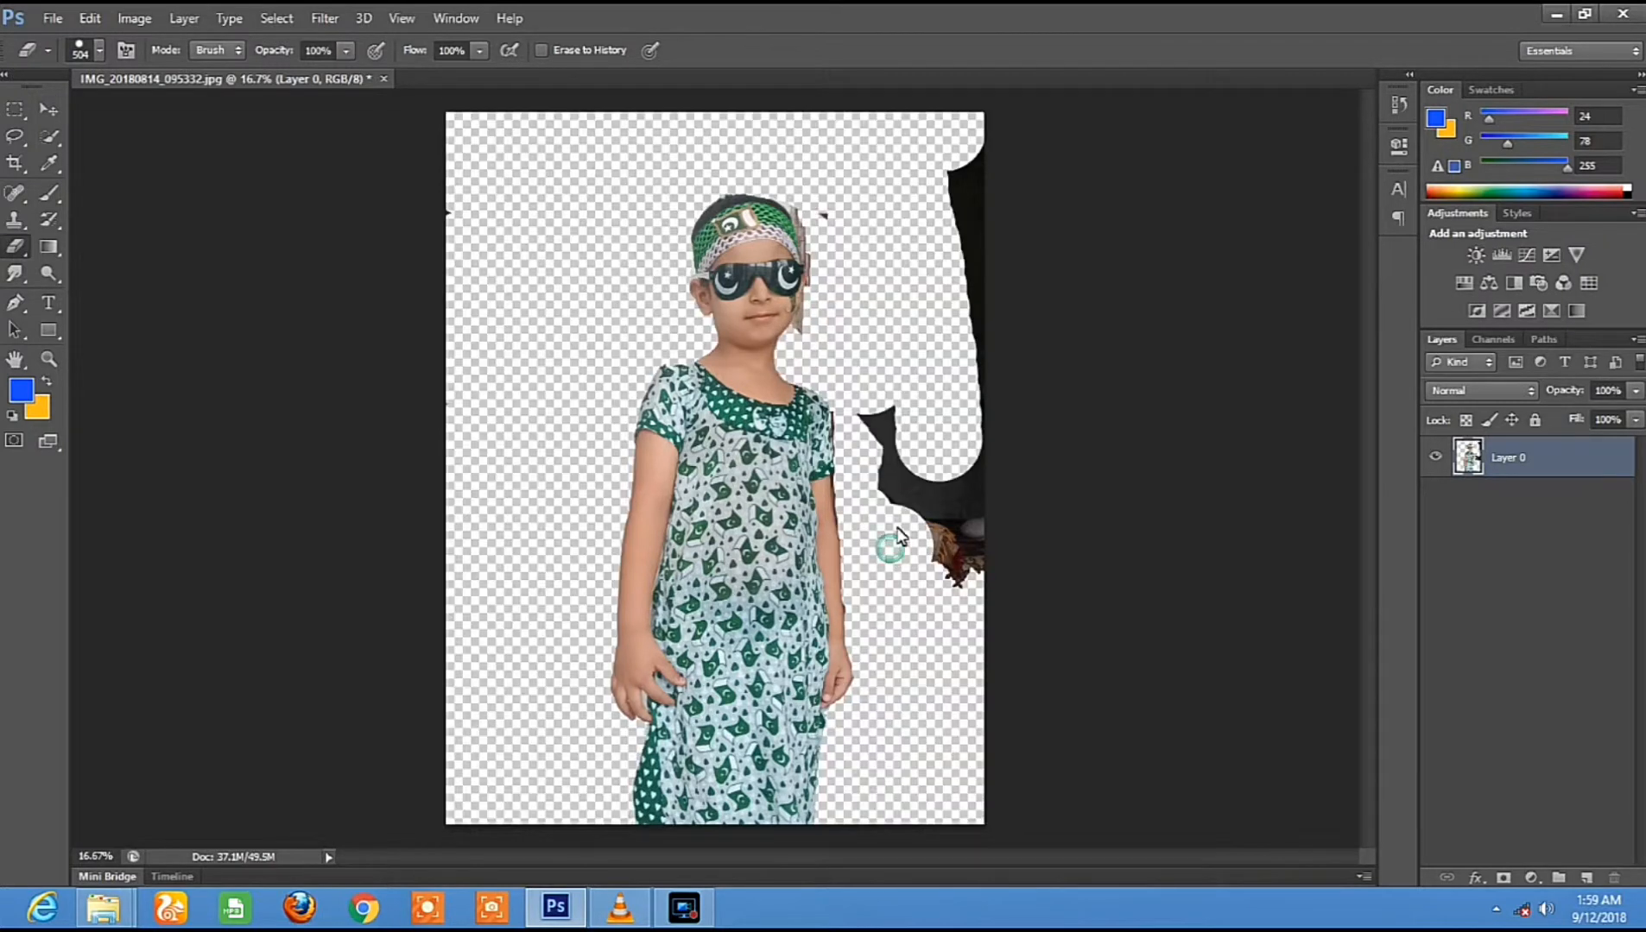
mouse_move(968, 270)
left_mouse_down()
mouse_move(977, 162)
mouse_move(1016, 371)
left_mouse_up()
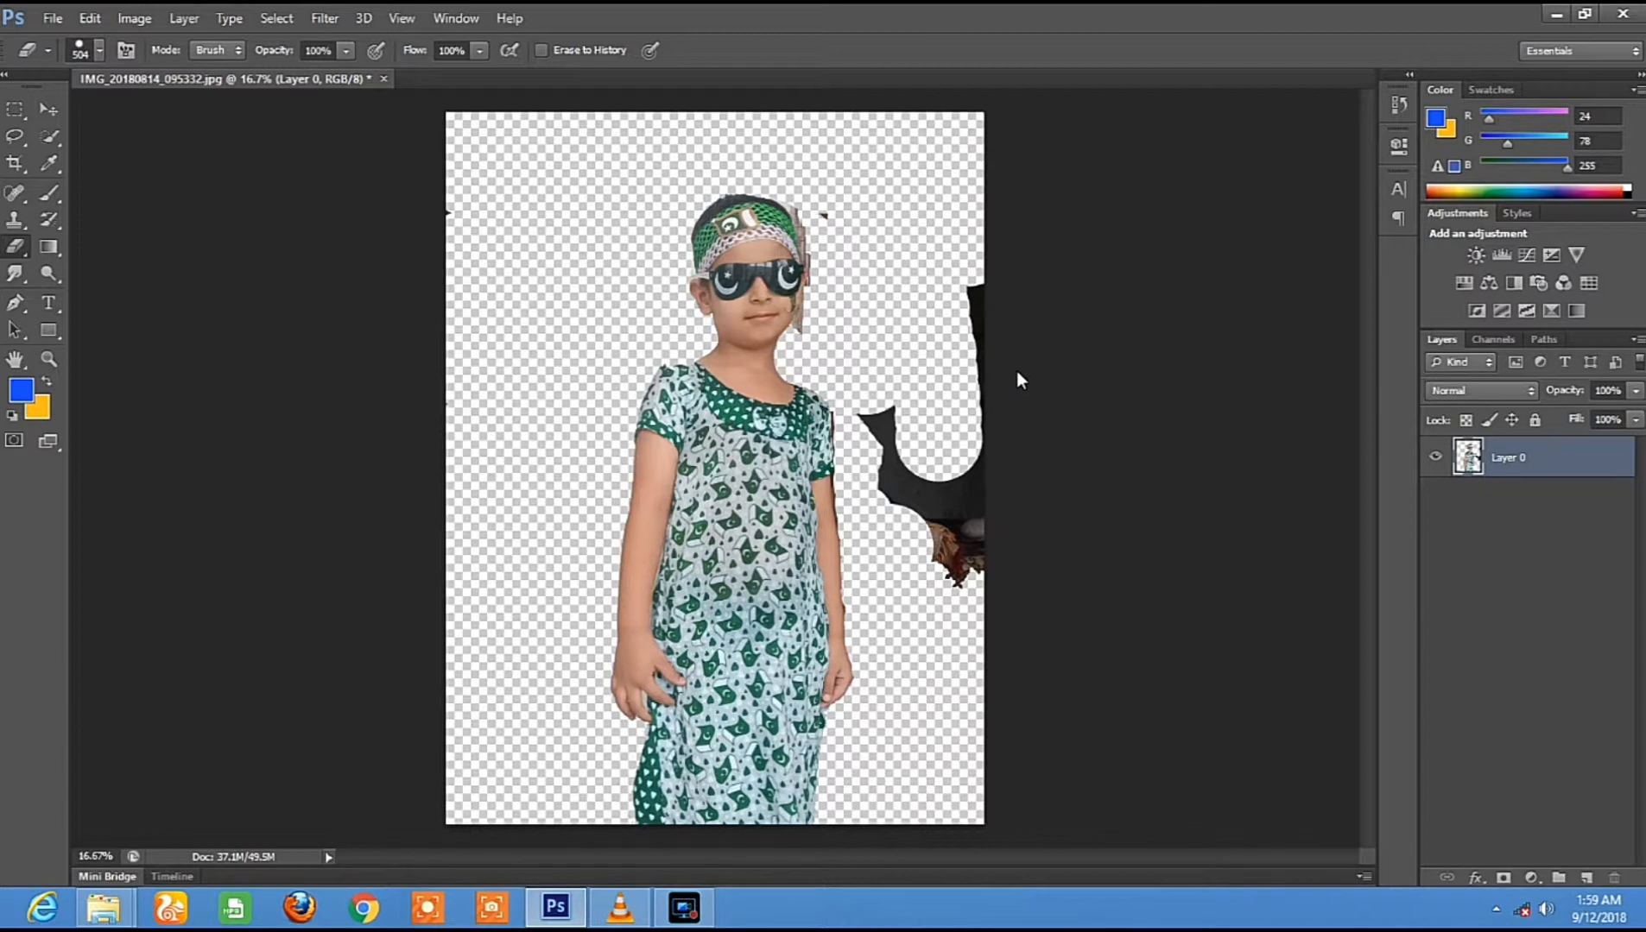
mouse_move(890, 432)
left_mouse_down()
mouse_move(903, 548)
mouse_move(960, 496)
mouse_move(973, 578)
mouse_move(940, 422)
left_mouse_up()
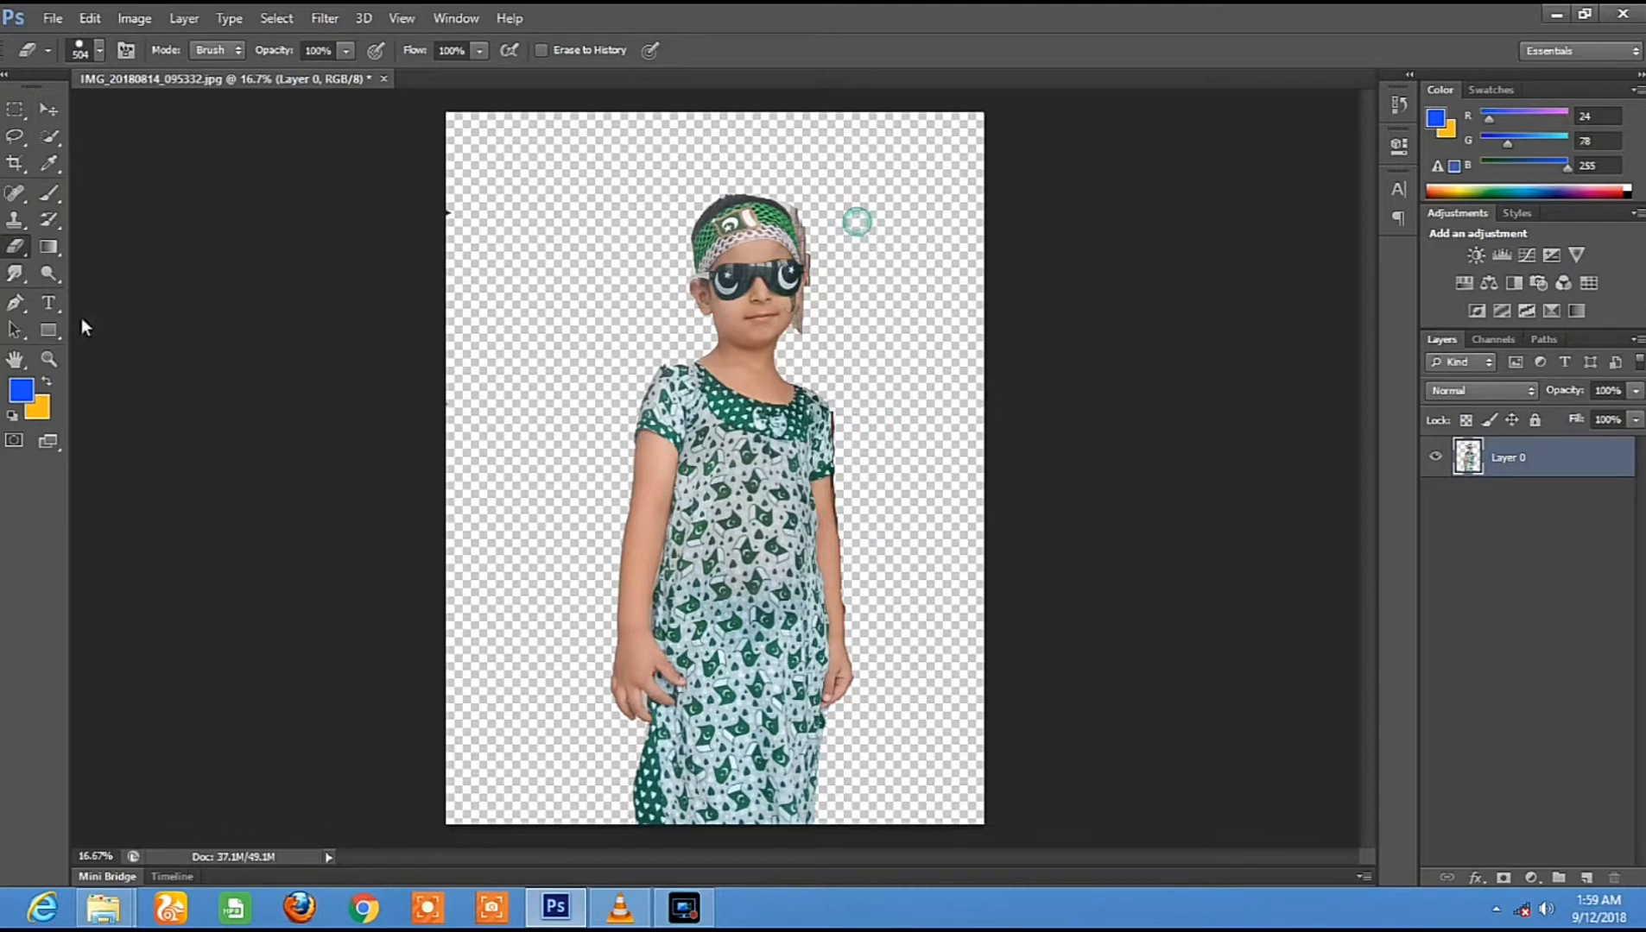
Set the Eraser size to 145 px and clean up the leftover edge around the child's shoulder next to the neck.
left_click(48, 359)
left_click(741, 322)
left_click(741, 321)
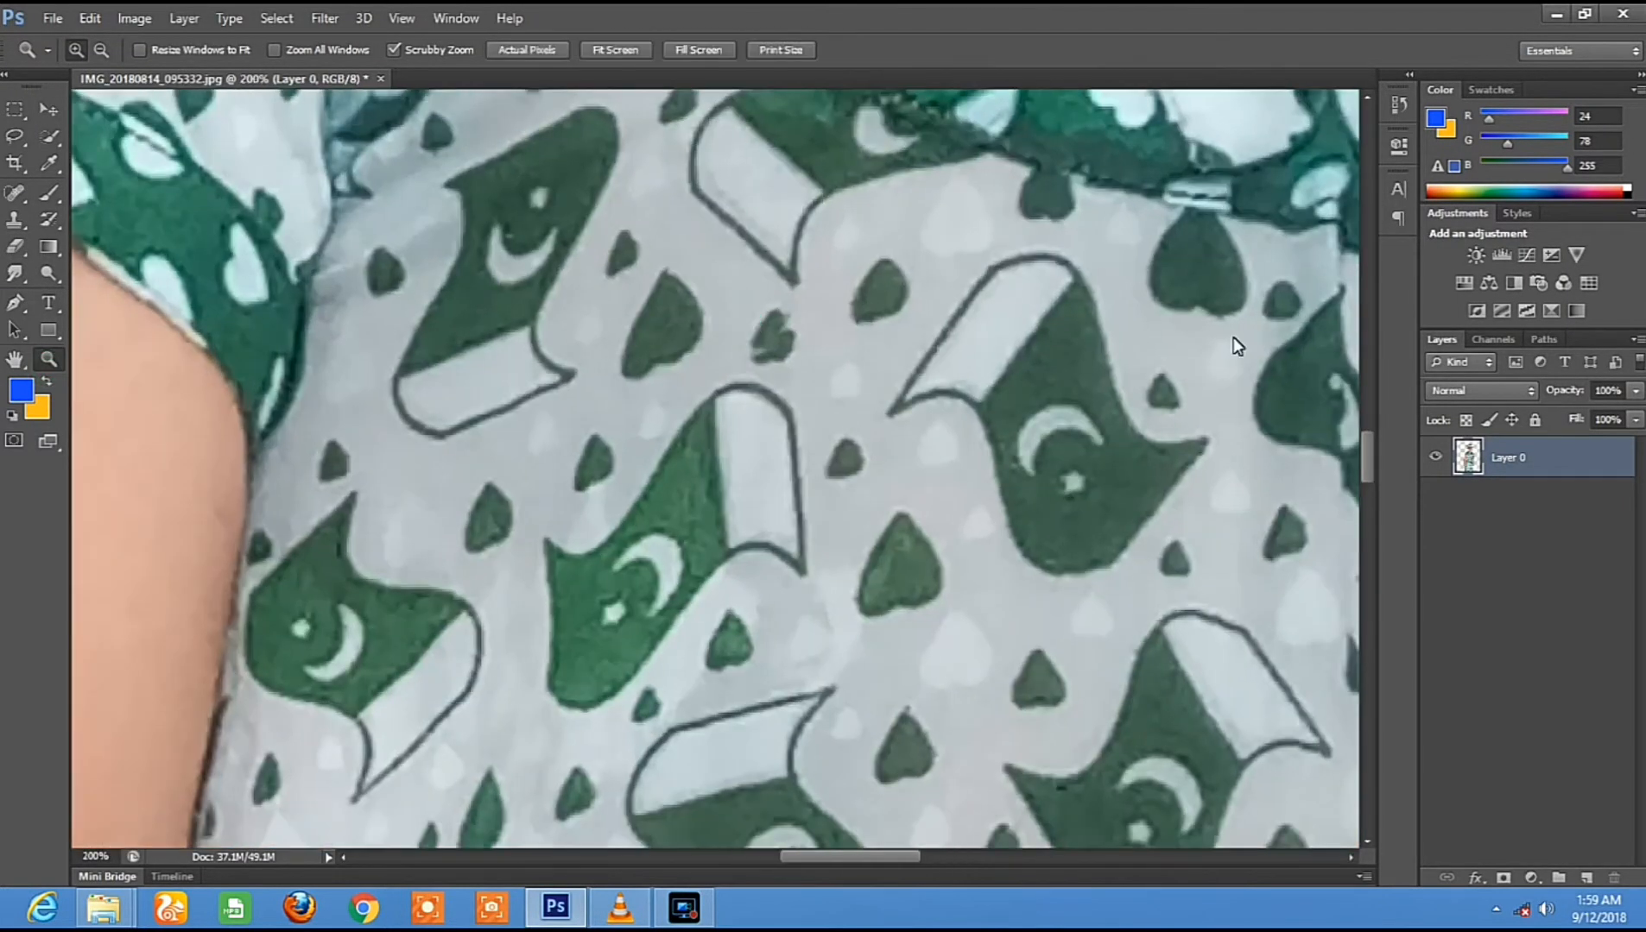
left_click(1164, 347, "alt")
left_click(1164, 347, "alt")
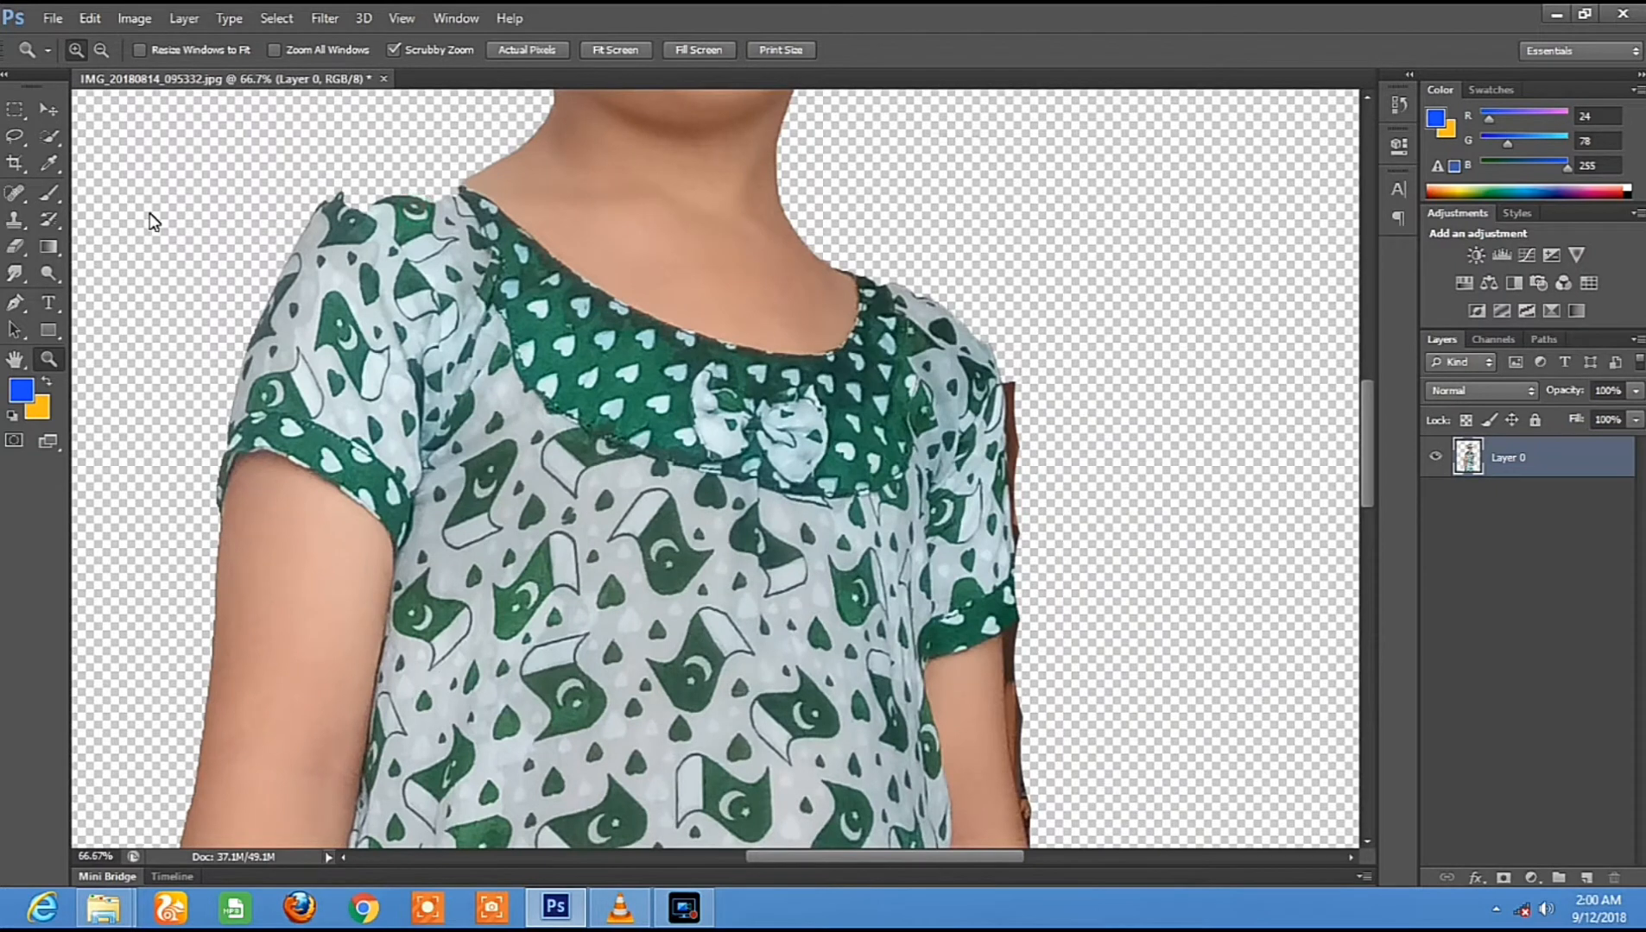
left_click(15, 250)
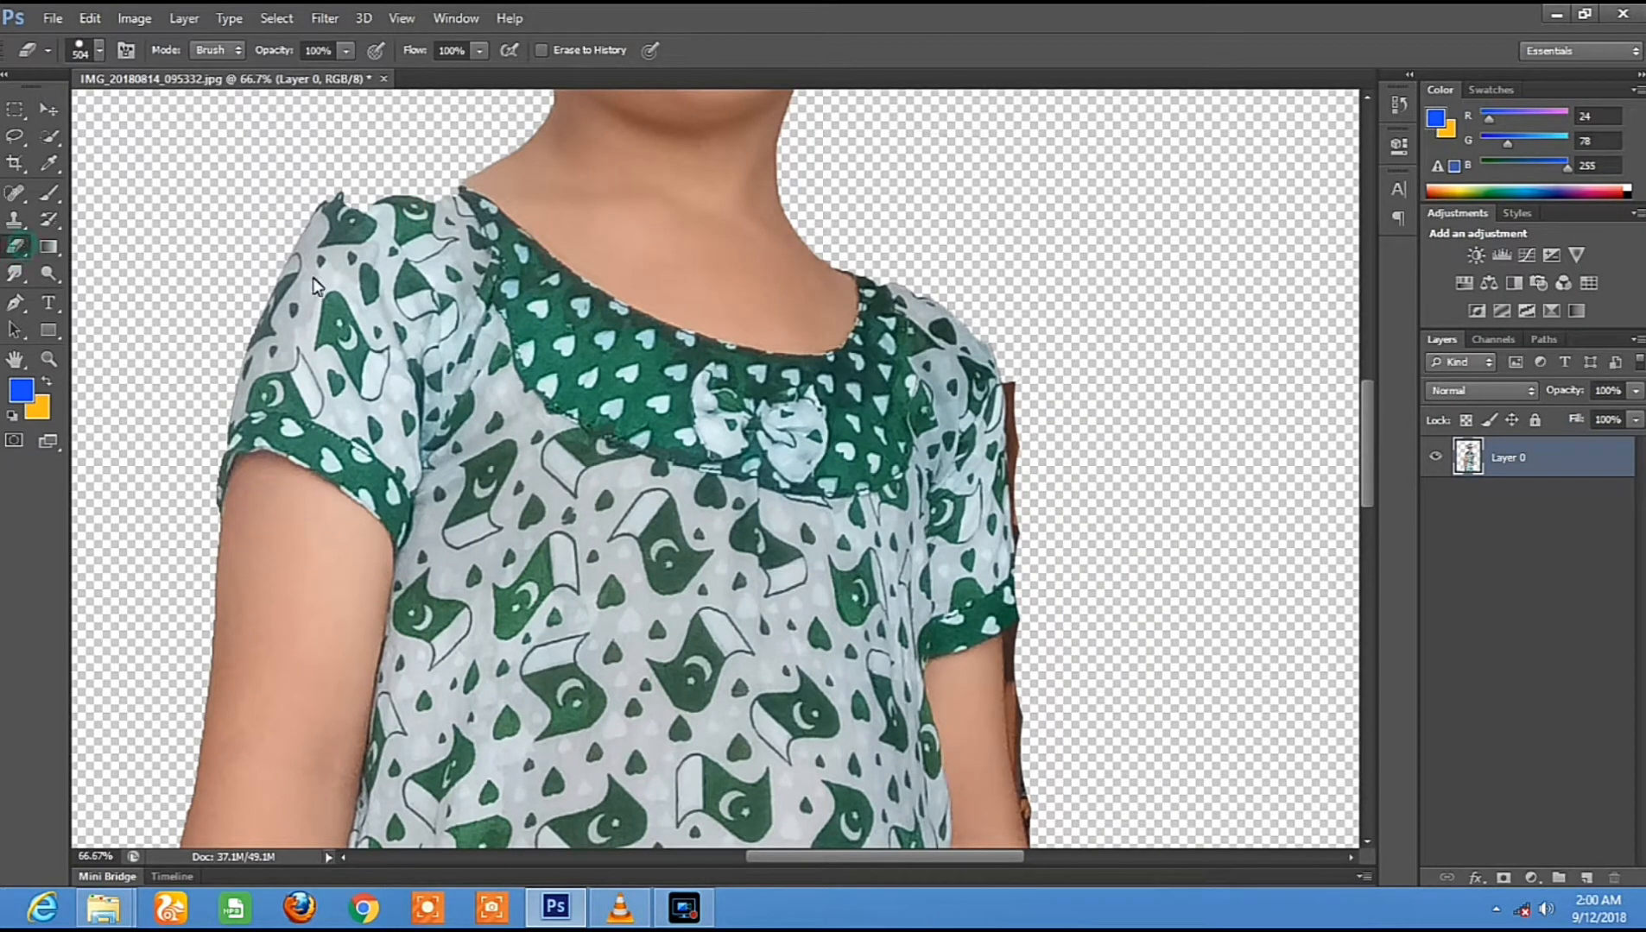
right_click(458, 335)
left_click(608, 385)
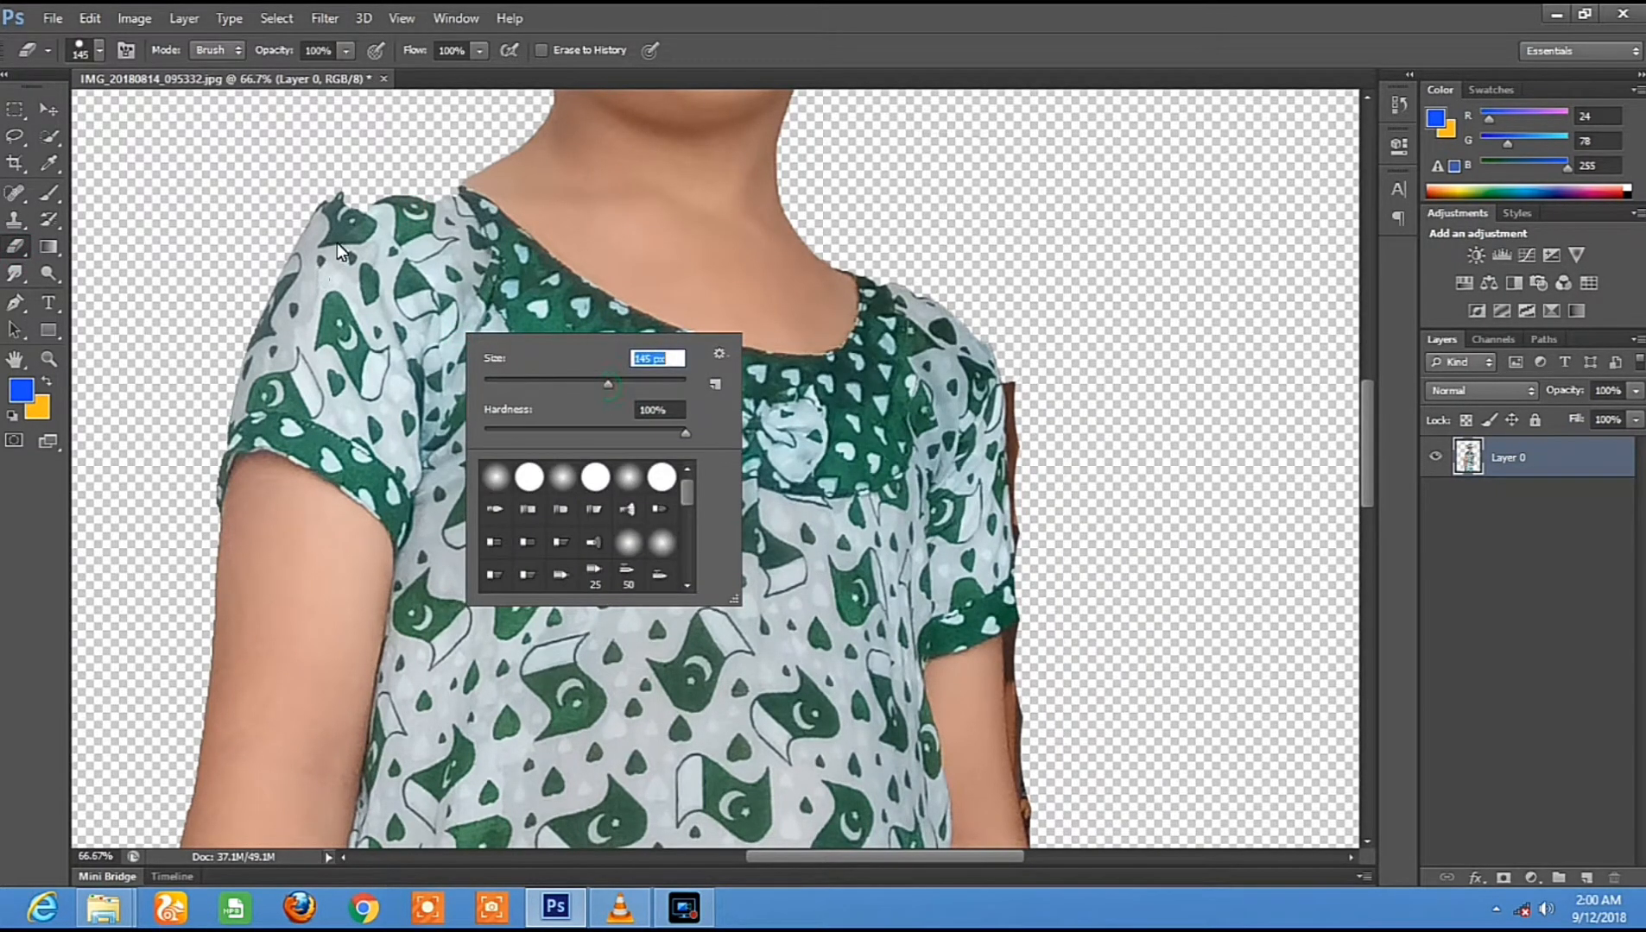
left_click(340, 239)
key("ctrl+alt+z")
key("ctrl+alt+z")
scroll(411, 338, "up", 5)
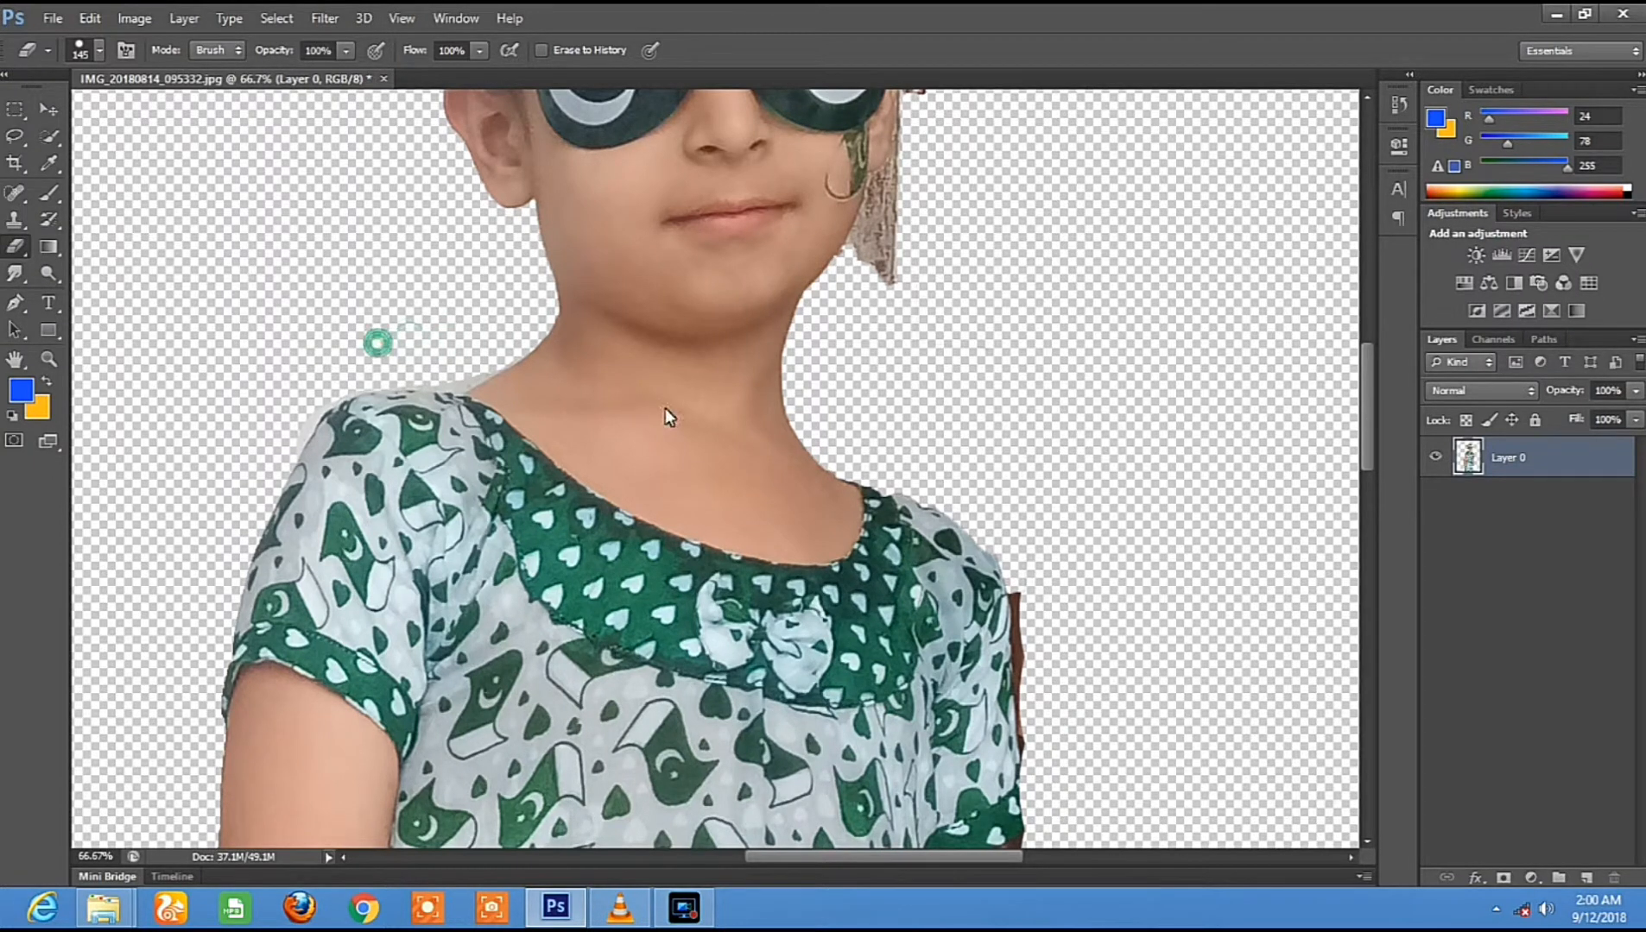
left_click(424, 337)
left_click(358, 347)
Erase the brown background strip along the outer edge of the child's sleeve and upper arm.
left_click(1017, 675)
mouse_move(1069, 746)
left_mouse_down()
mouse_move(1017, 675)
mouse_move(915, 287)
left_mouse_up()
left_click(870, 456)
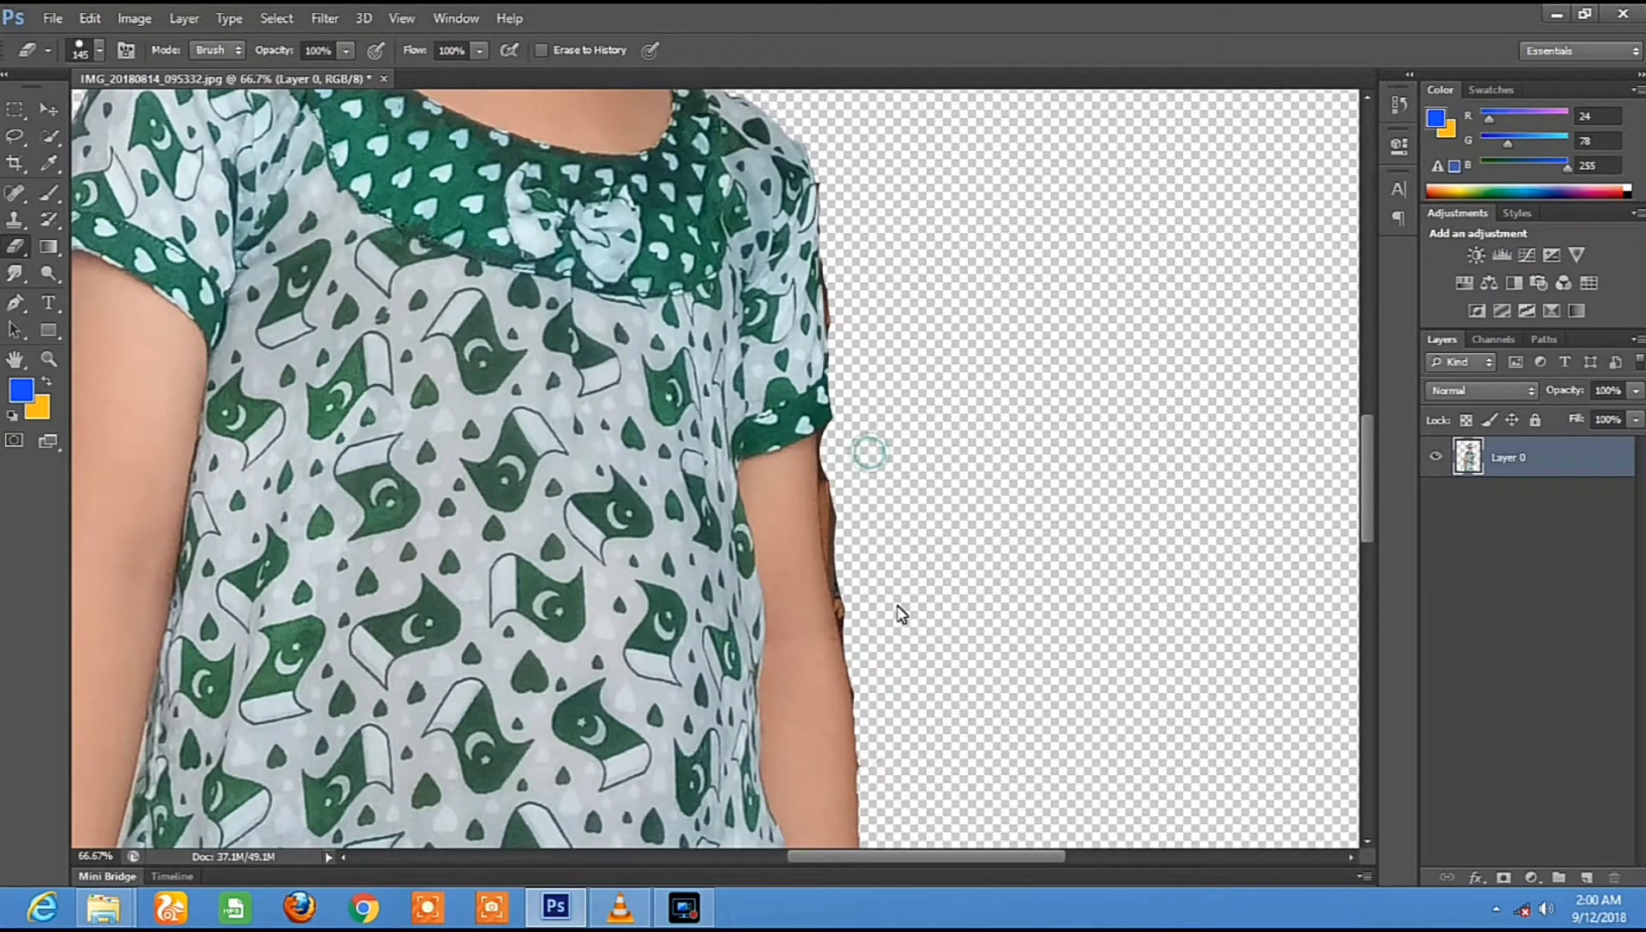
left_click(891, 639, "shift")
left_click(869, 472)
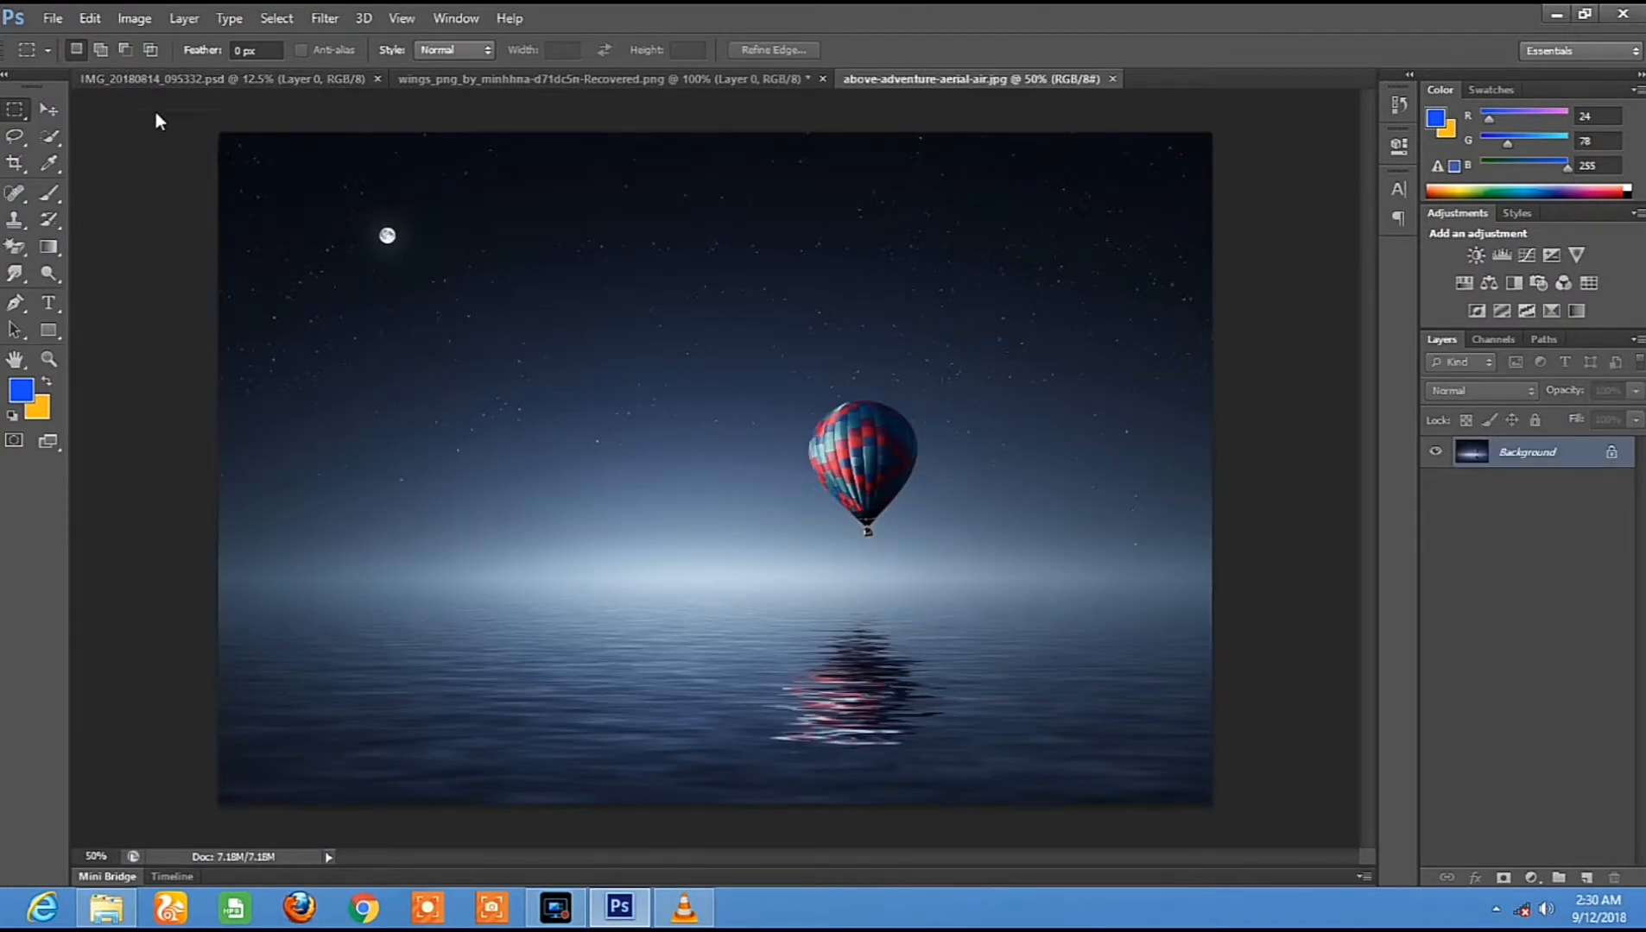
Select the whole hot-air balloon picture and copy it into the IMG_20180814_095332.psd document.
key("ctrl+a")
key("v")
left_click_drag(591, 315, 593, 466)
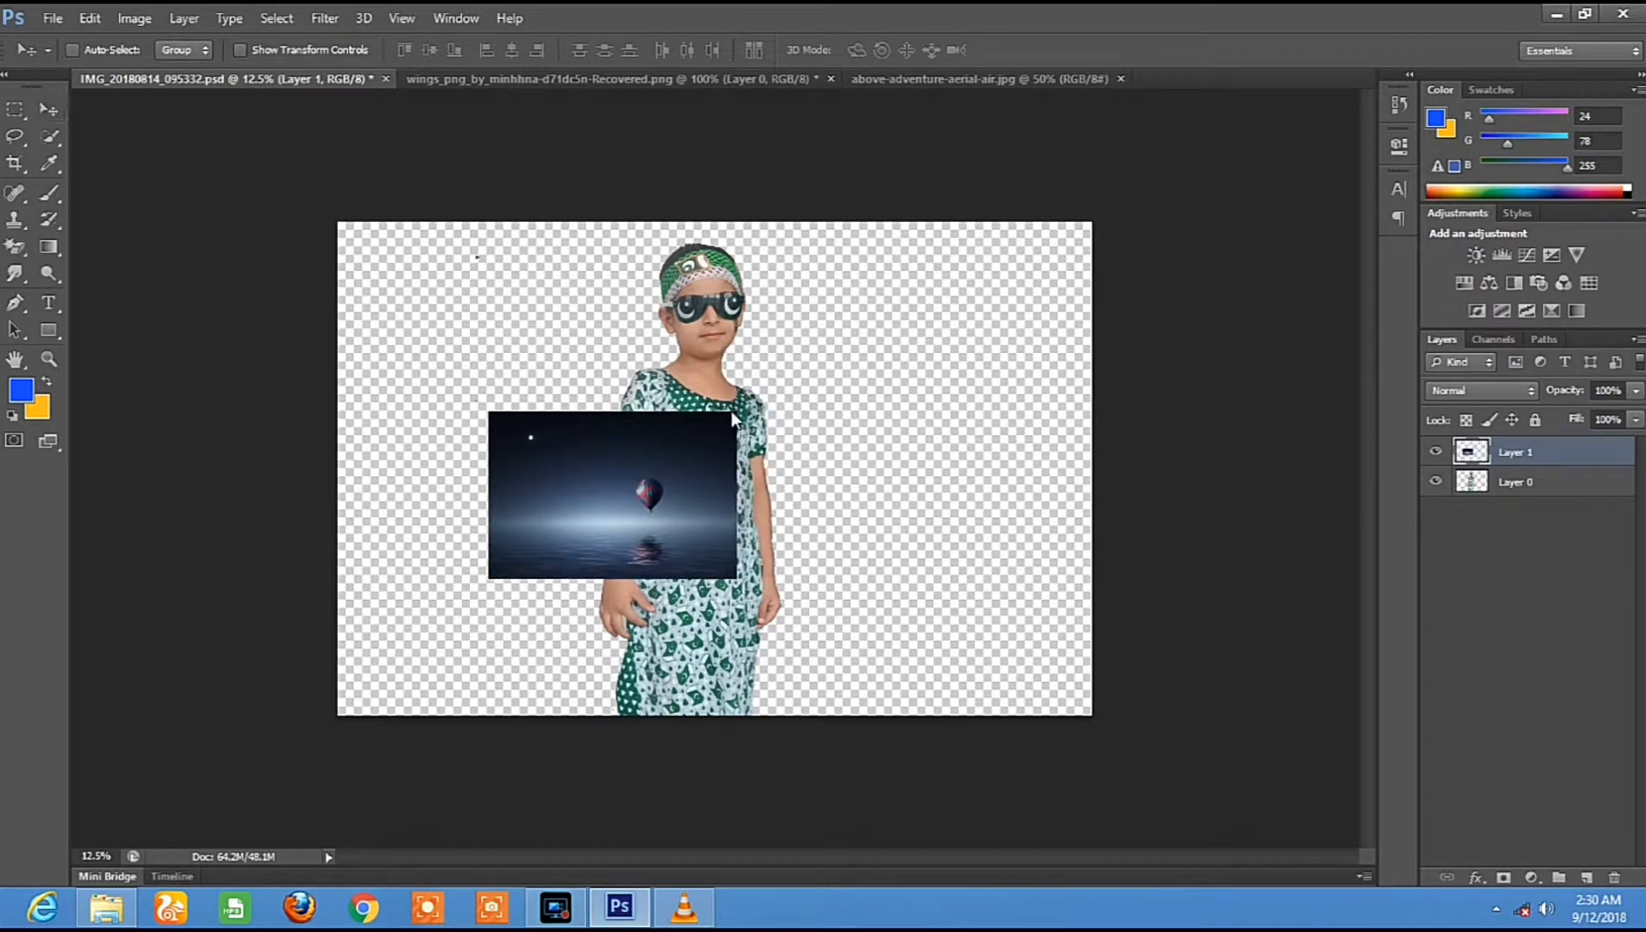
Scale the balloon picture to cover the whole canvas and place its layer beneath the child's layer.
key("ctrl+t")
left_click_drag(736, 415, 1092, 224)
left_click_drag(489, 578, 329, 717)
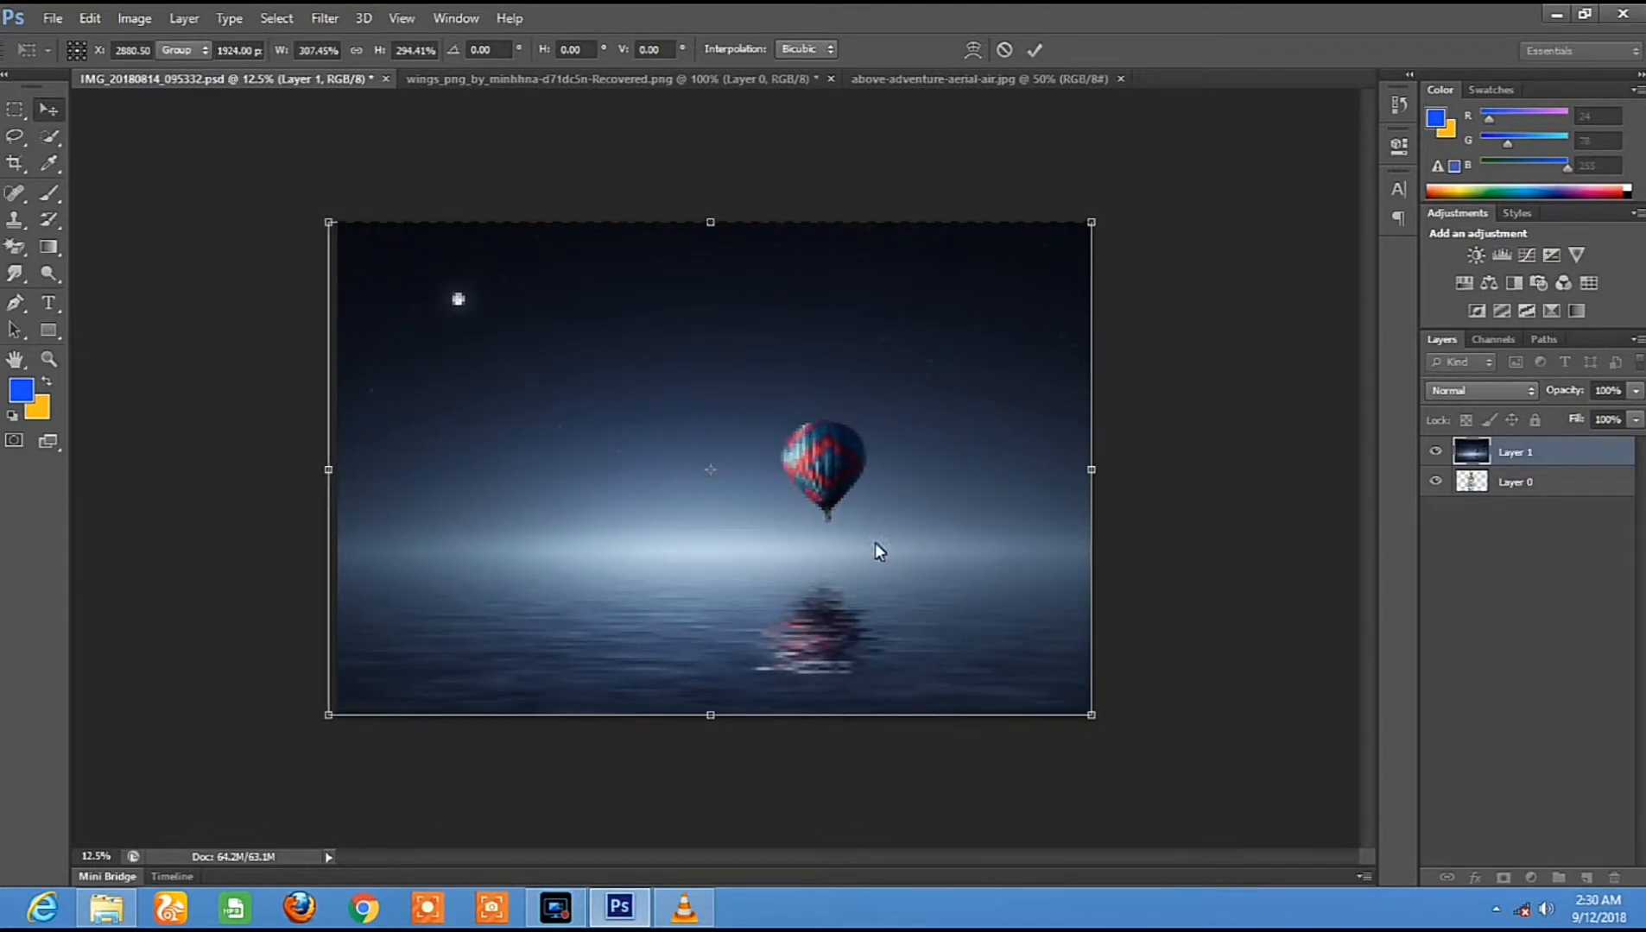
key("Return")
left_click_drag(1494, 459, 1487, 495)
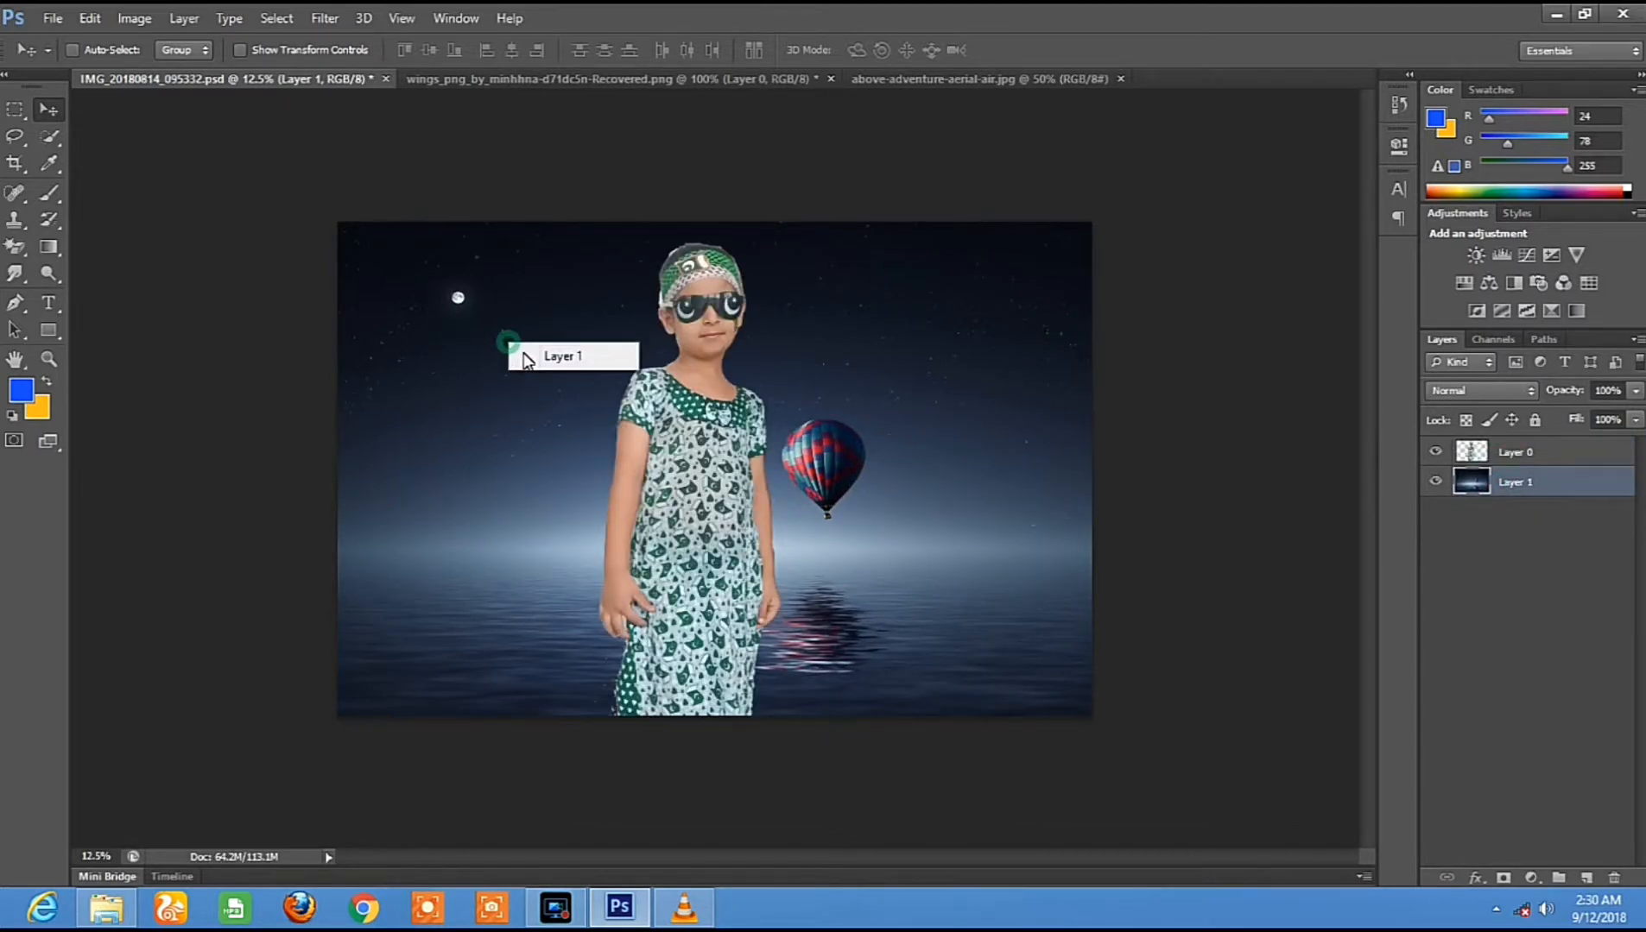
Brighten the balloon background with a Curves adjustment, raising the RGB curve at input 95 to output 143.
key("ctrl+m")
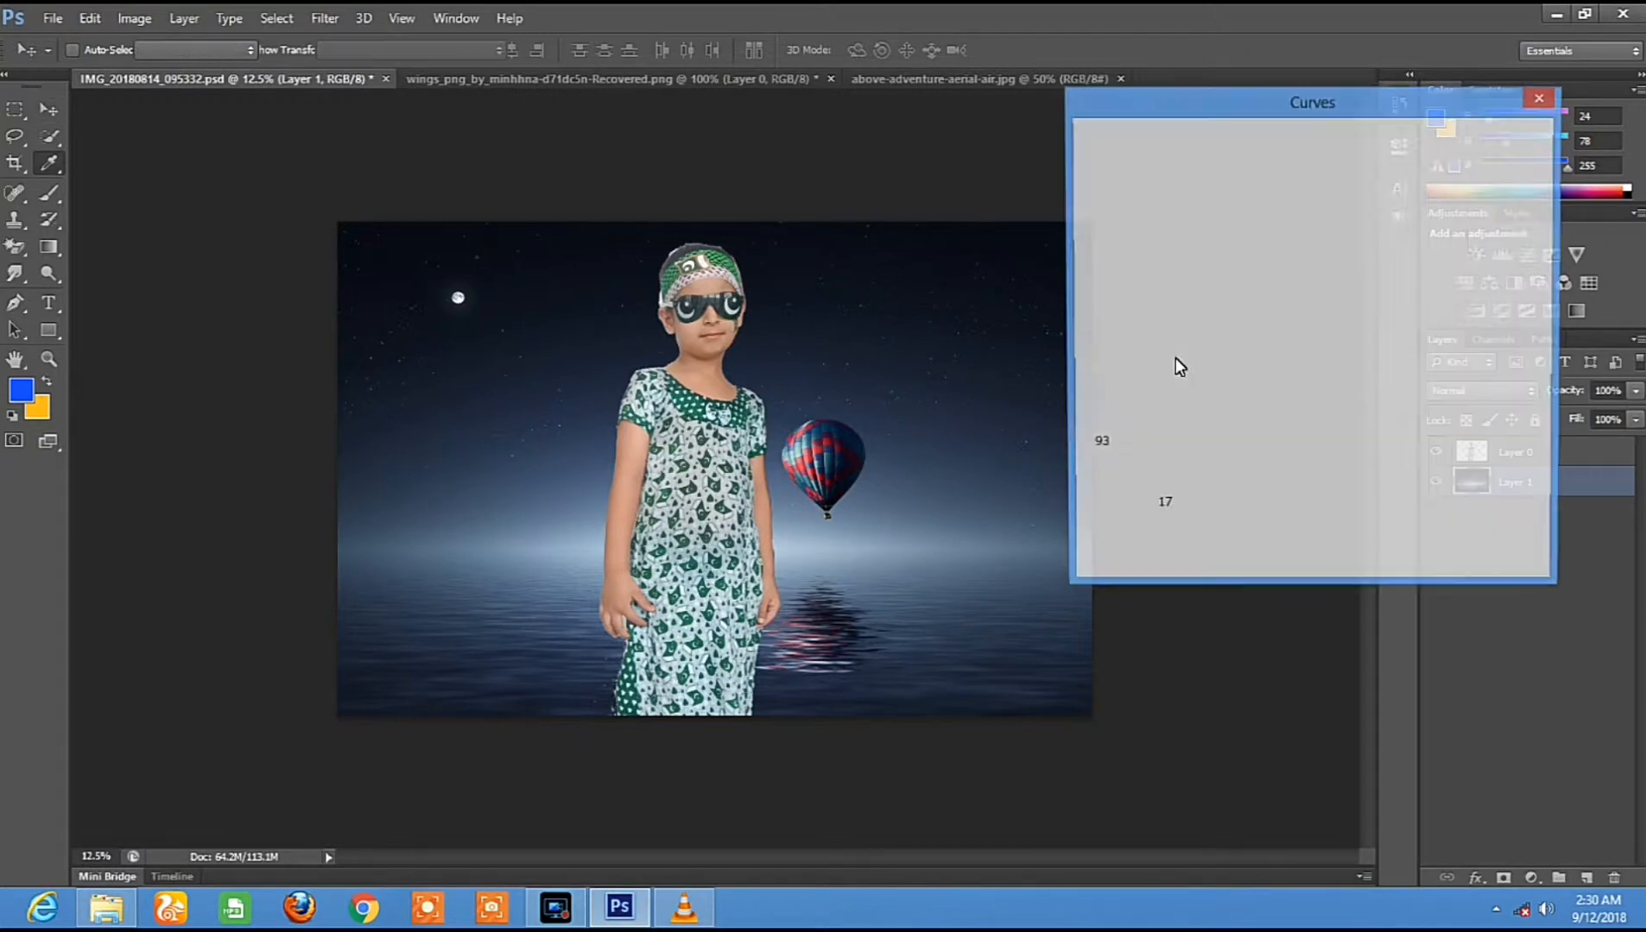
left_click_drag(1283, 322, 1257, 318)
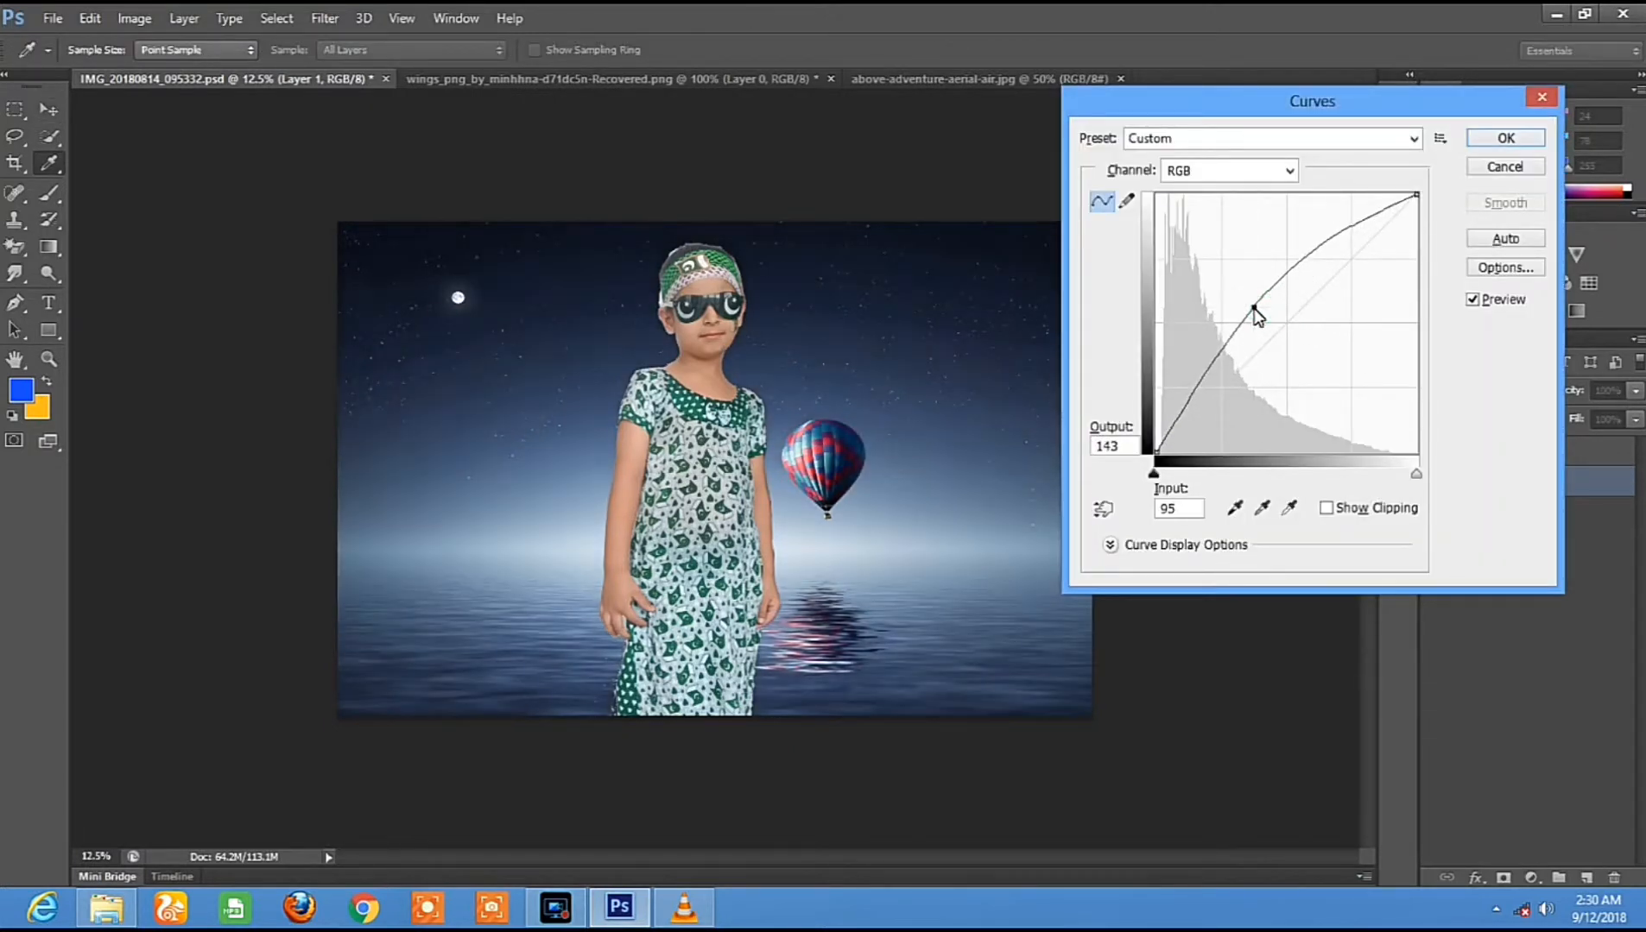
left_click(1503, 137)
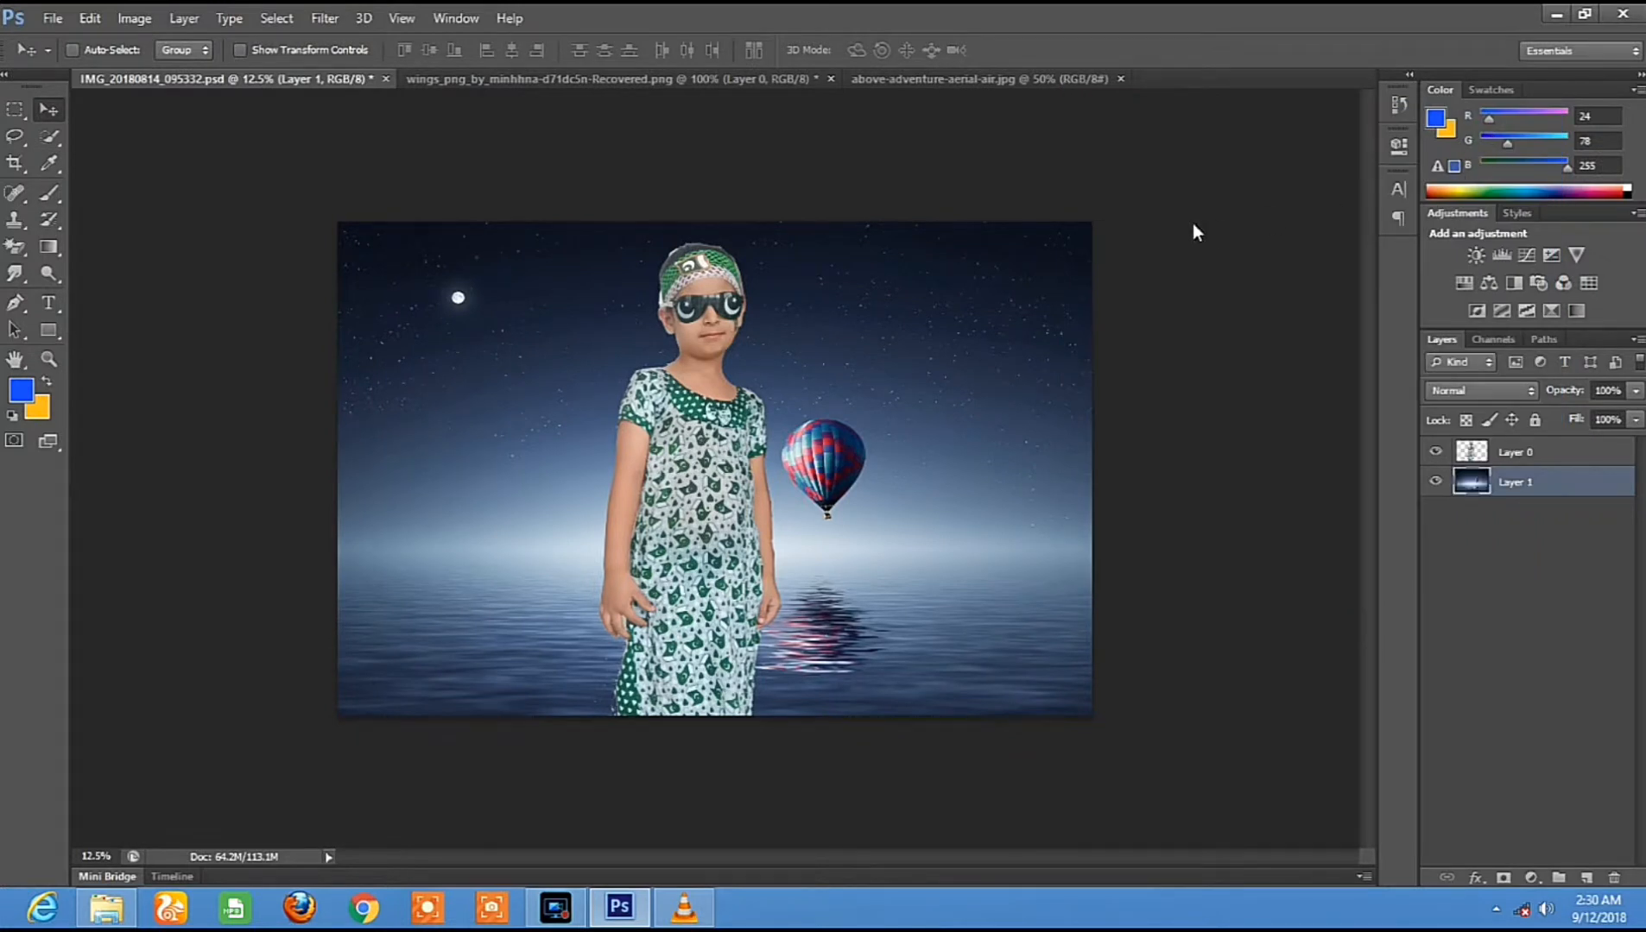
Clear the selection in the wings image and copy the wings into the child's document beneath the child's layer.
left_click(537, 80)
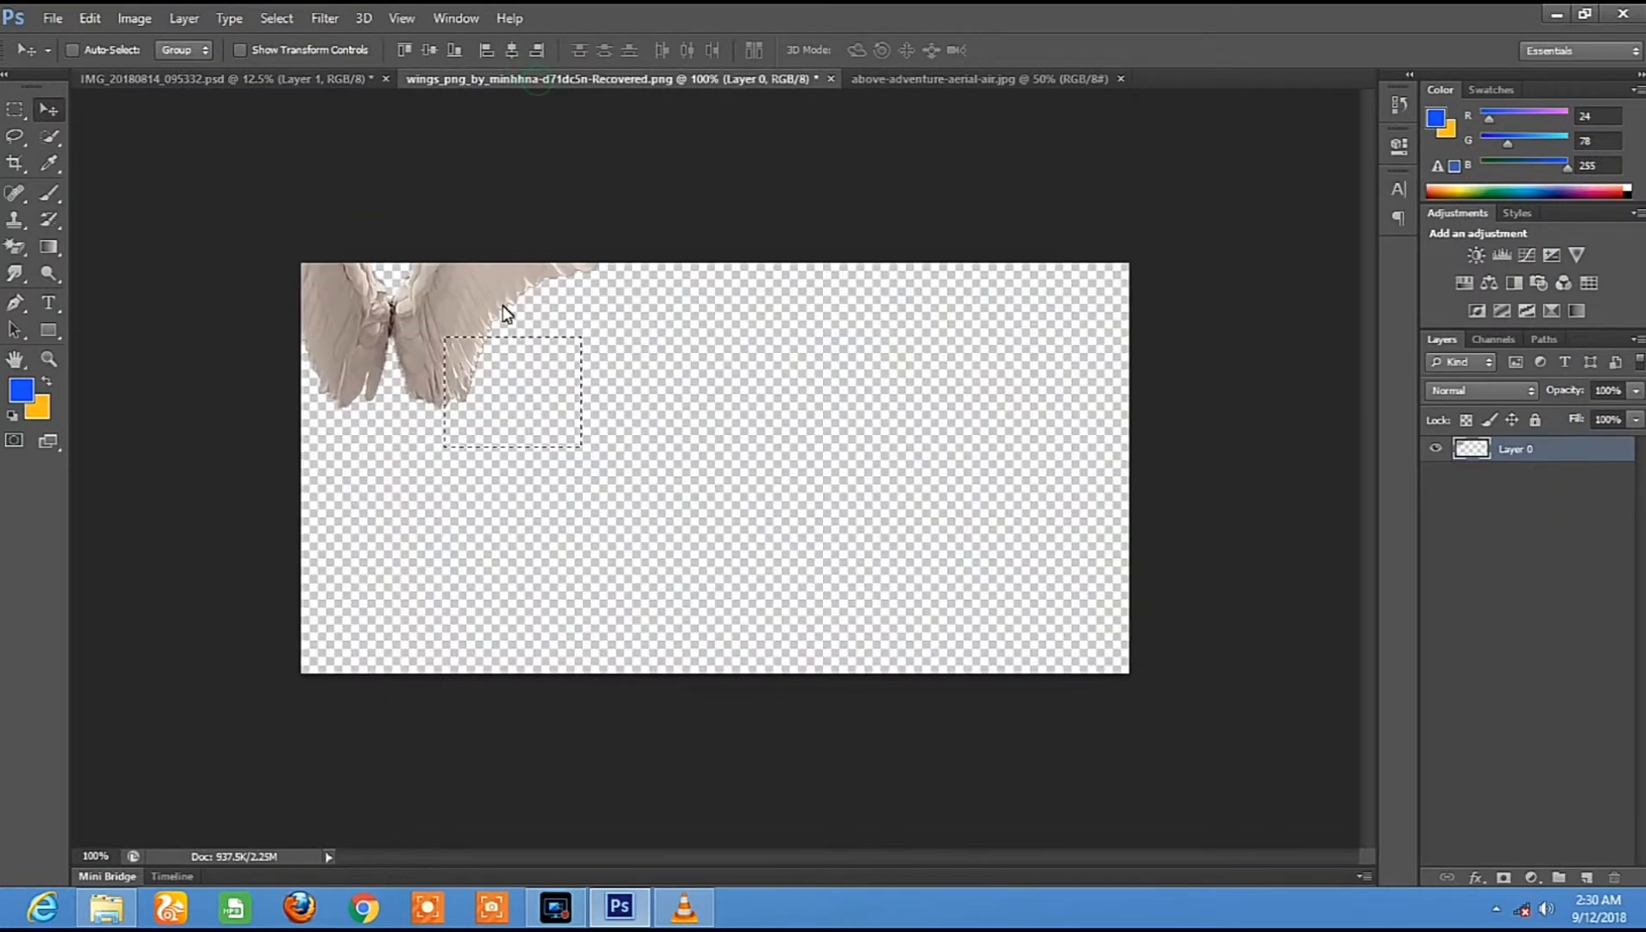
left_click_drag(464, 401, 625, 457)
key("ctrl+z")
left_click(17, 136)
left_click(540, 324)
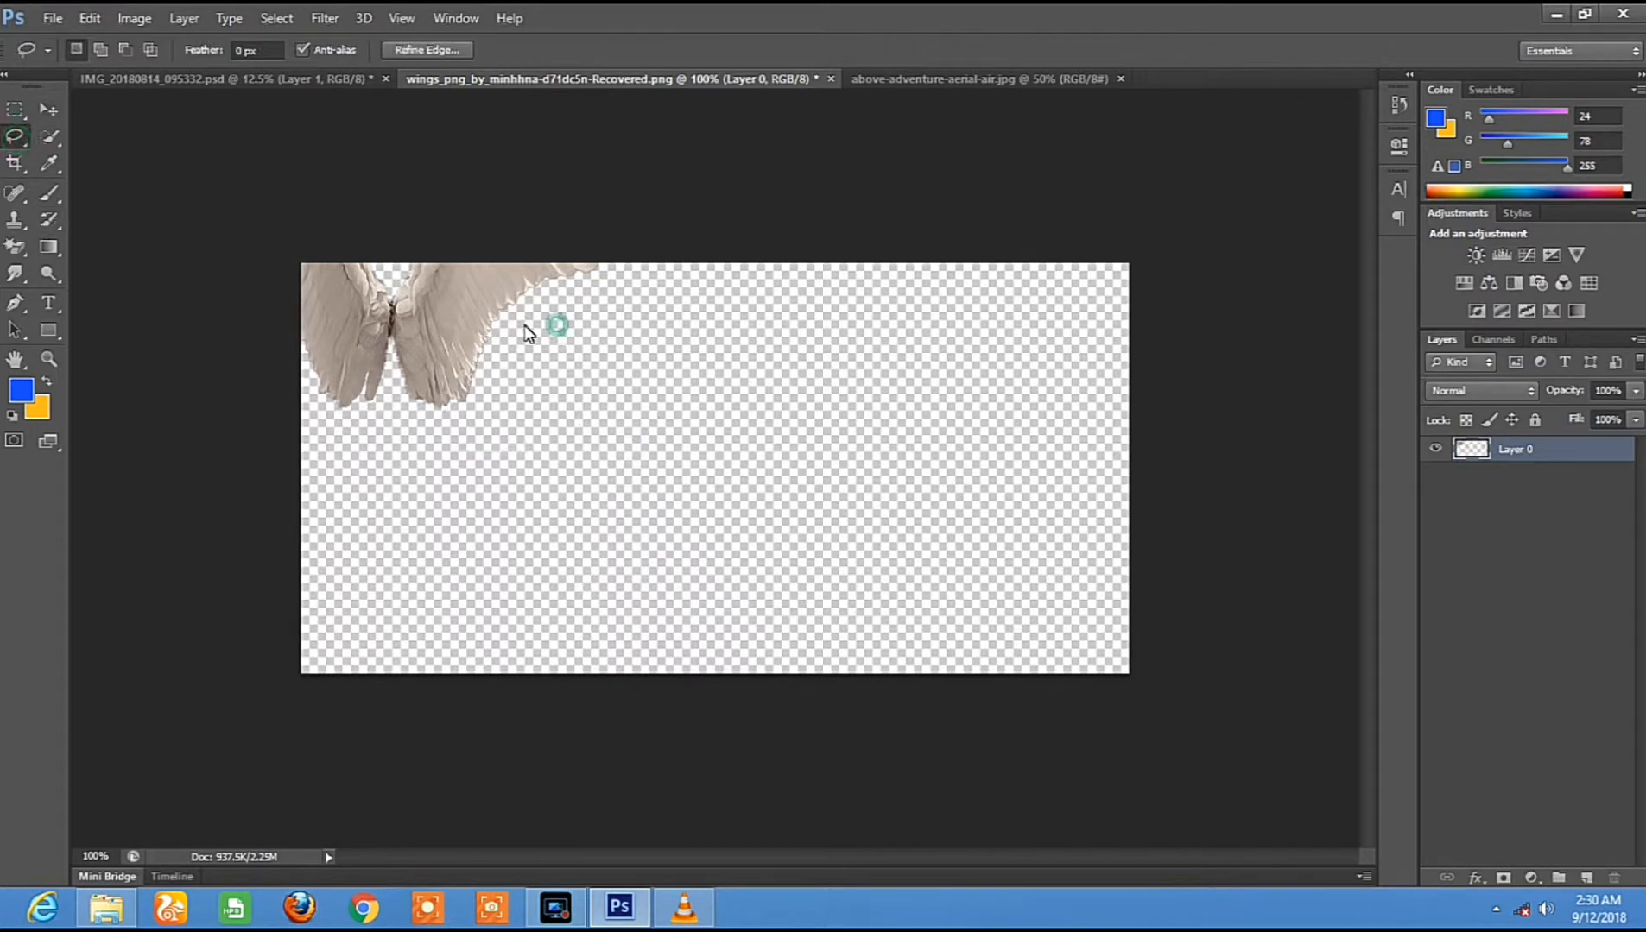
left_click(48, 108)
left_click_drag(386, 323, 200, 74)
left_click_drag(374, 283, 530, 468)
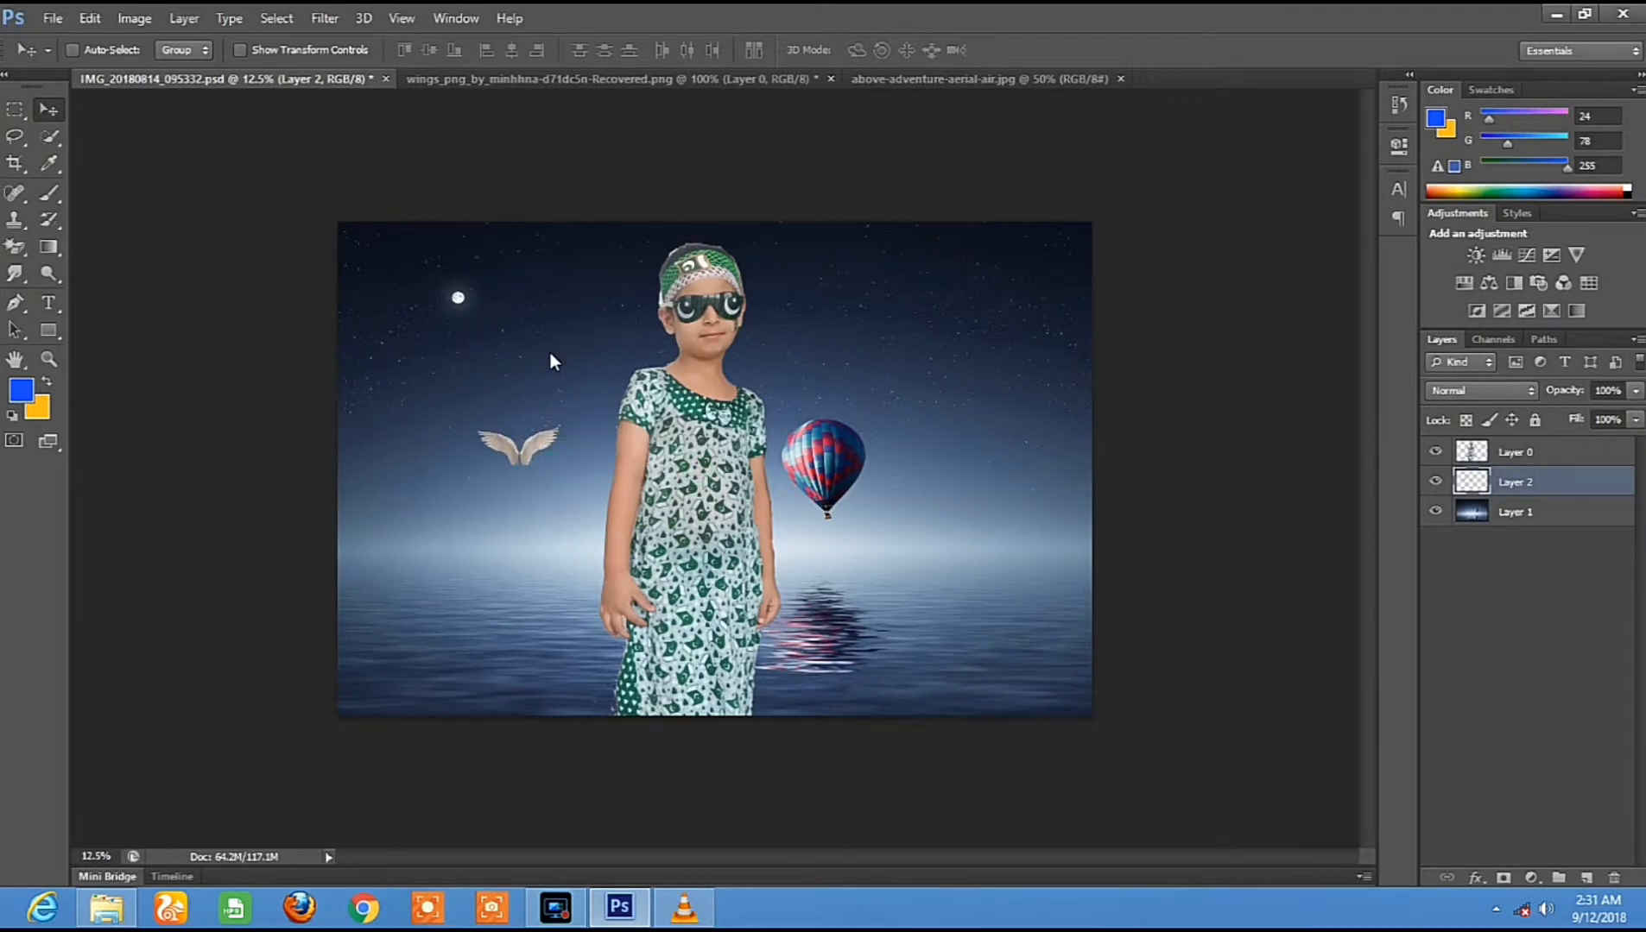
Scale the wings to about 831% width and 636% height, rotate them 1.39°, and position them behind the child's shoulders.
key("ctrl+t")
left_click_drag(587, 415, 972, 283)
left_click_drag(878, 357, 732, 453)
left_click_drag(839, 333, 895, 334)
left_click_drag(832, 393, 1001, 269)
left_click_drag(971, 360, 947, 369)
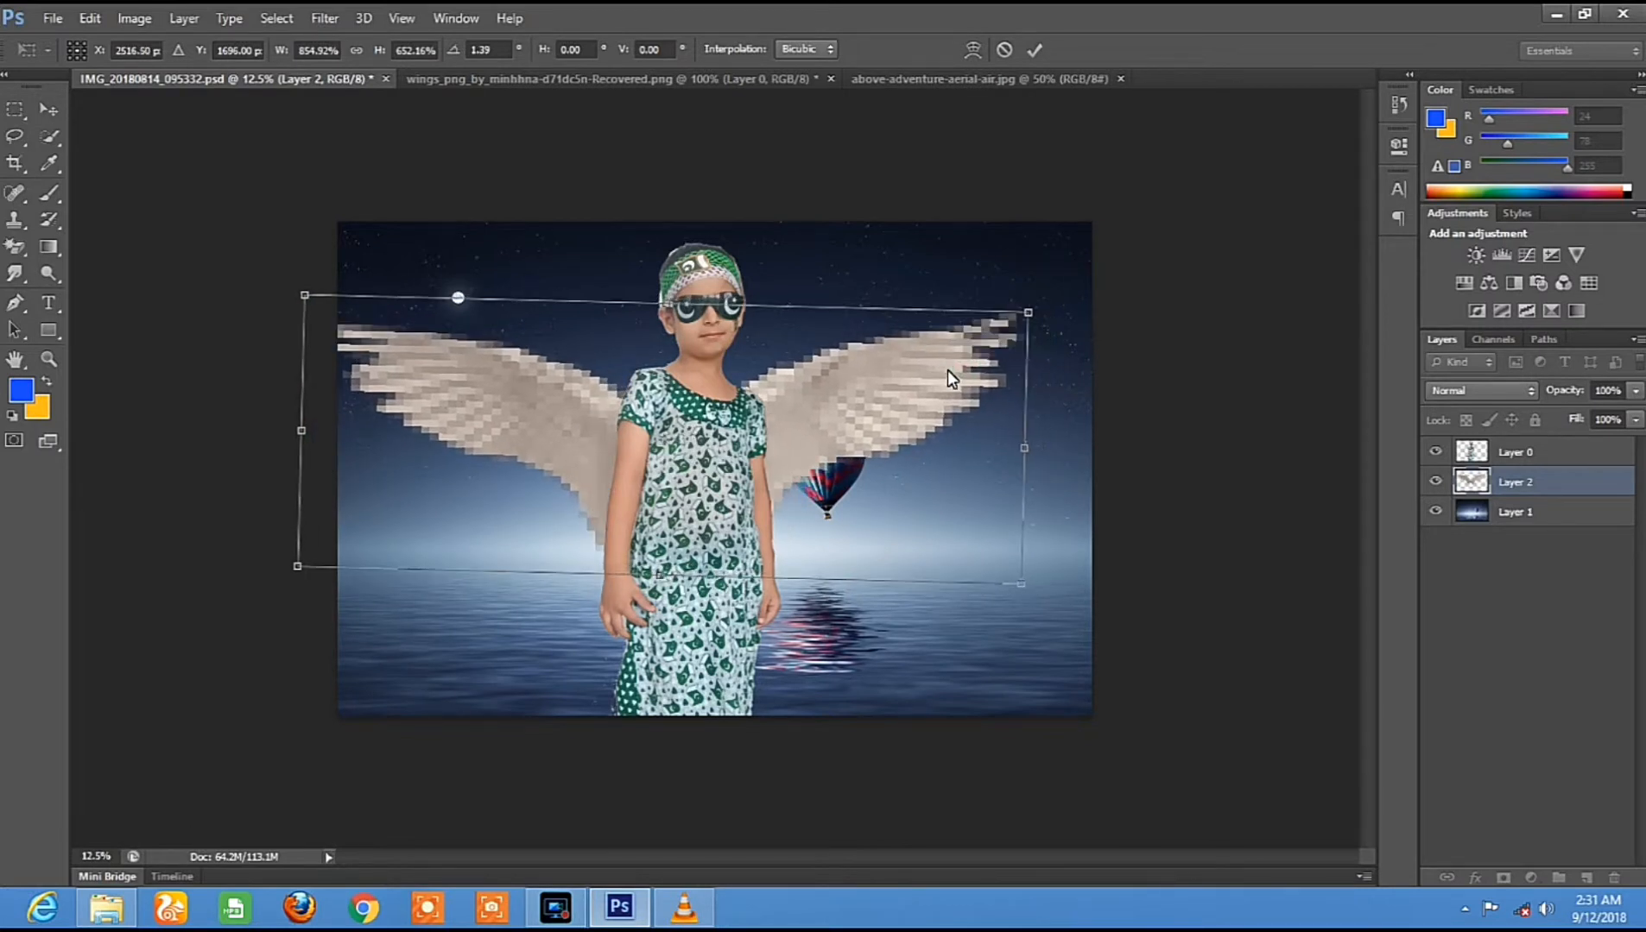
left_click_drag(1027, 314, 1008, 324)
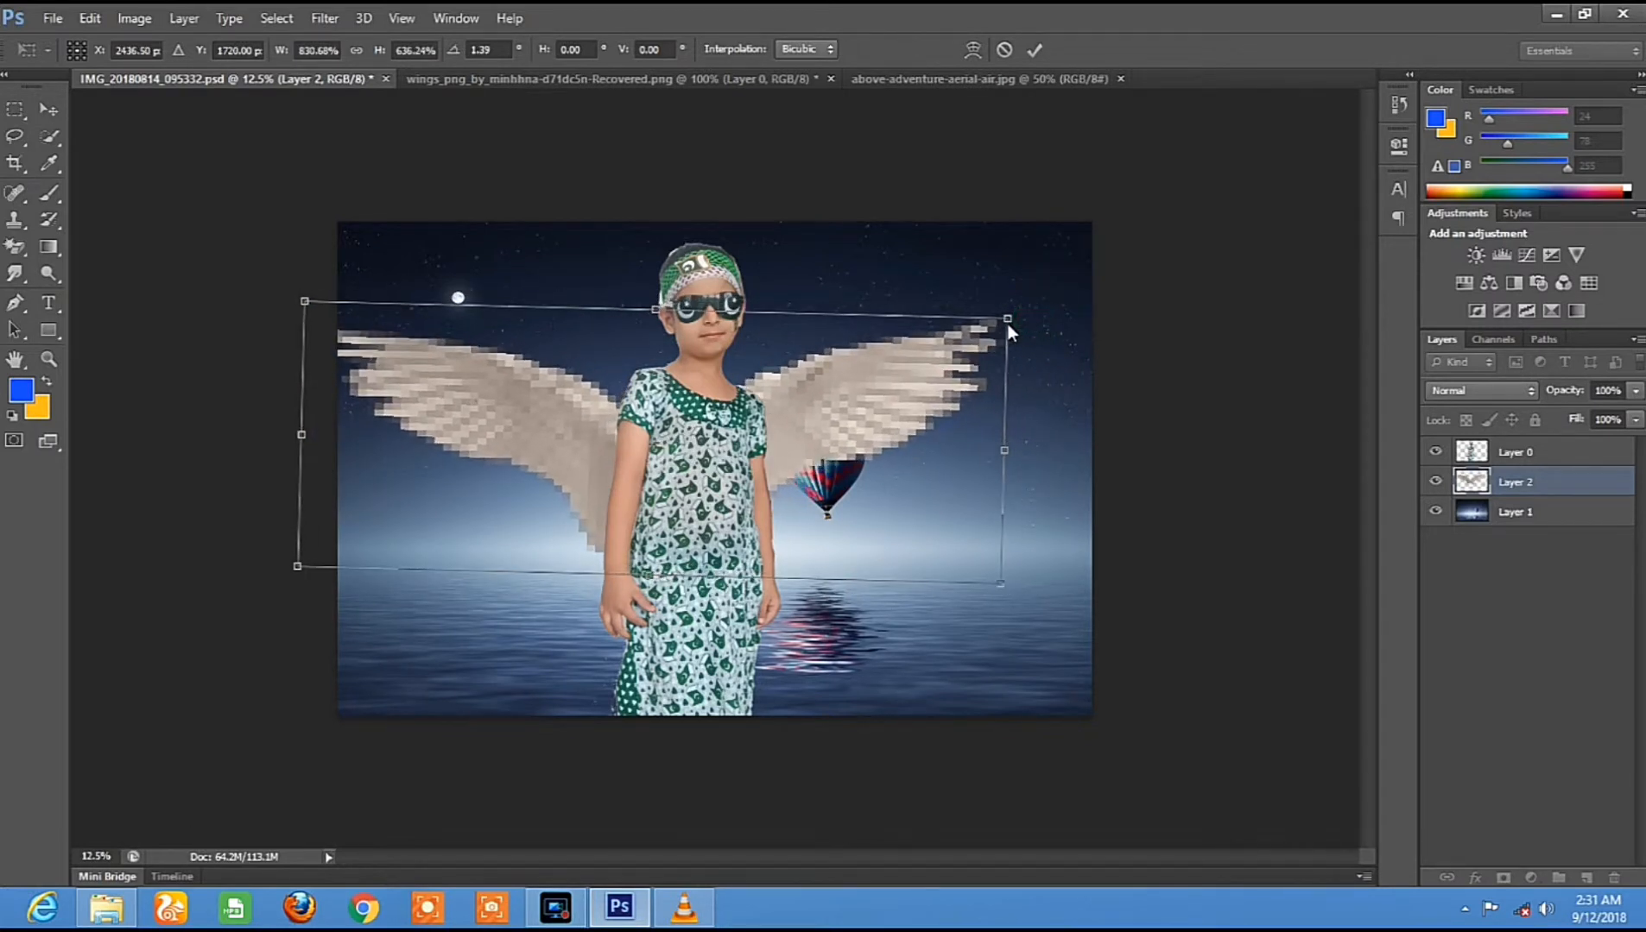
key("Return")
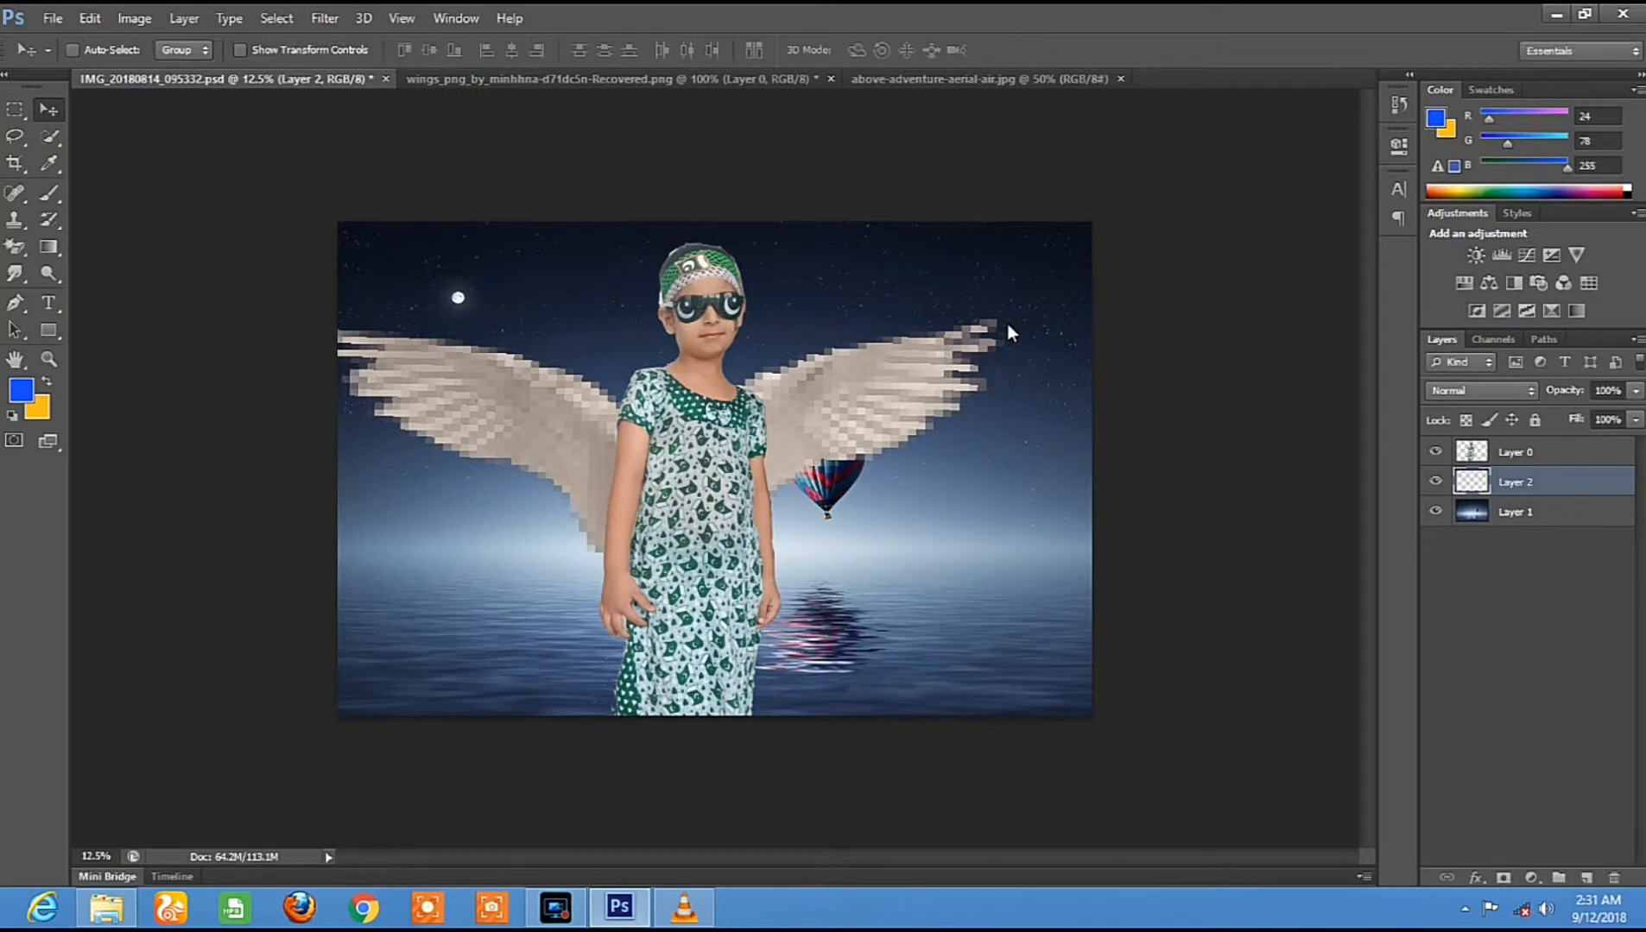
left_click_drag(827, 411, 855, 422)
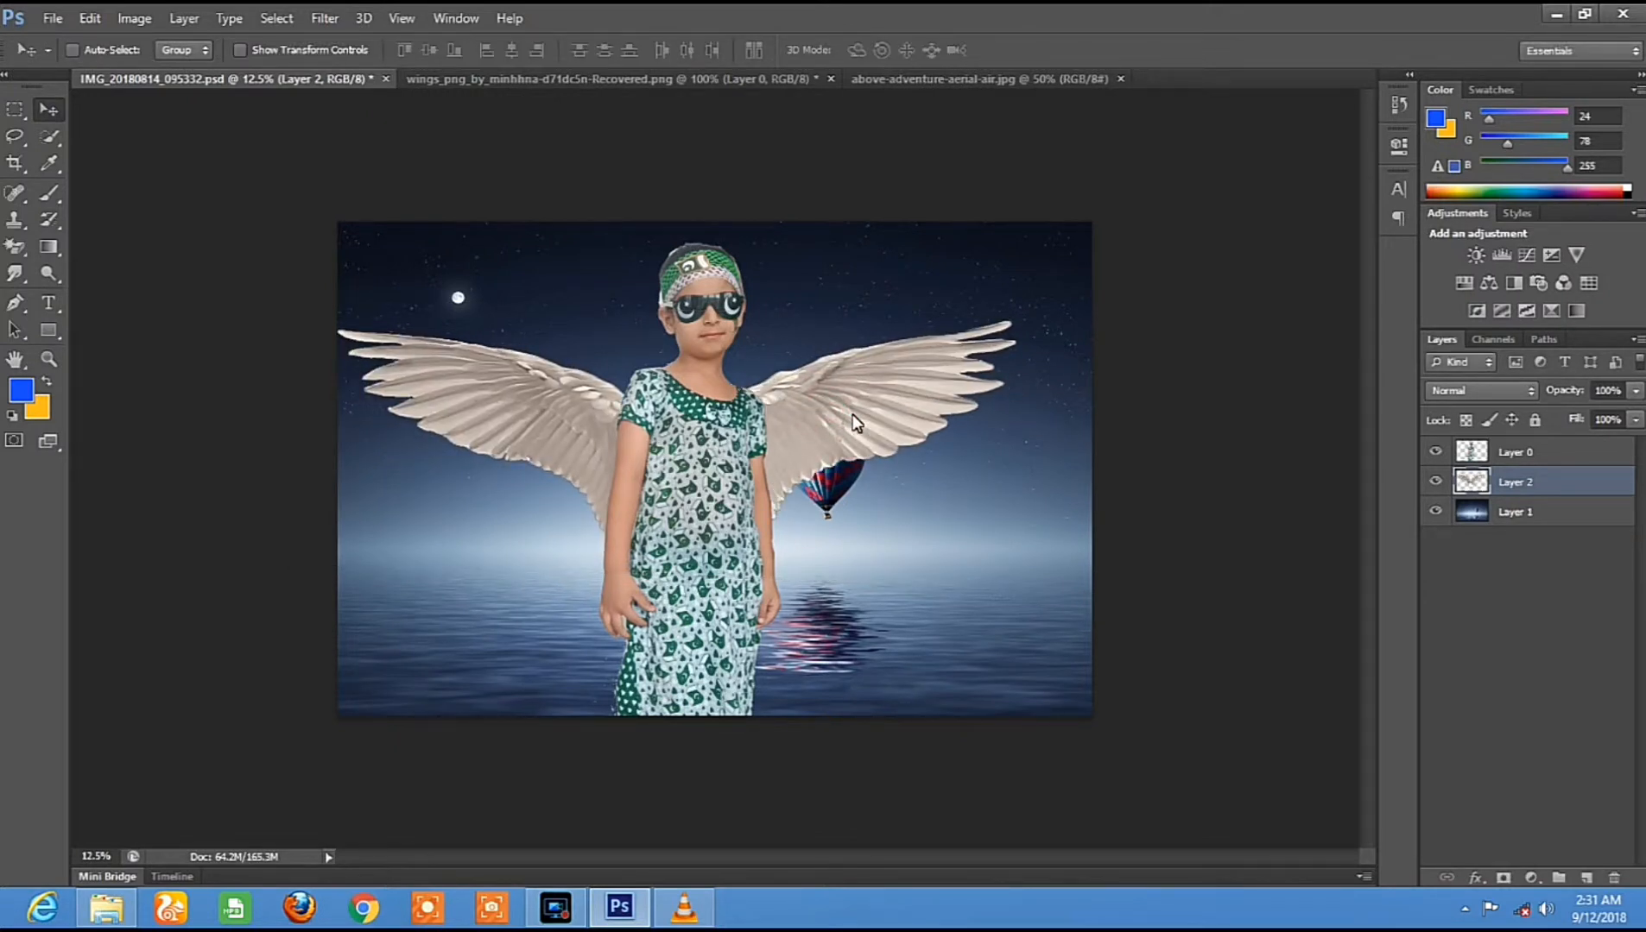
Enlarge the balloon background layer to about 105.56% width and 113.72% height, extending it beyond the canvas's upper and right edges.
left_click(849, 509, "ctrl")
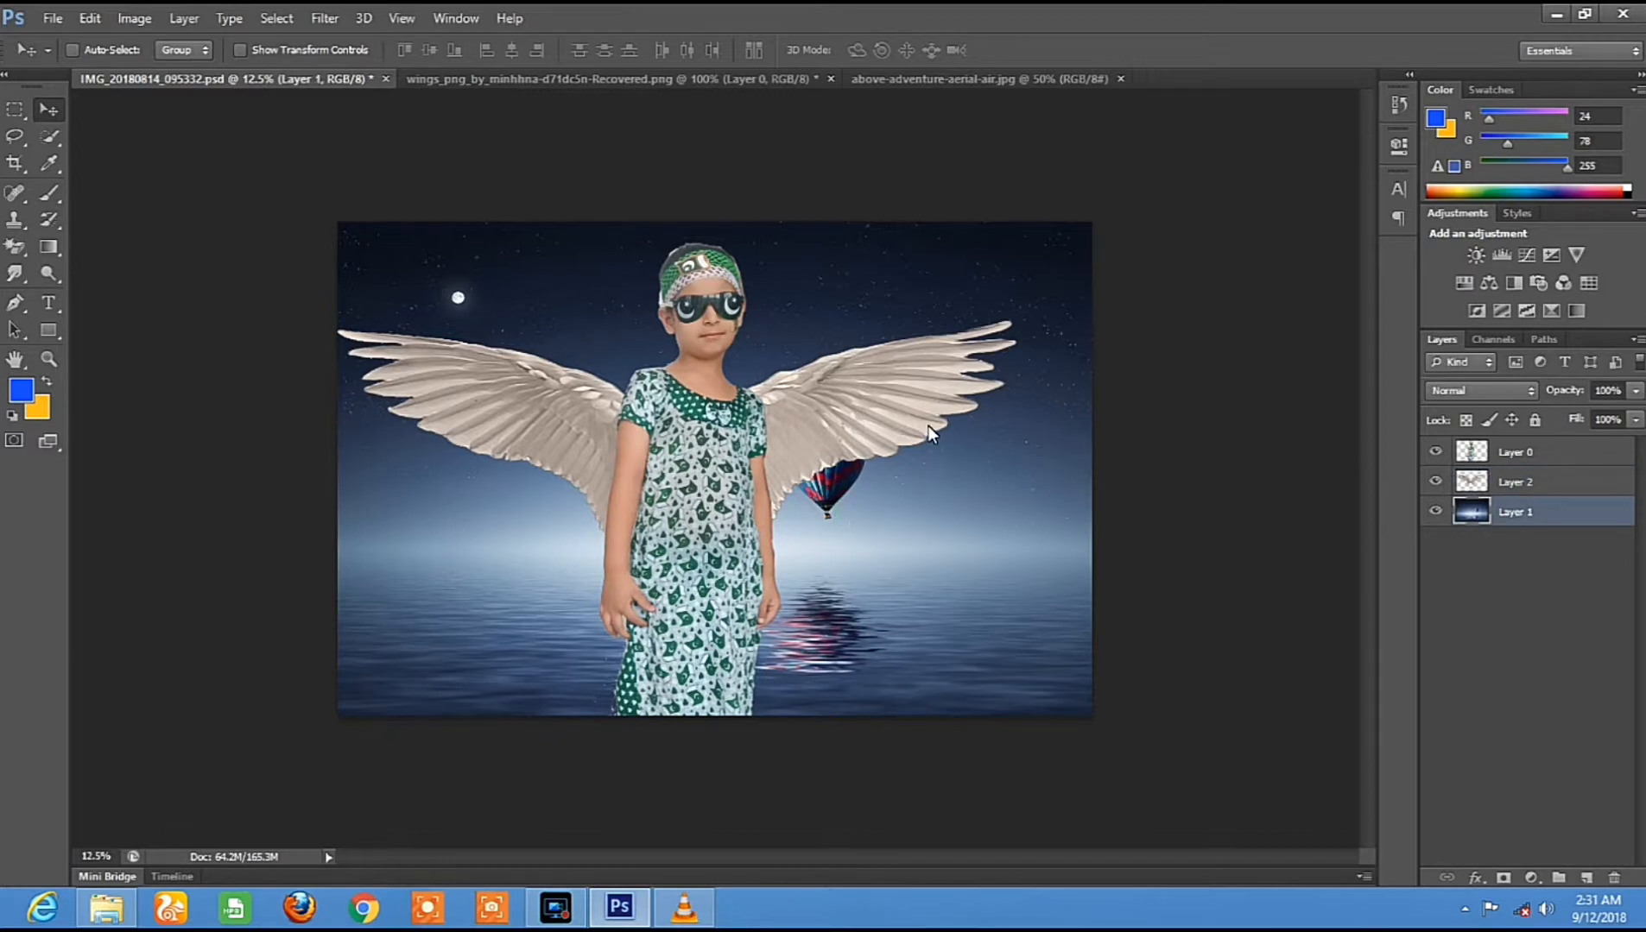
key("ctrl+t")
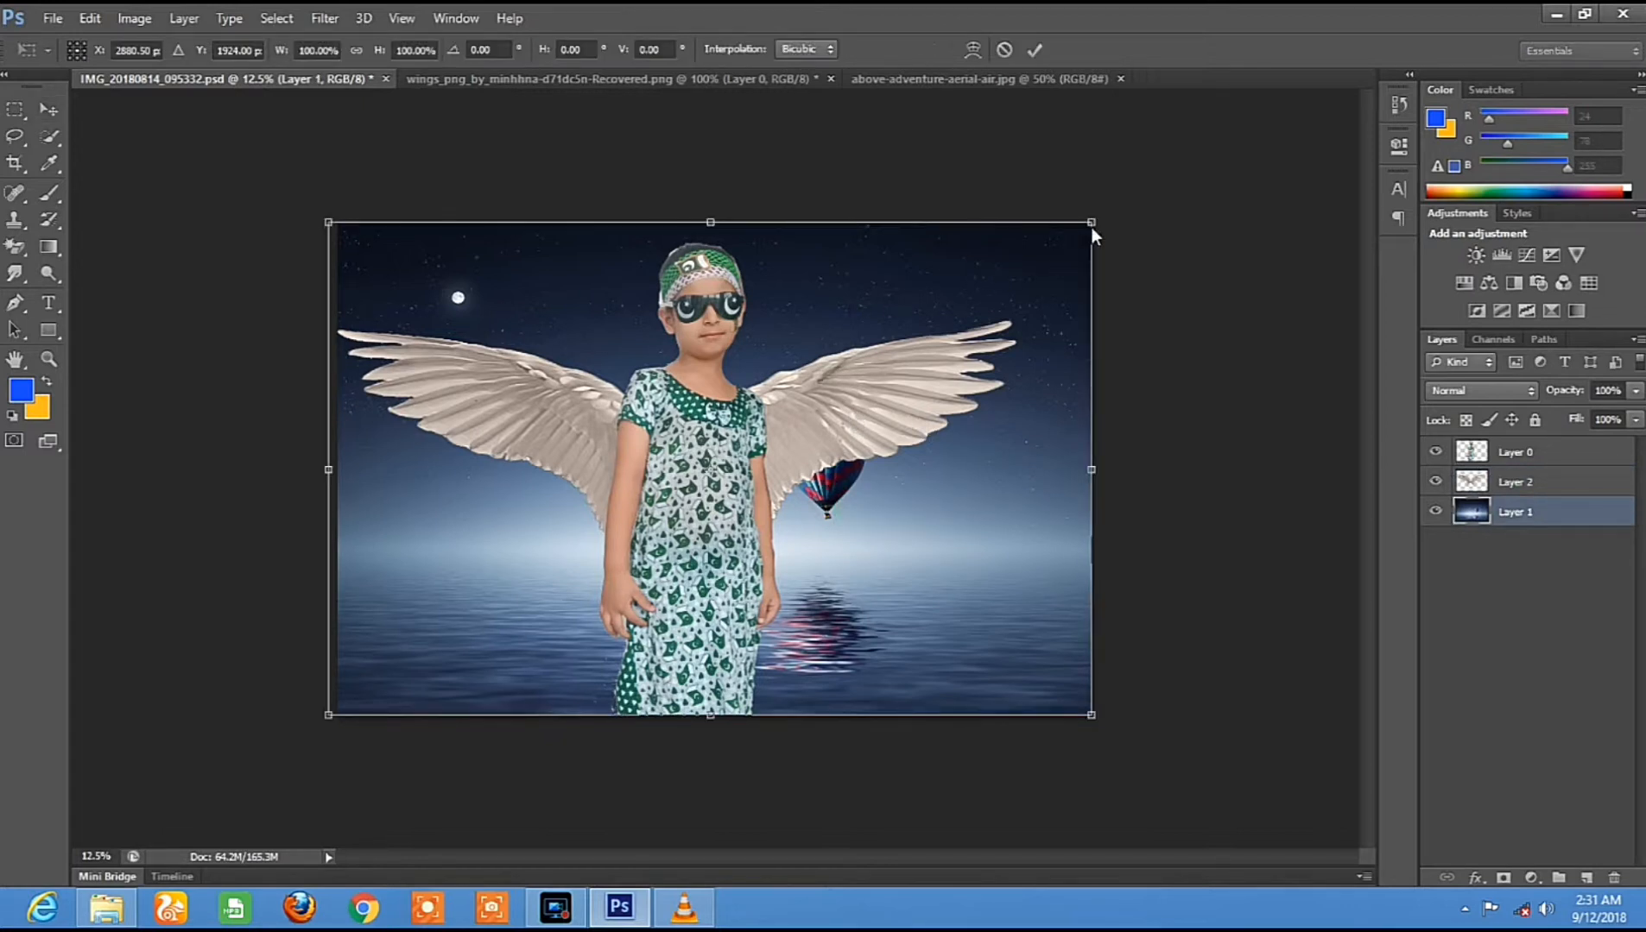
left_click_drag(1093, 222, 1137, 157)
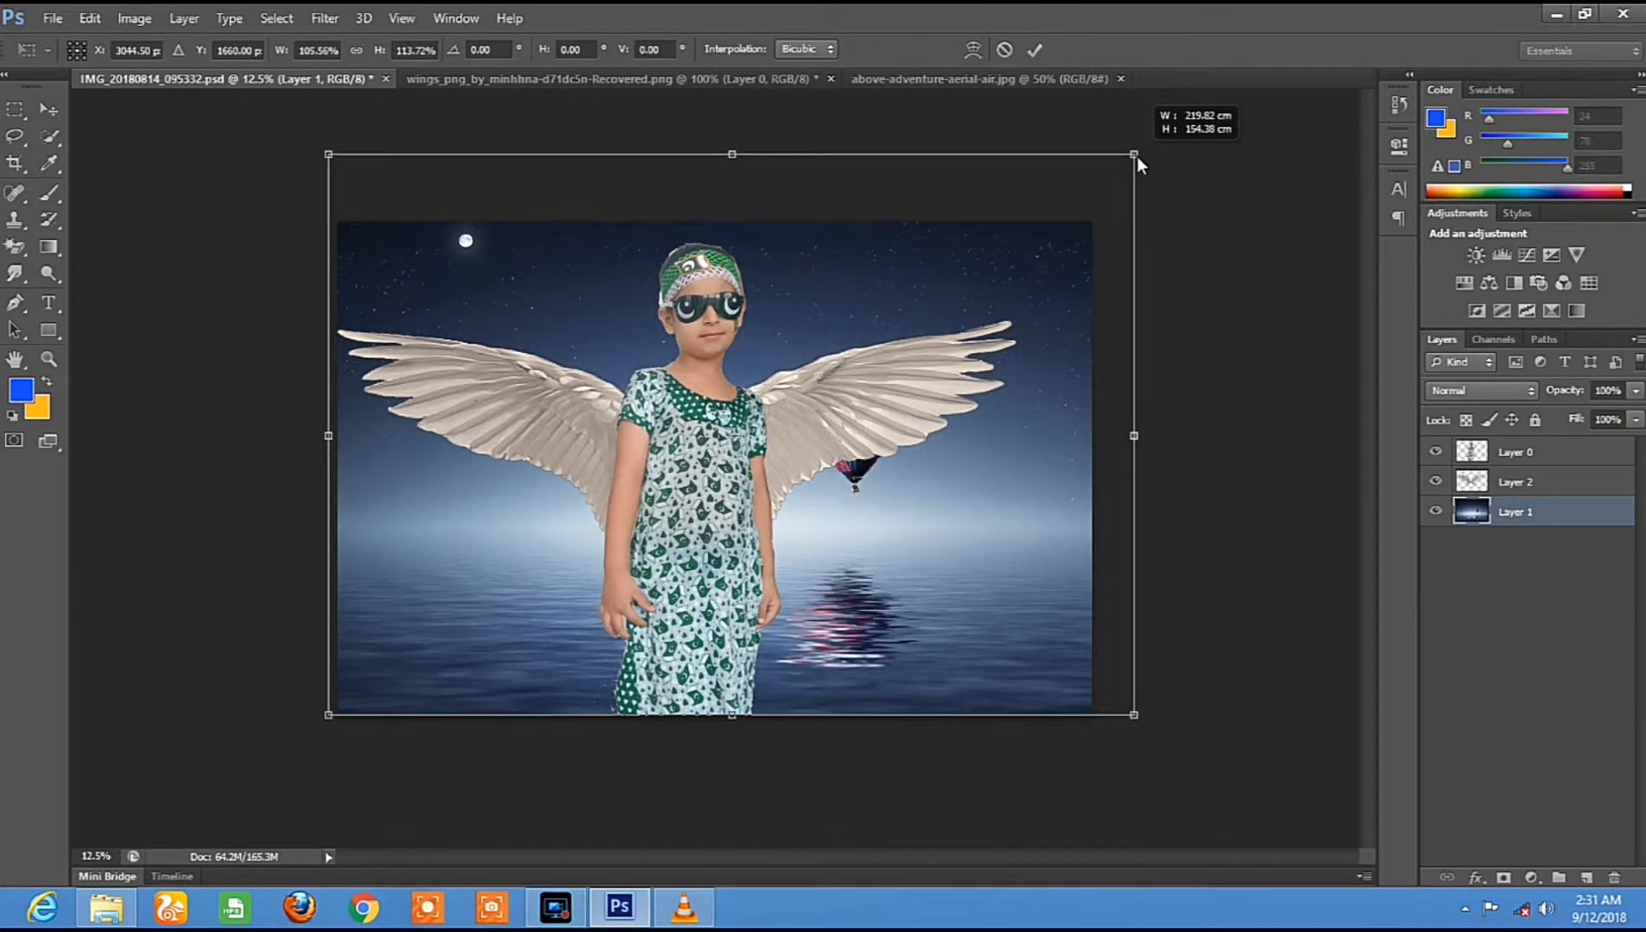
key("Return")
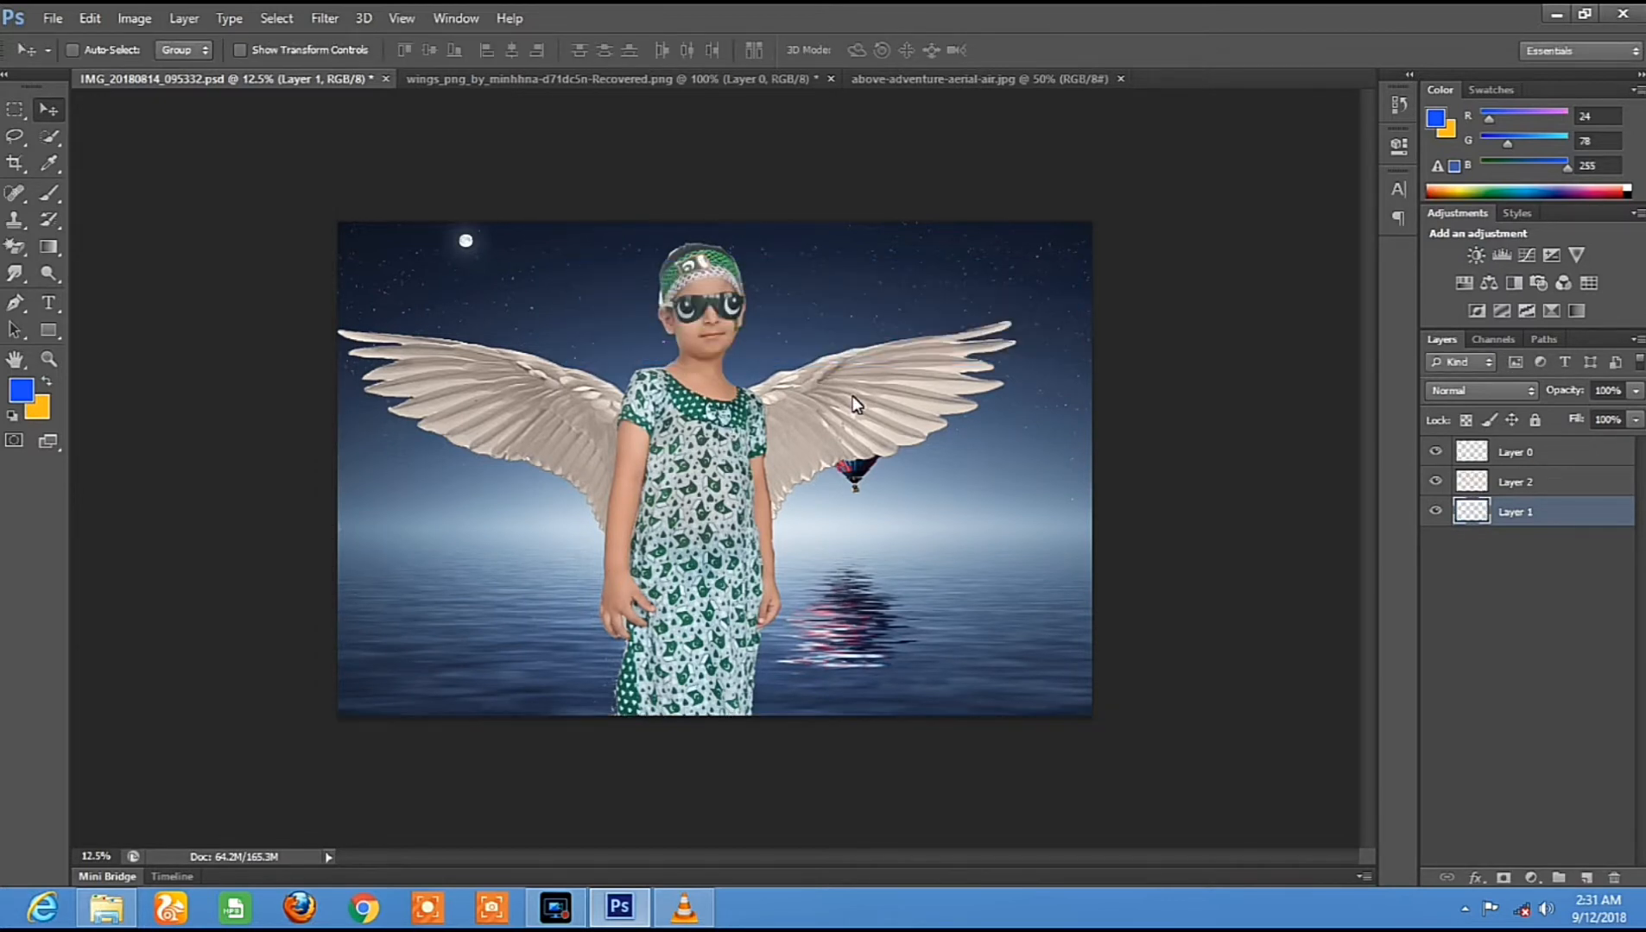
Darken the inner parts of the wings beside the child's arms with the Burn tool, using brush sizes of 187 px and 339 px.
right_click(481, 407)
left_click(498, 416)
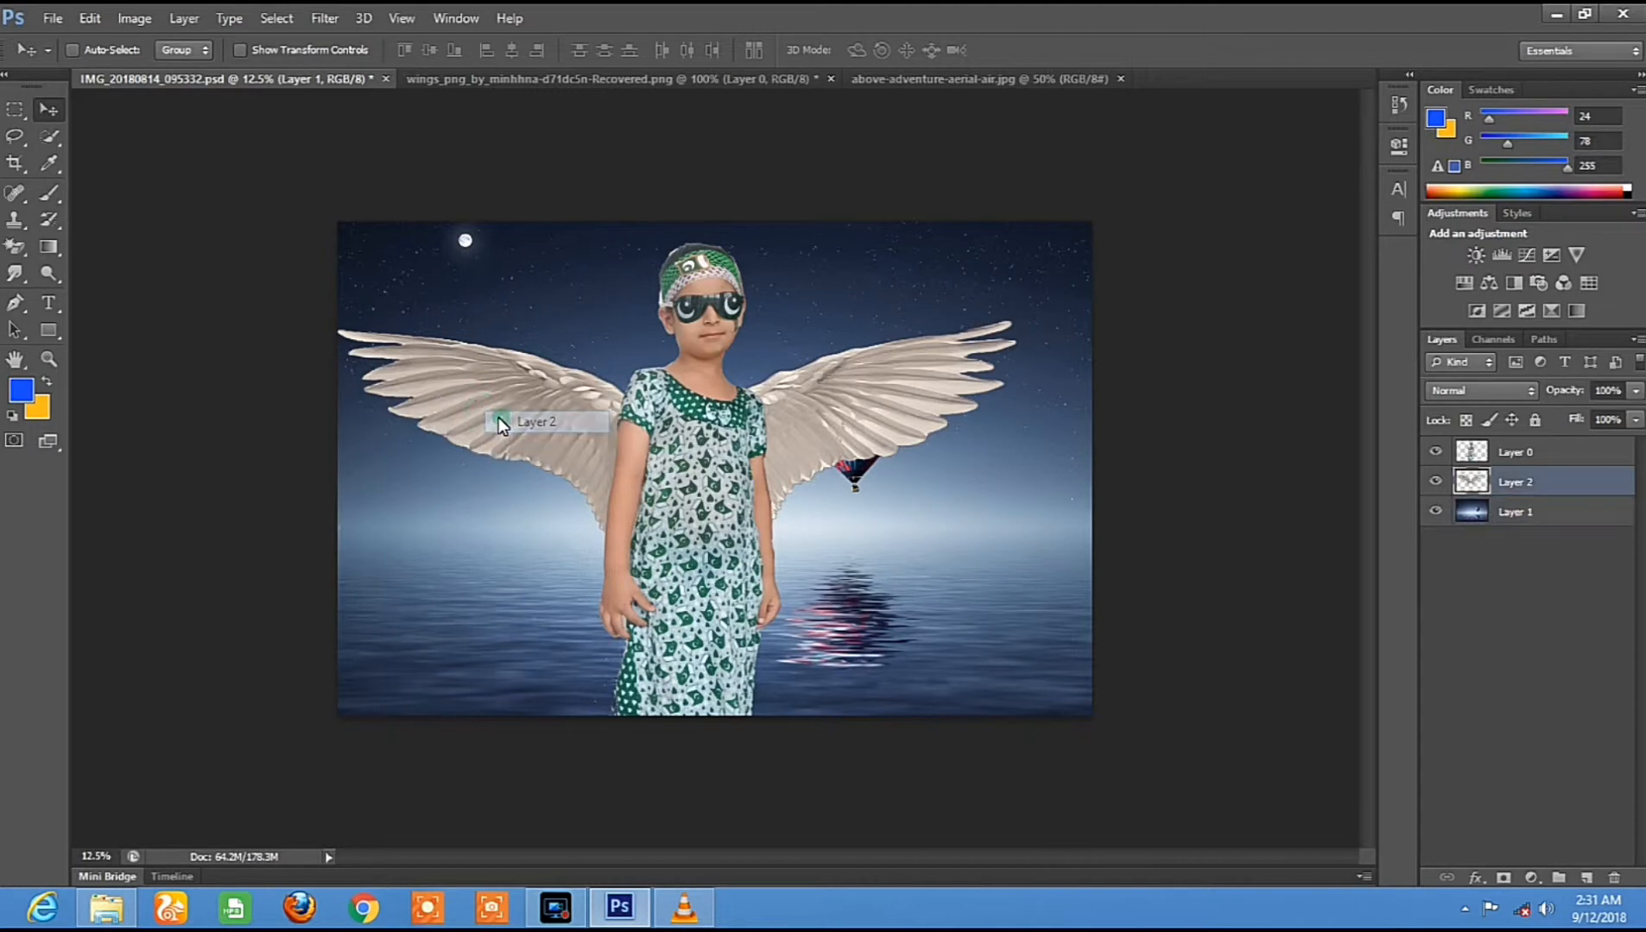
left_click(46, 270)
left_click(76, 294)
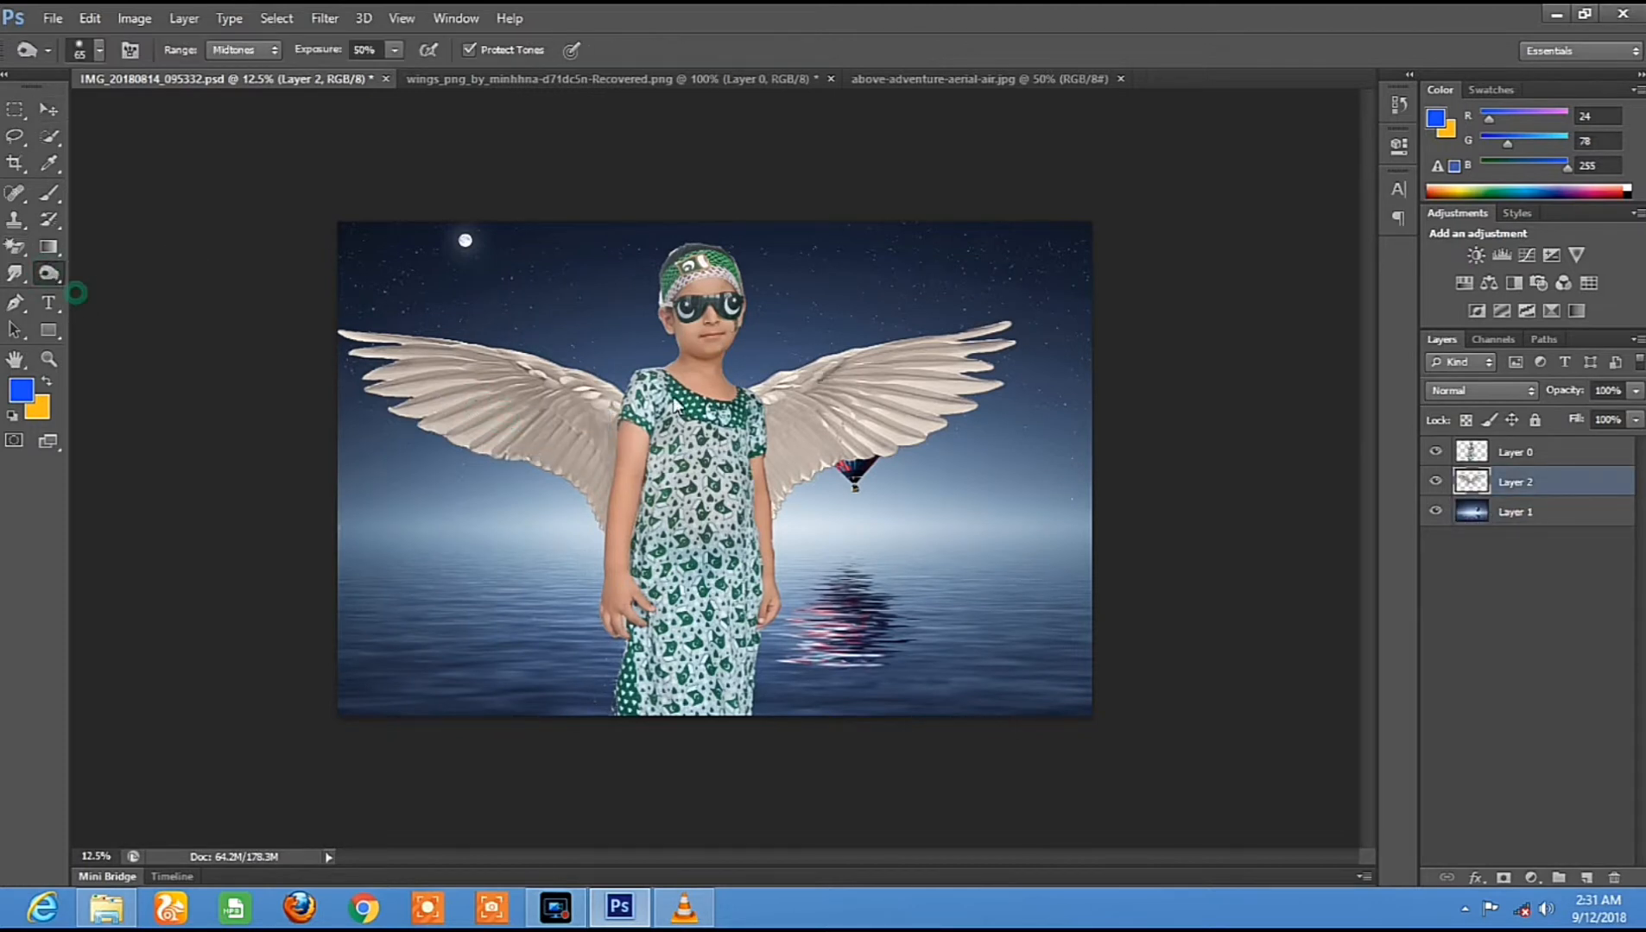
right_click(611, 431)
left_click_drag(718, 475, 779, 474)
left_click(608, 429)
left_click_drag(616, 401, 602, 524)
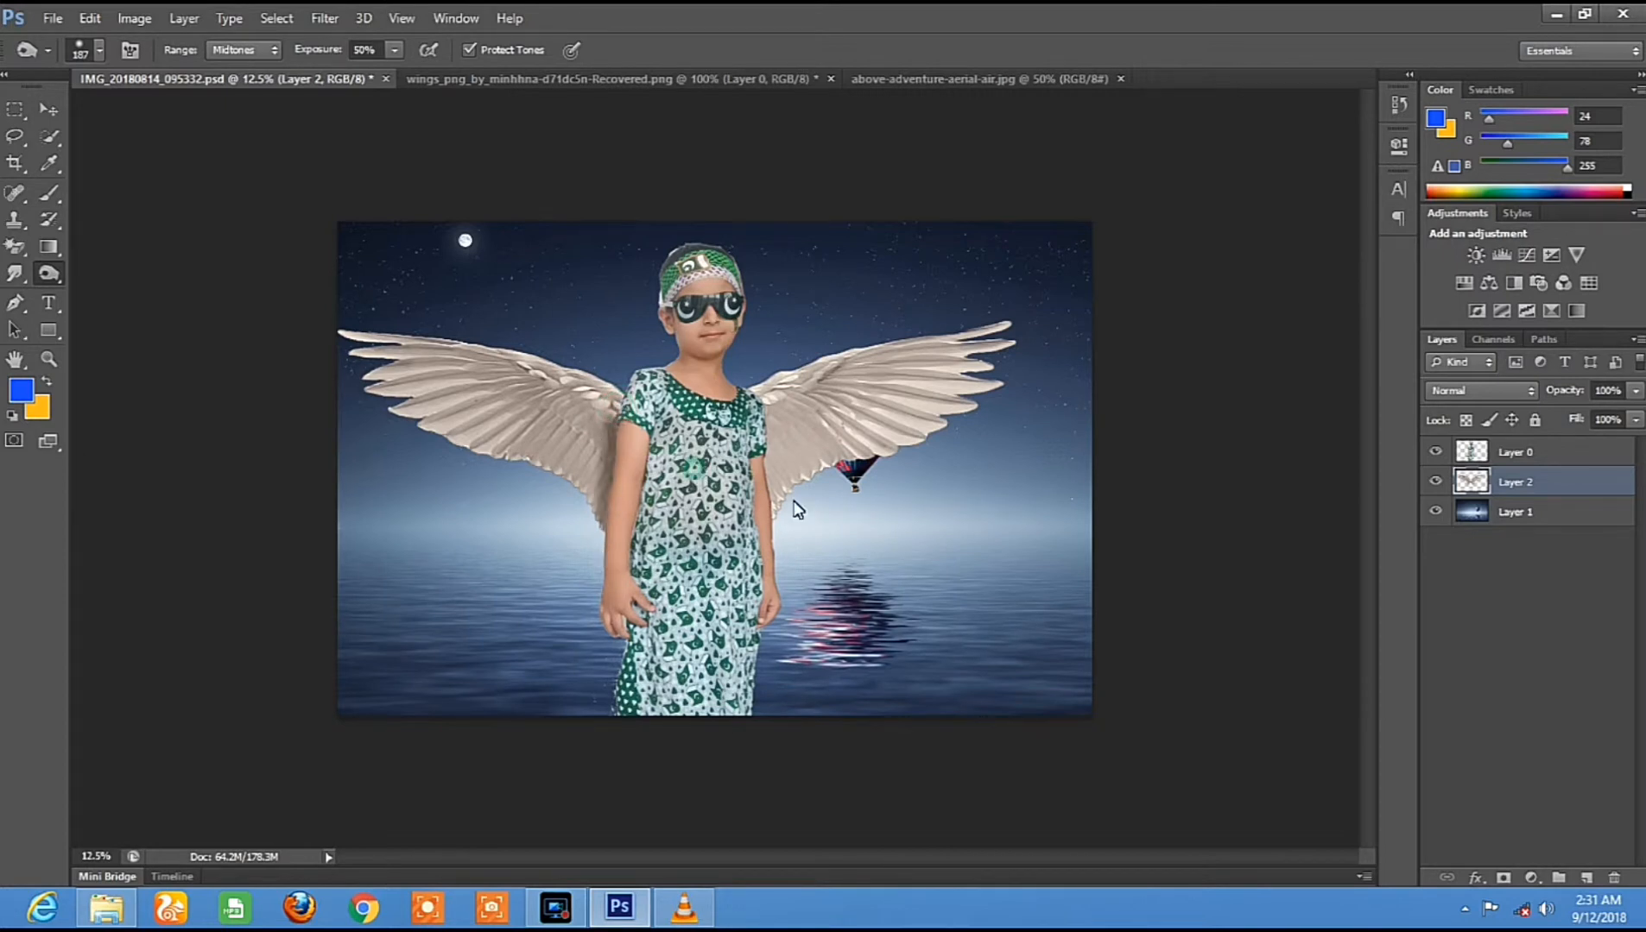
right_click(845, 515)
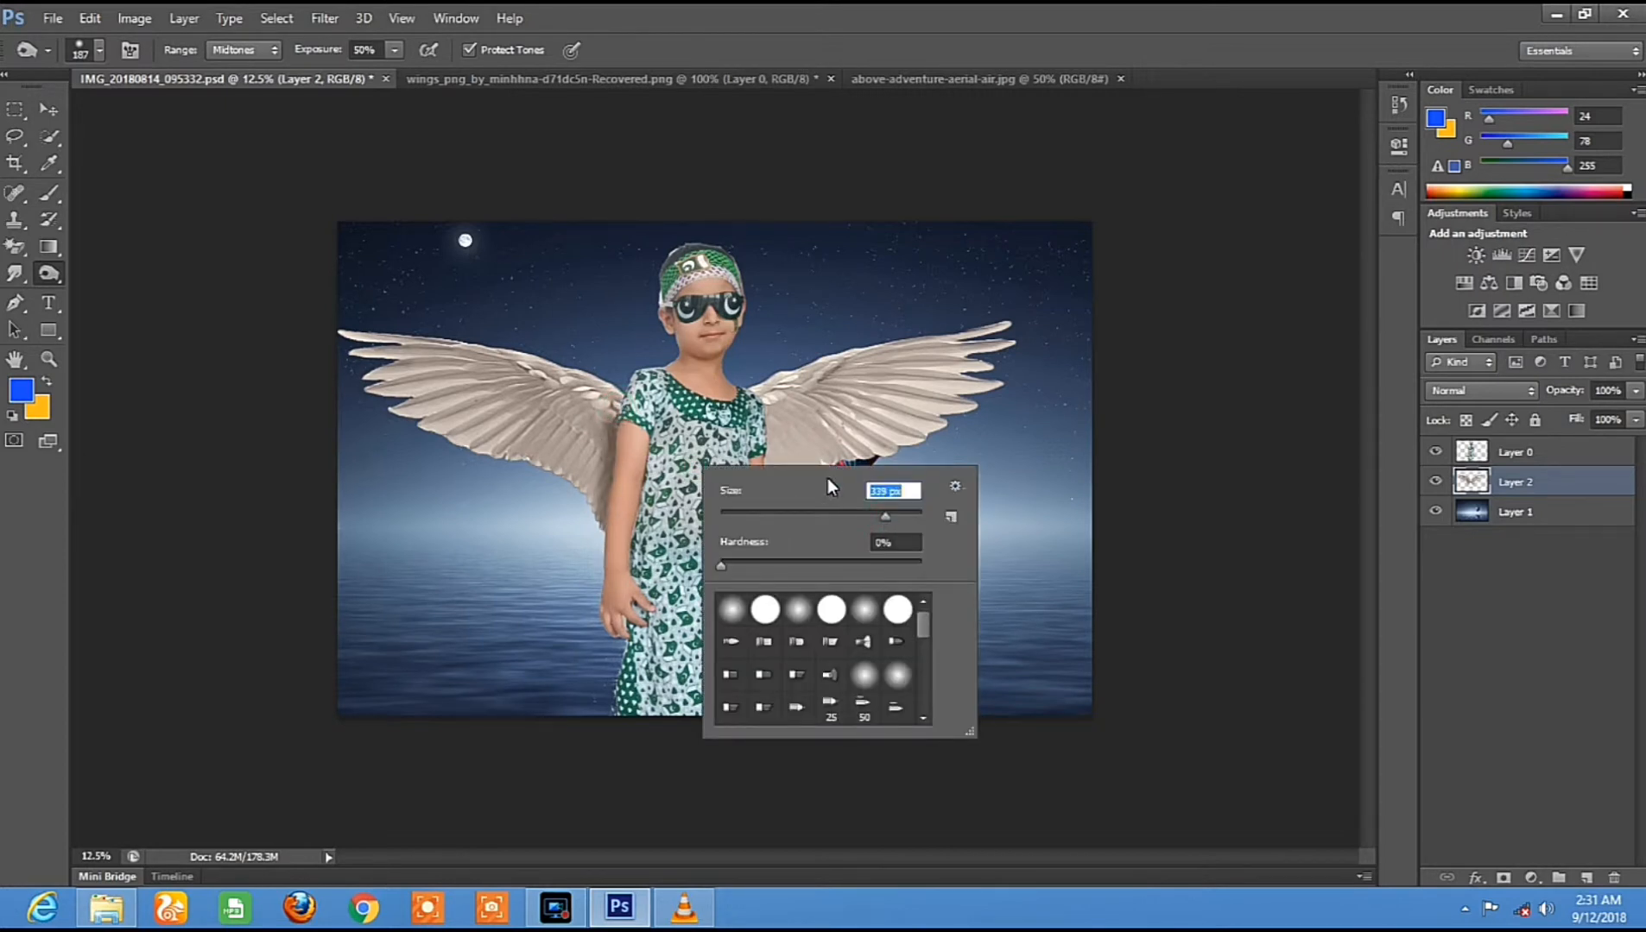
left_click(768, 401)
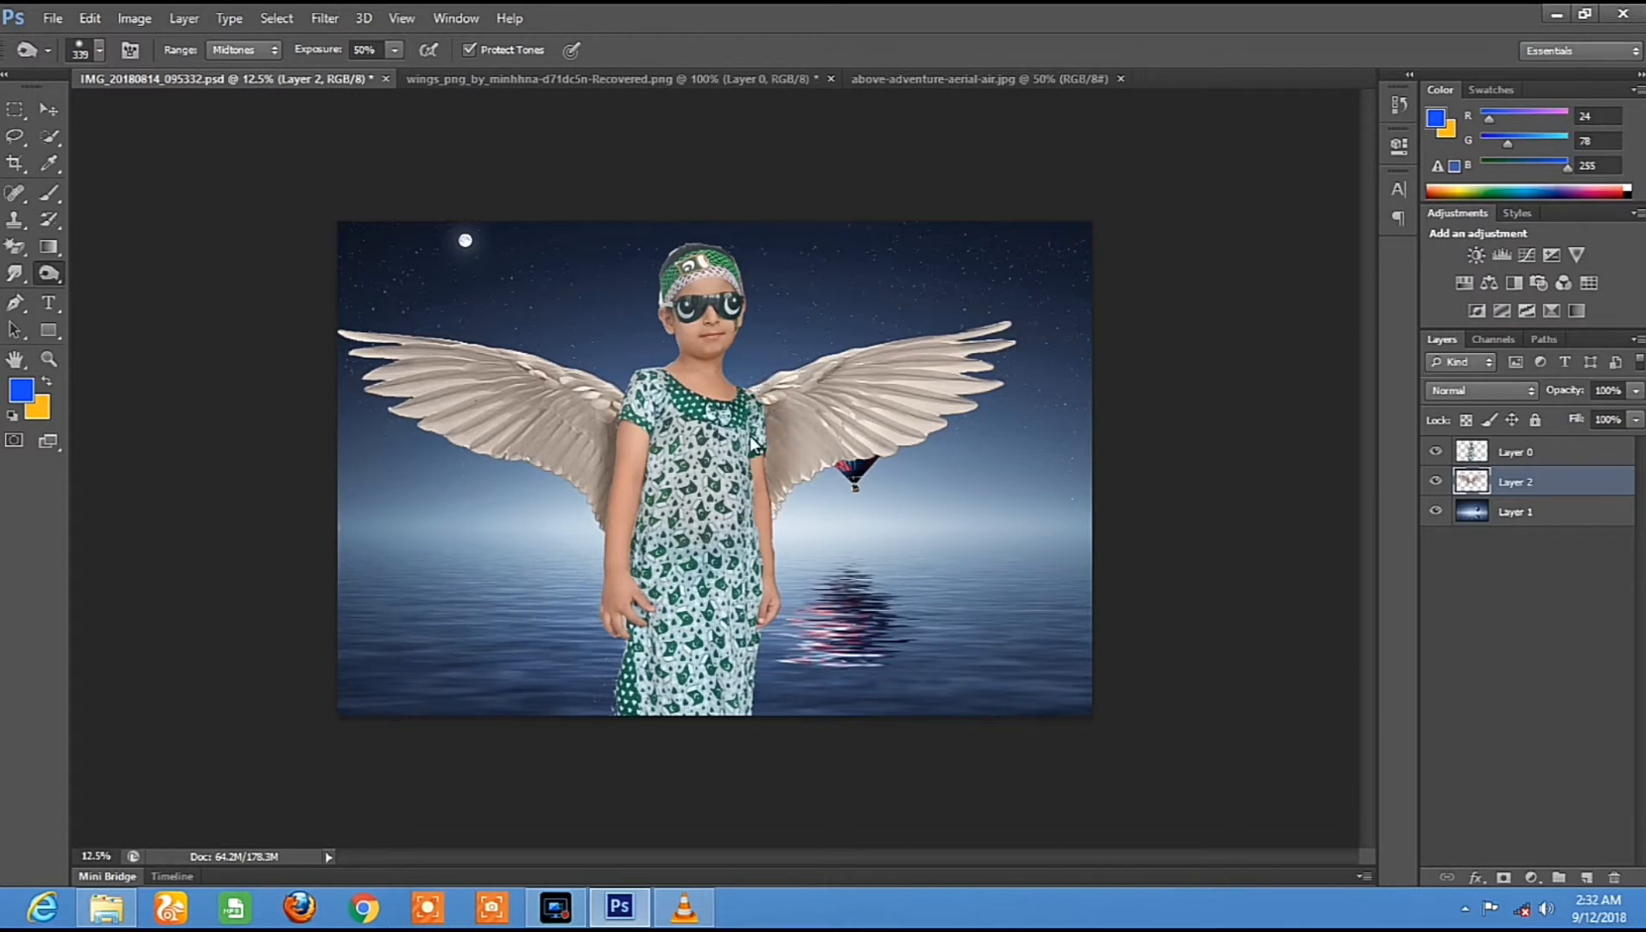
Burn the feathers of both wings with the 339 px brush and brighten the wings layer with Curves, mapping input 113 to output 143.
mouse_move(462, 353)
left_mouse_down()
mouse_move(405, 336)
mouse_move(480, 439)
left_mouse_up()
mouse_move(845, 370)
left_mouse_down()
mouse_move(961, 413)
mouse_move(918, 444)
mouse_move(802, 474)
left_mouse_up()
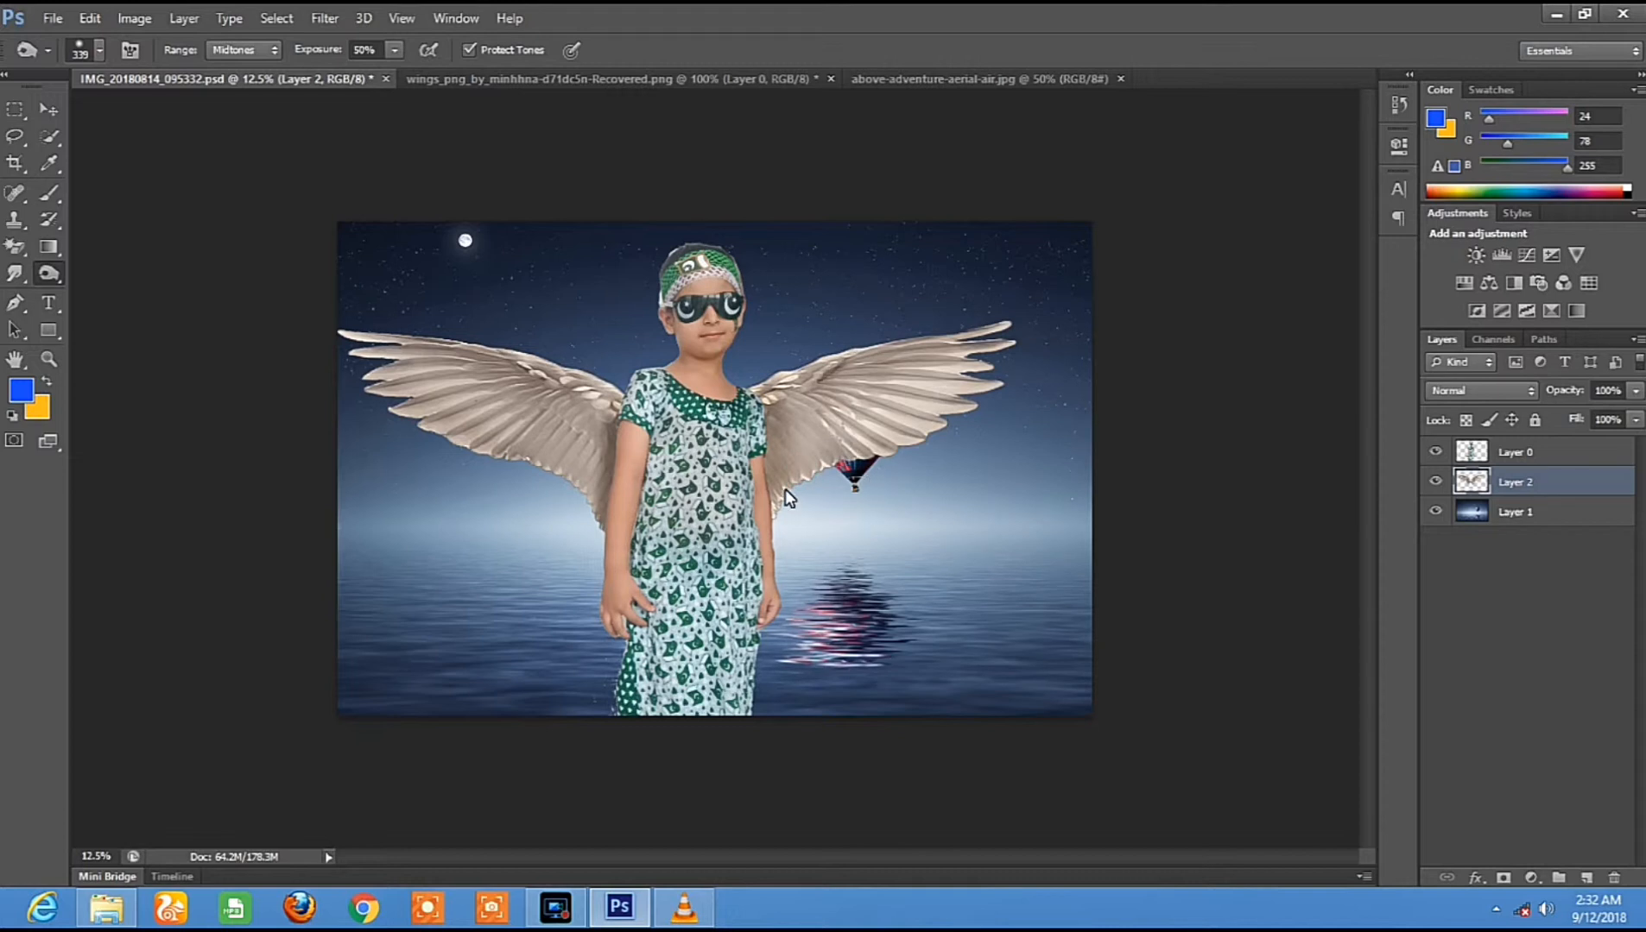
left_click(49, 110)
right_click(805, 399)
left_click(837, 413)
key("ctrl+m")
left_click_drag(1285, 325, 1282, 311)
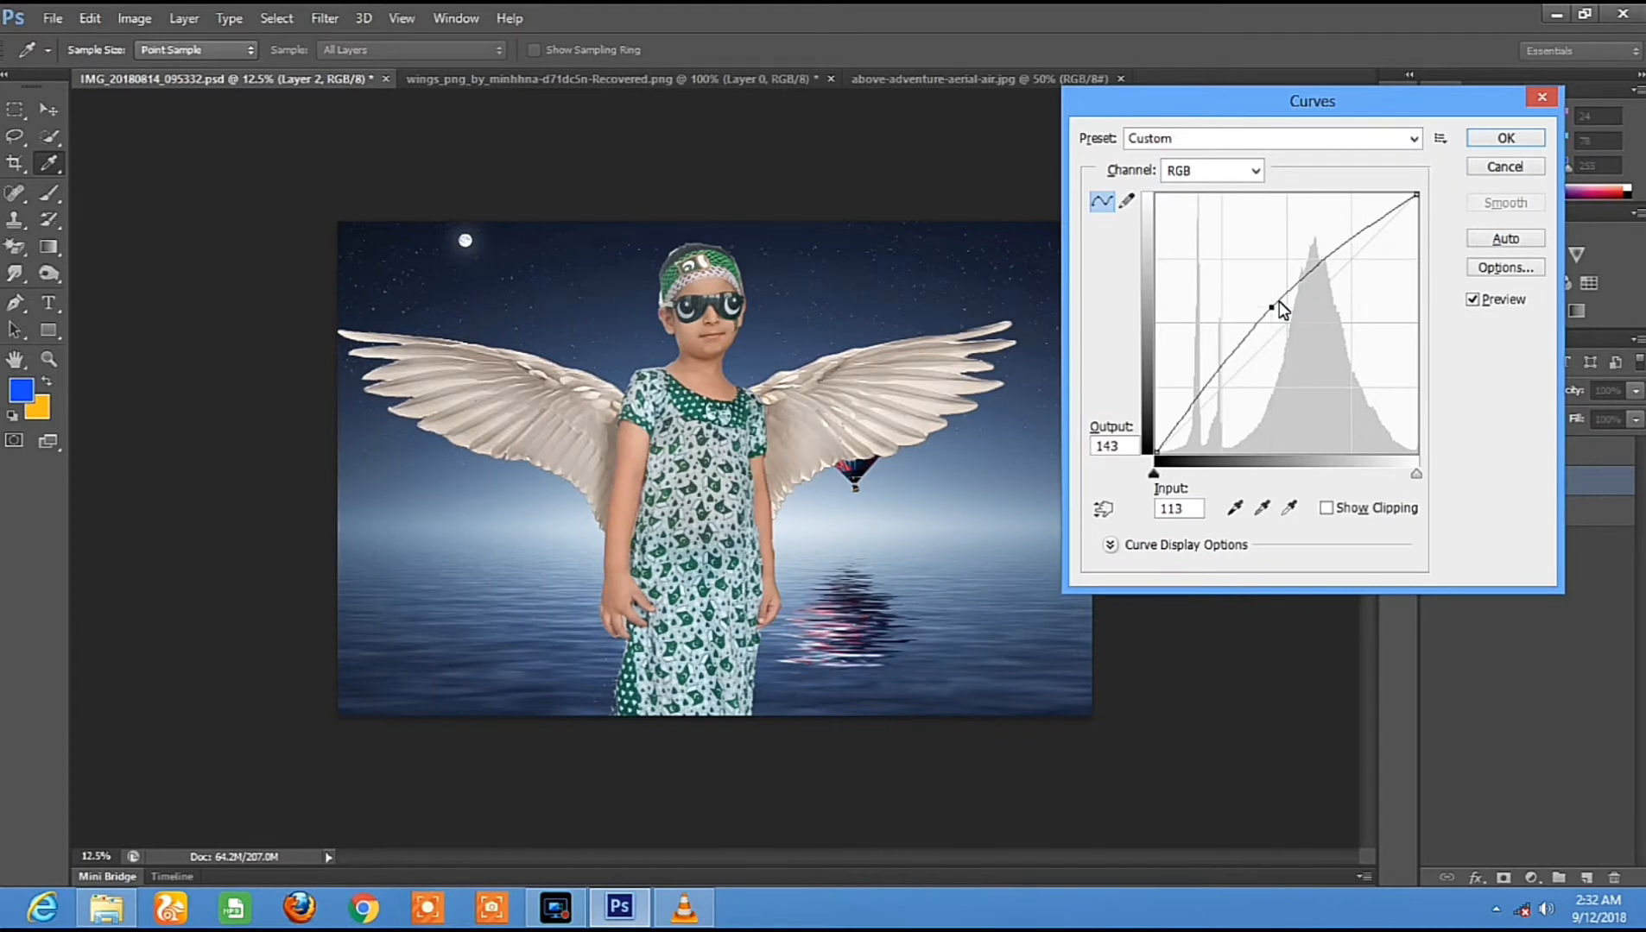
left_click(1505, 138)
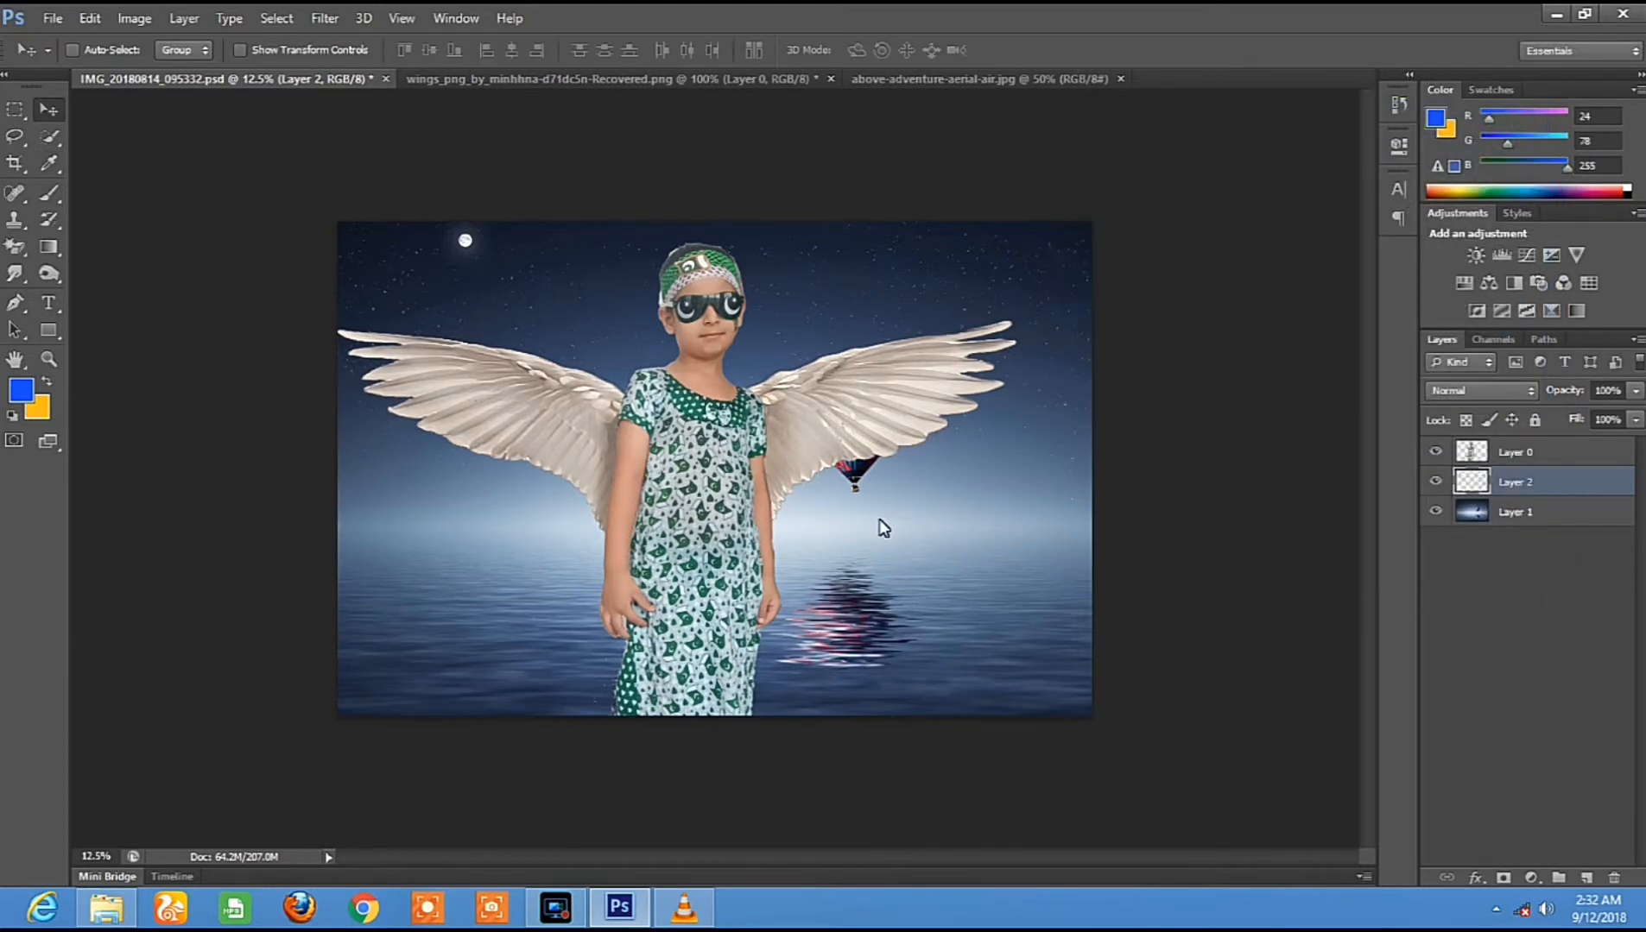
Paint over the hot-air balloon on the background layer with the content-aware Spot Healing Brush at about 98 px.
right_click(820, 530)
left_click(854, 545)
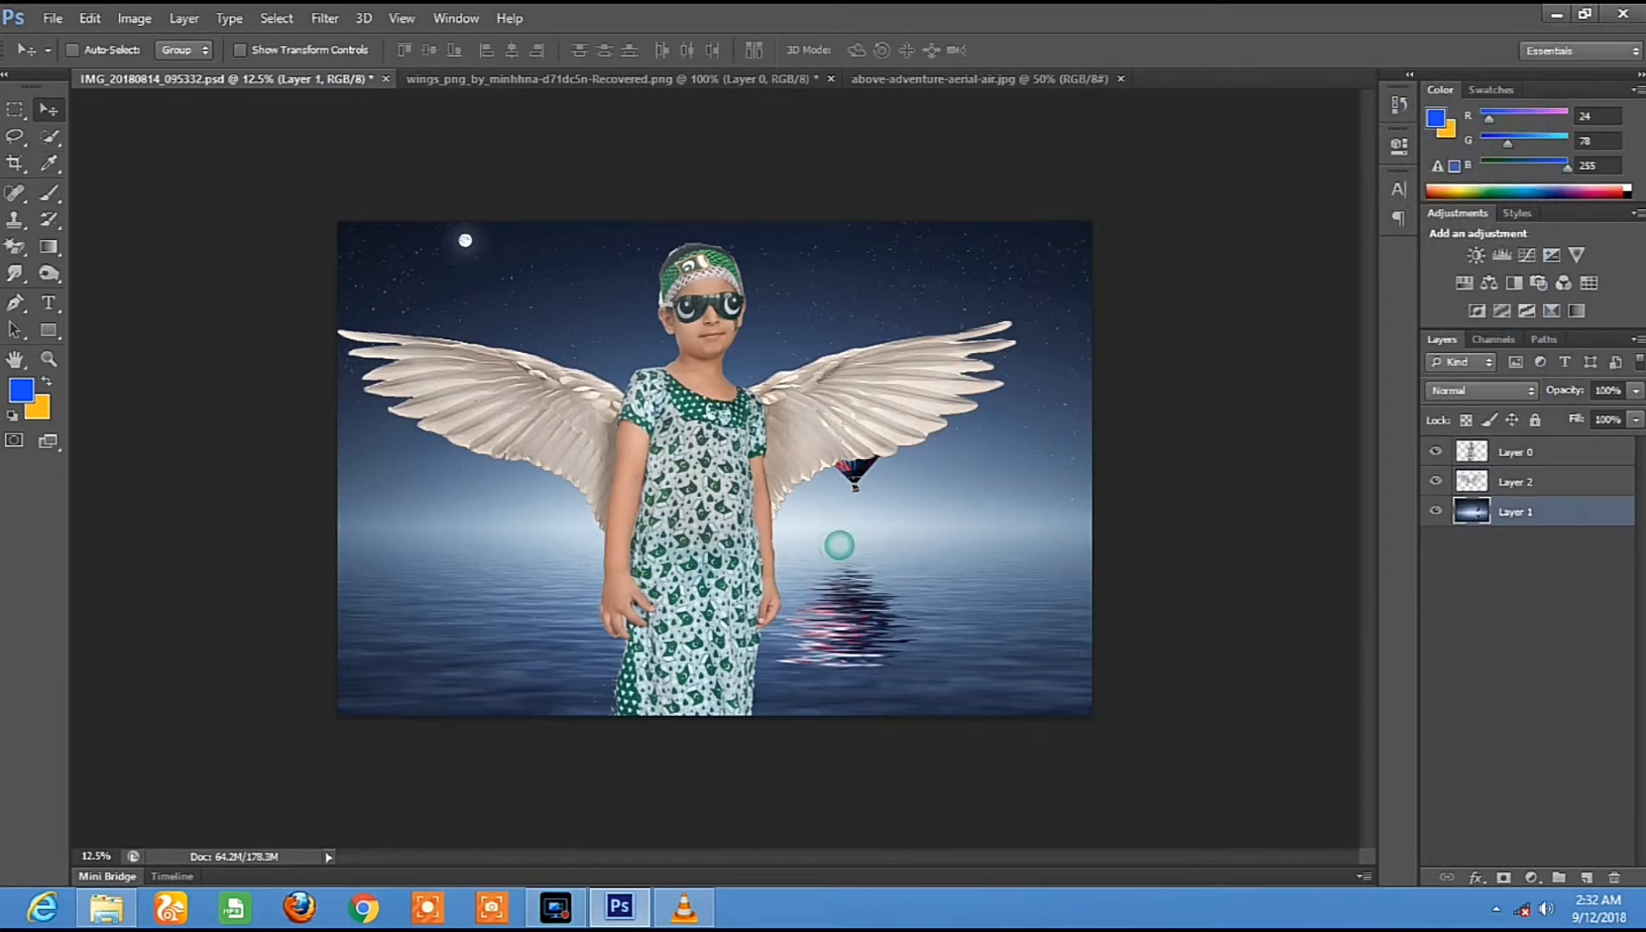
left_click(24, 199)
left_click(104, 188)
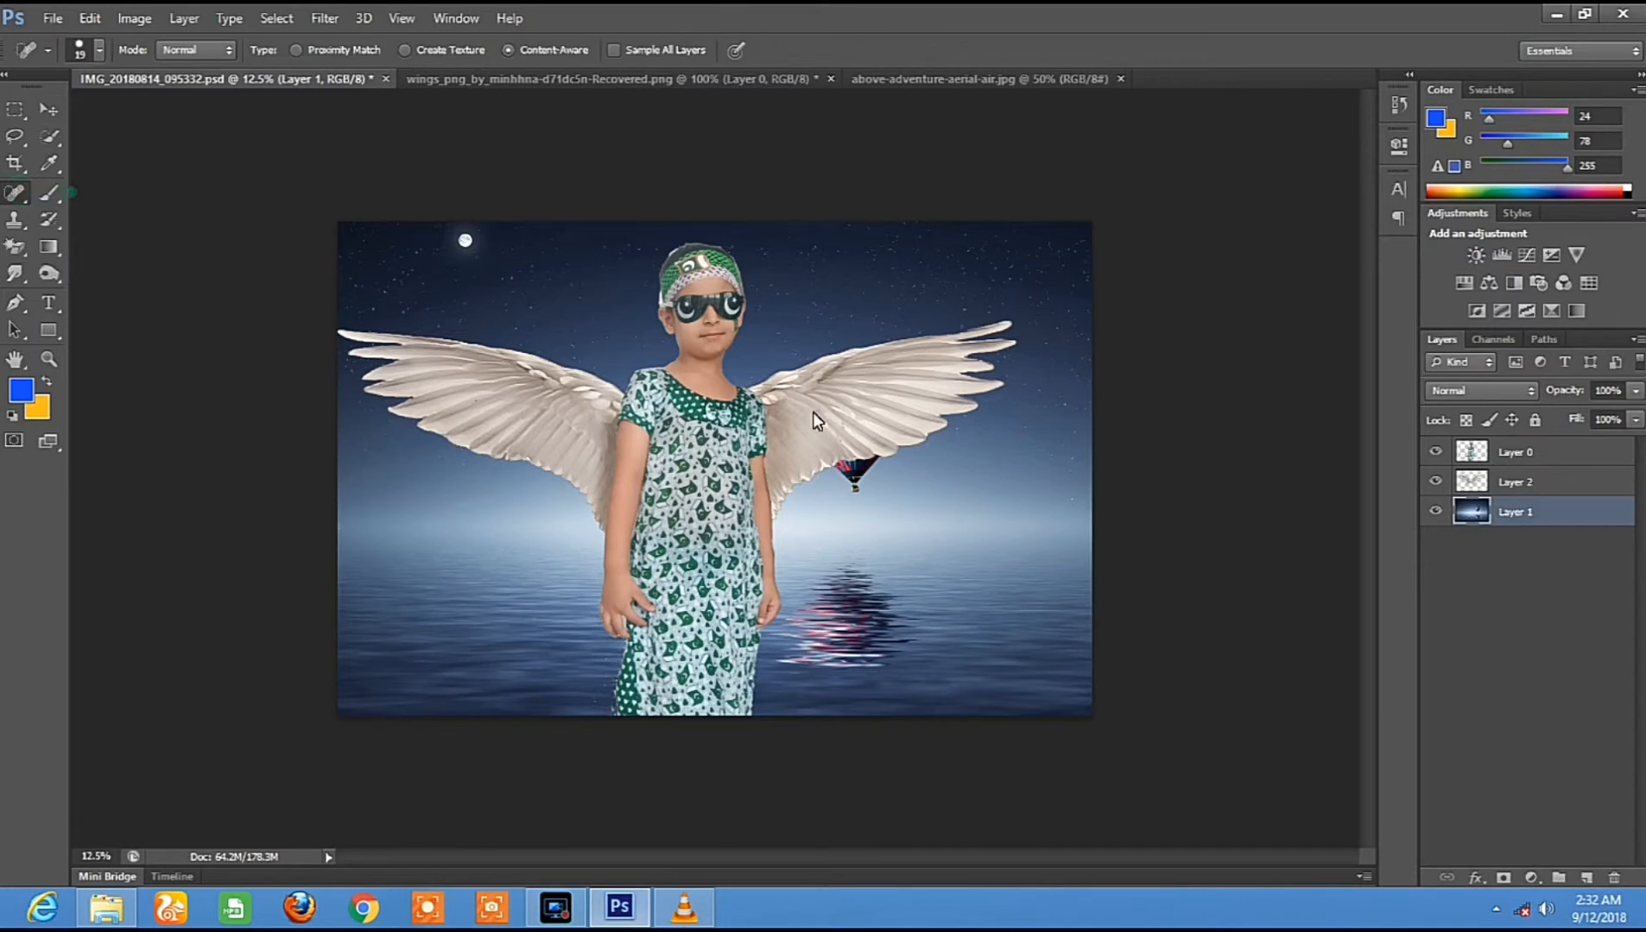
right_click(928, 528)
left_click_drag(914, 532, 968, 532)
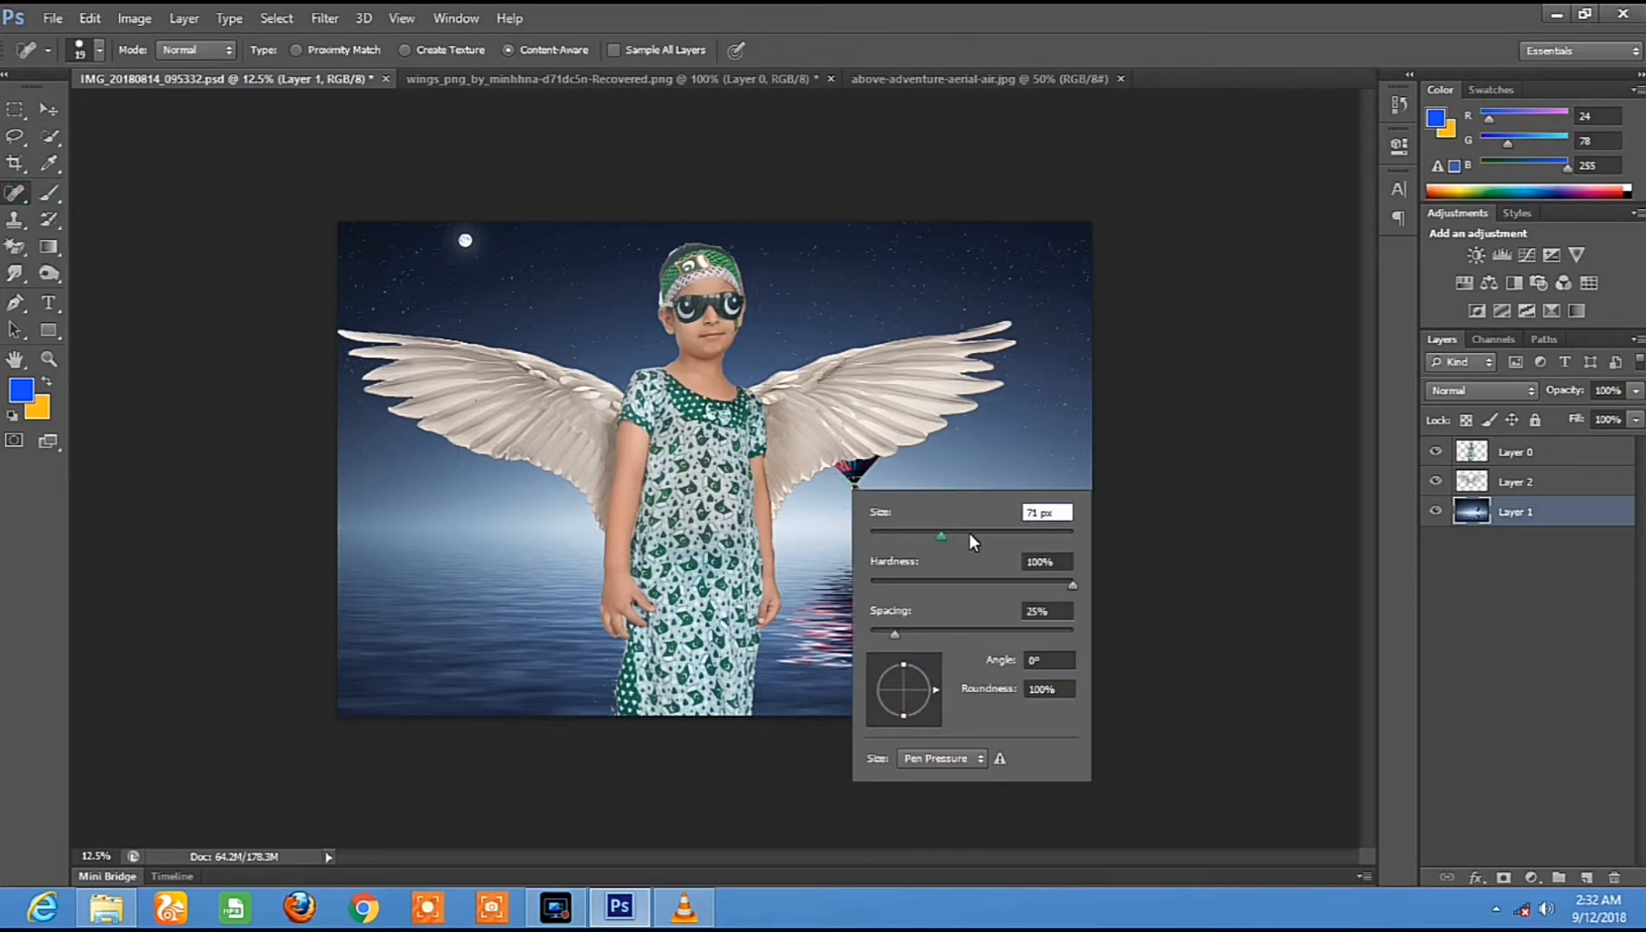
left_click(851, 486)
left_click(860, 462)
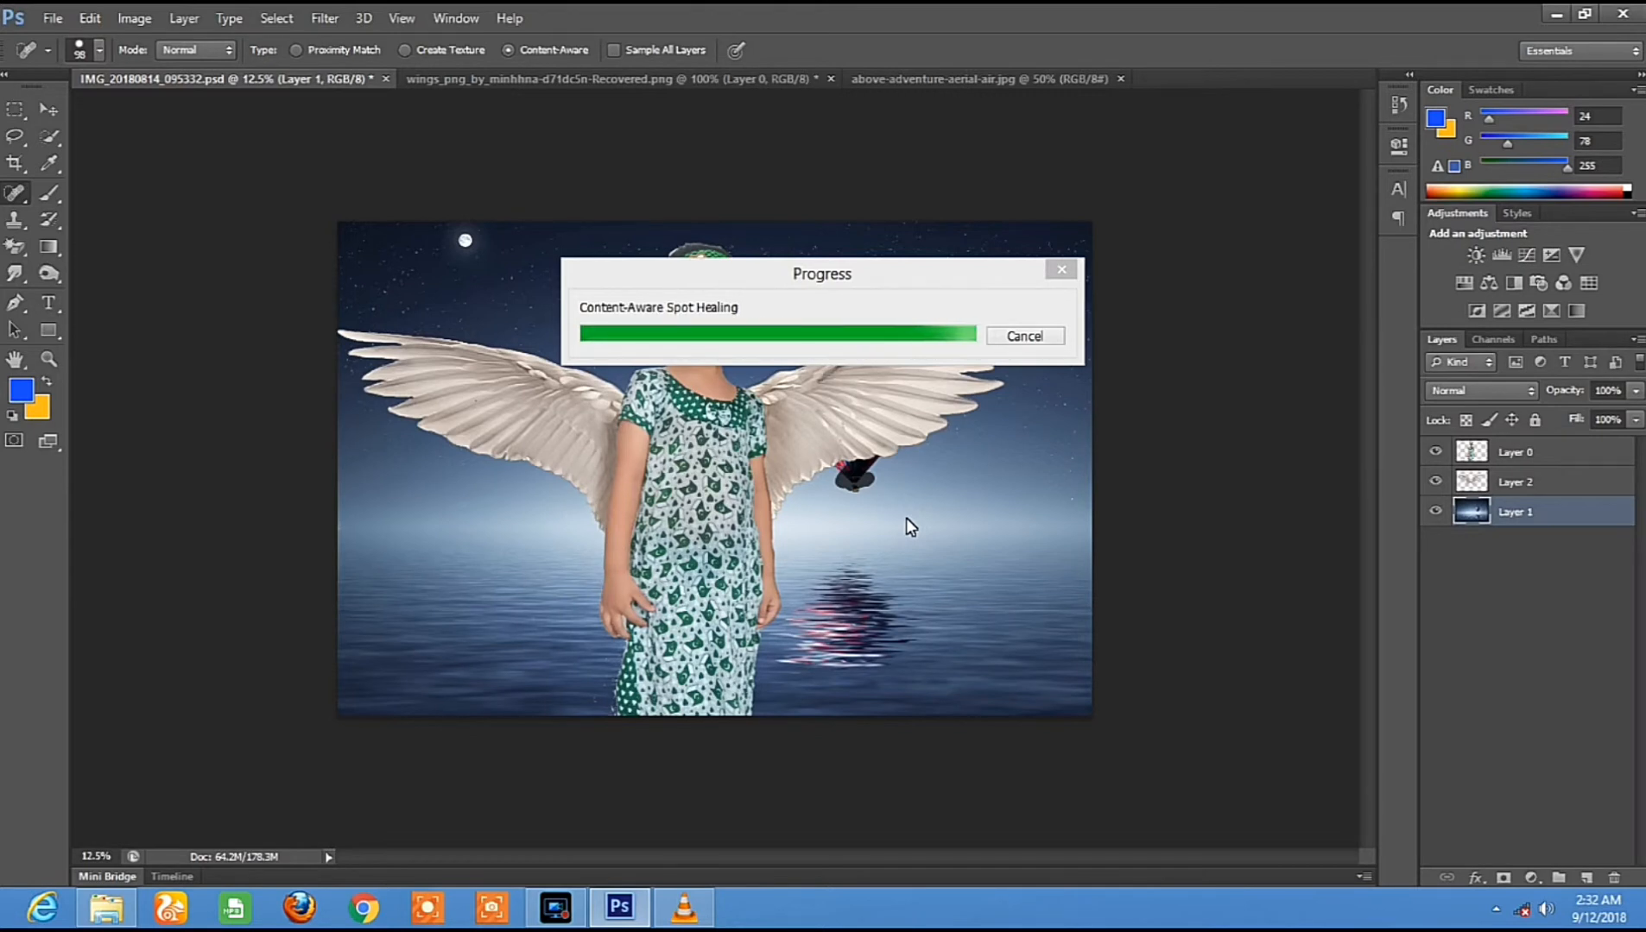
Heal the remaining part of the balloon below the wing with the Spot Healing Brush enlarged to 185 px.
right_click(843, 489)
left_click_drag(967, 531, 1014, 533)
left_click(859, 481)
left_click_drag(853, 477, 836, 471)
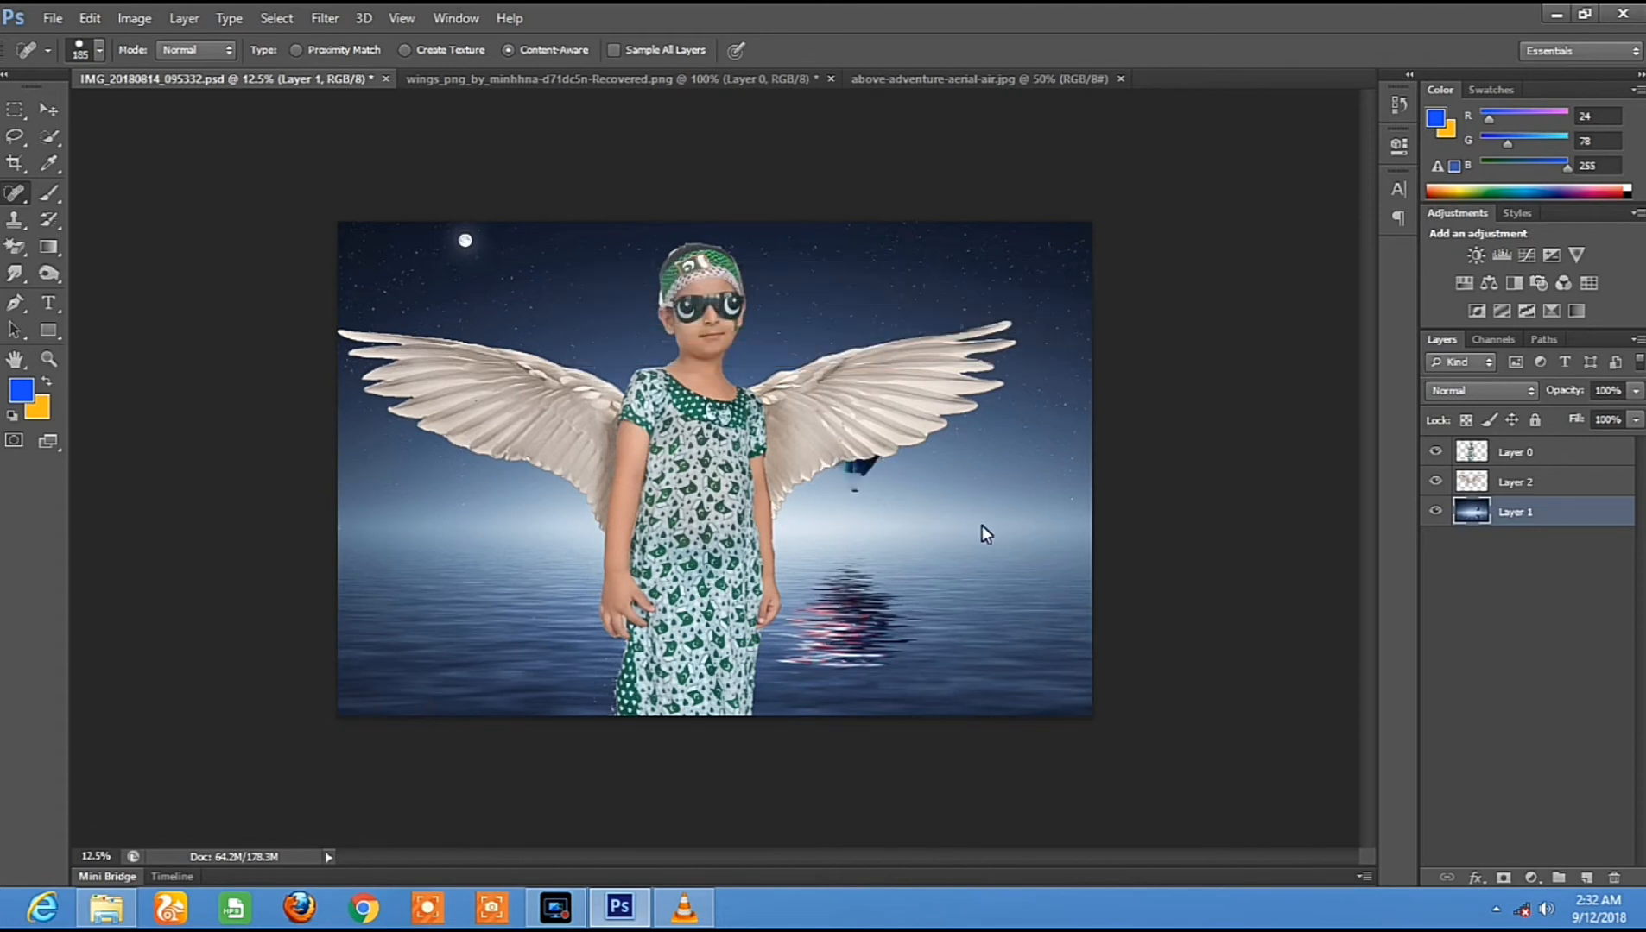
Enlarge the Spot Healing Brush to 259 px and sample the pale blue sky below the balloon remnant as the foreground color.
right_click(914, 525)
left_click_drag(1038, 566, 1093, 568)
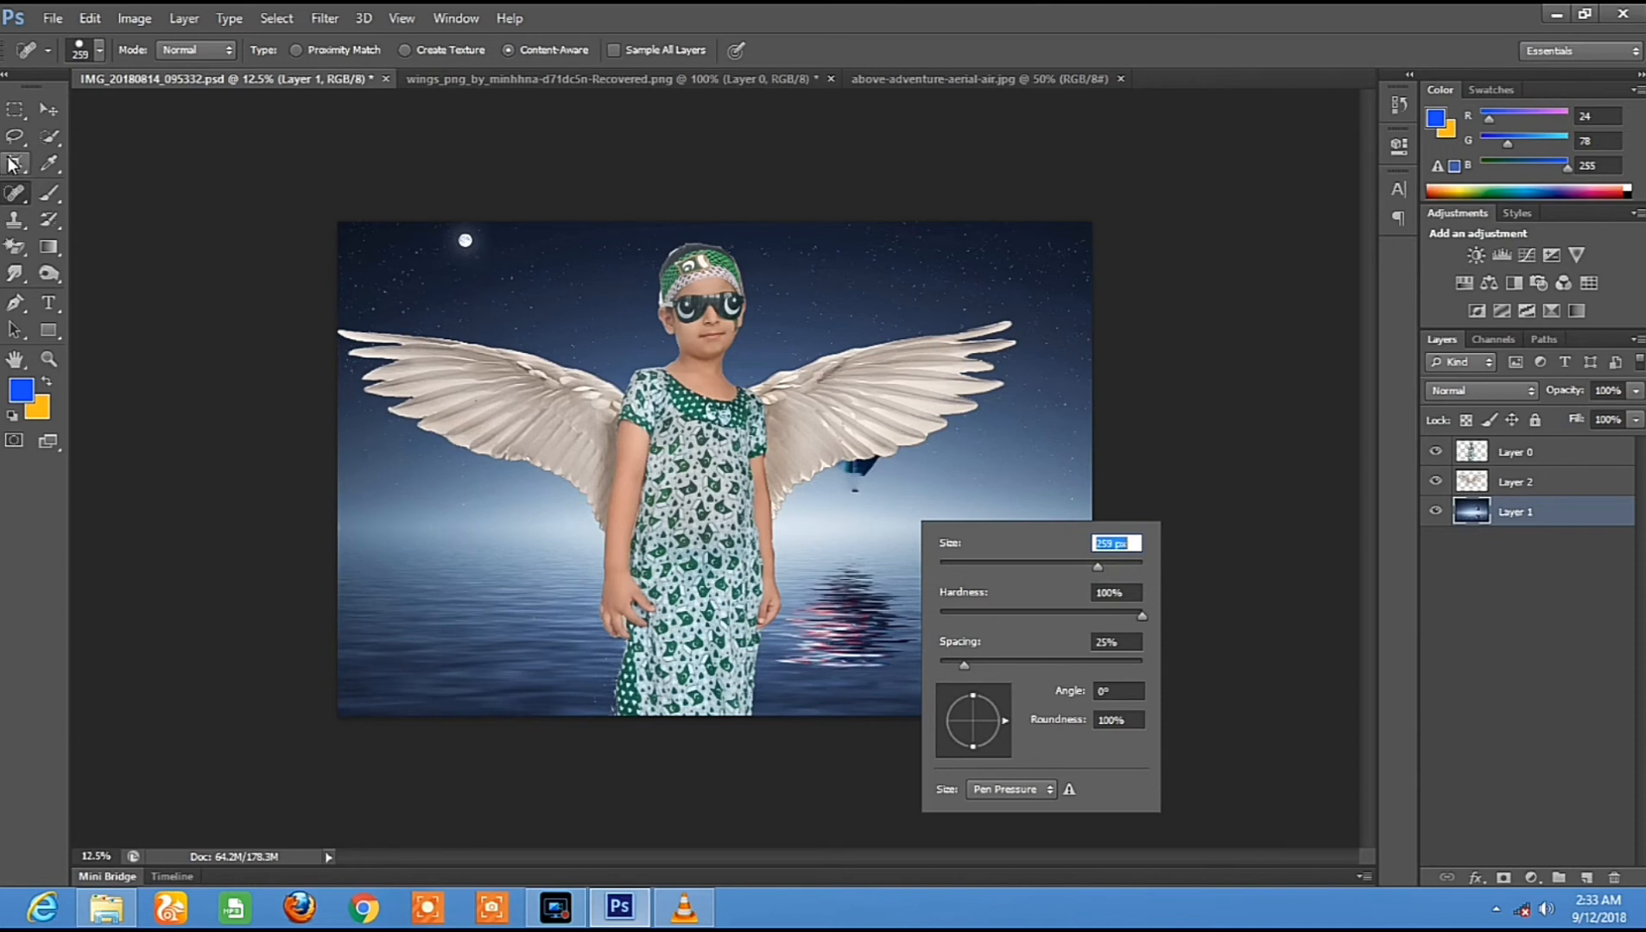
left_click(52, 167)
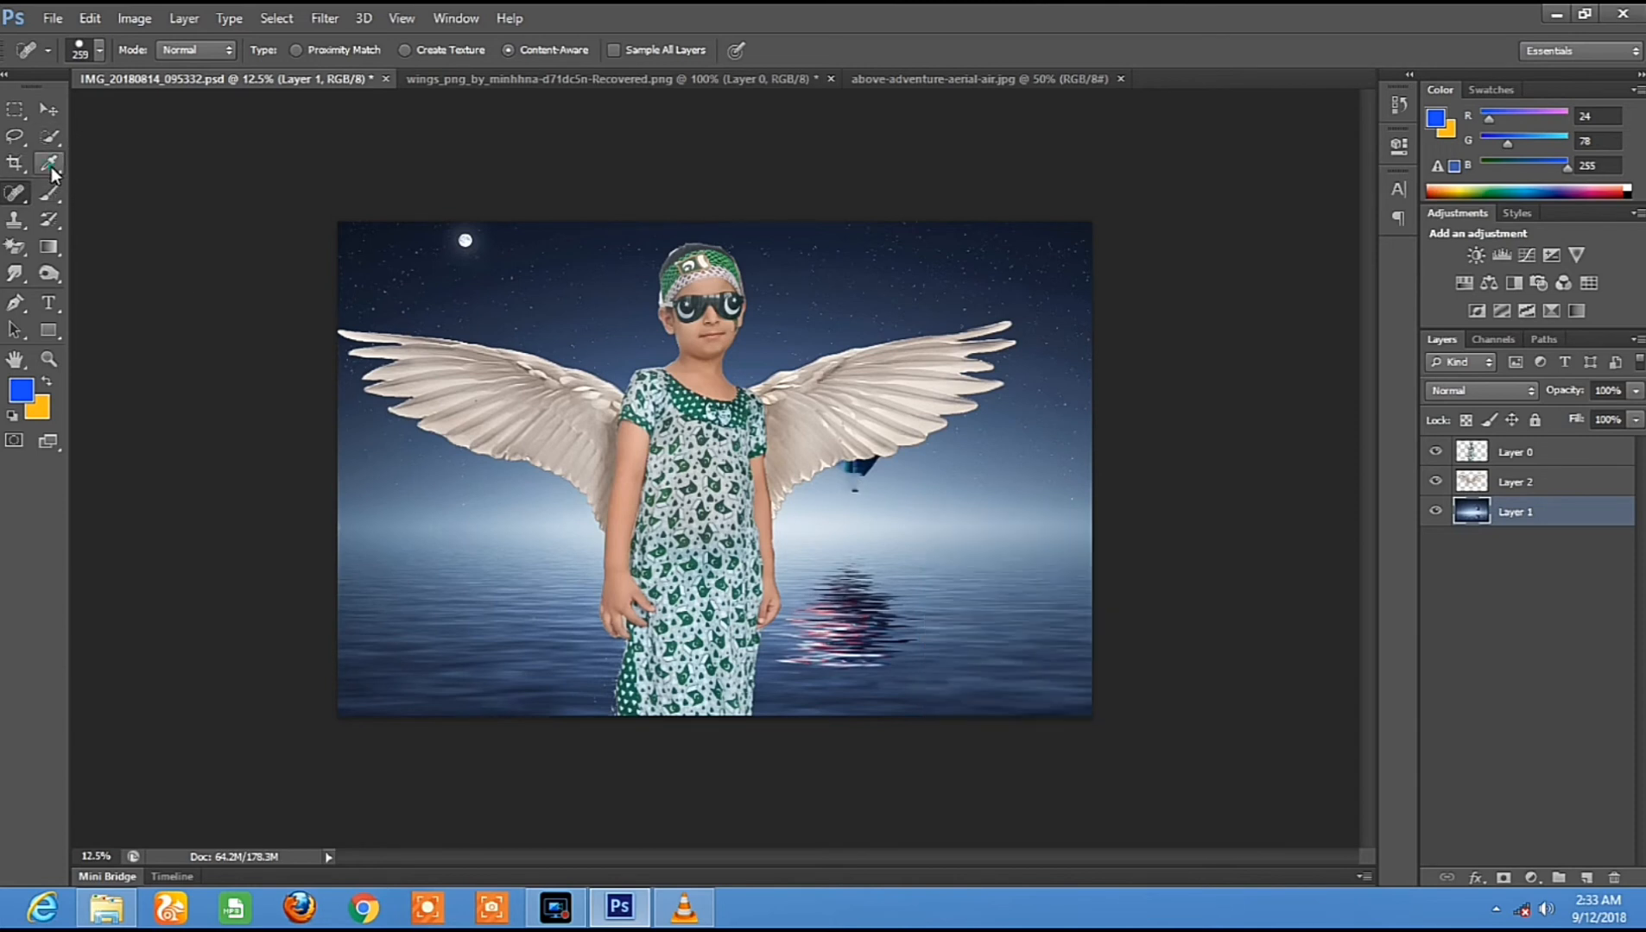
left_click(837, 513)
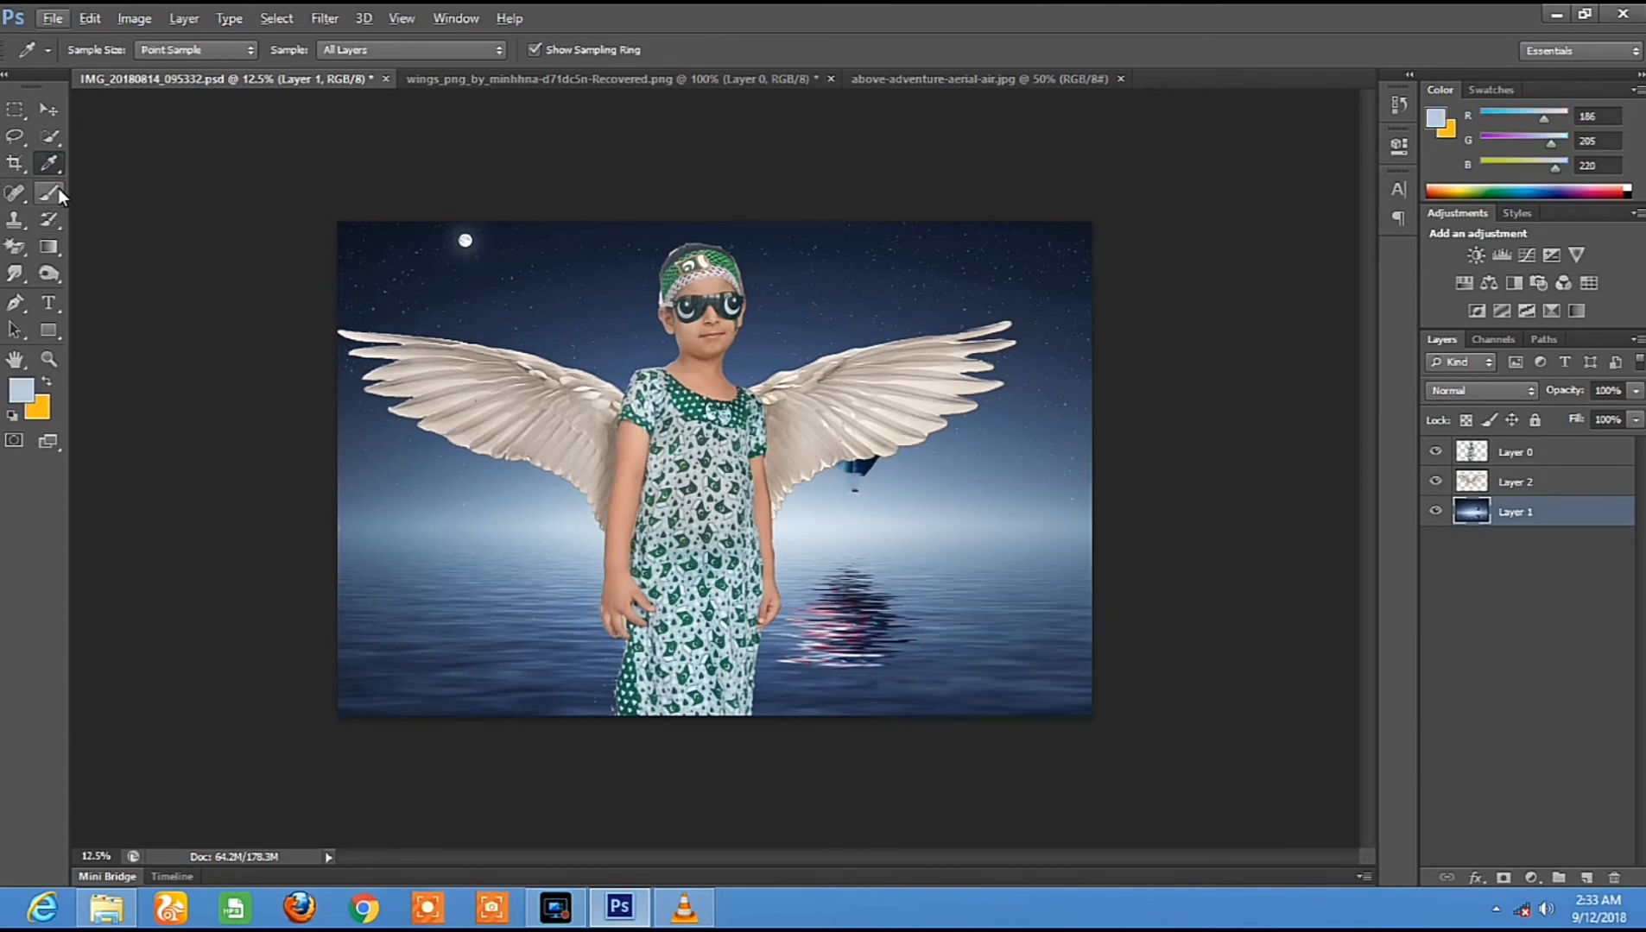
left_click(51, 139)
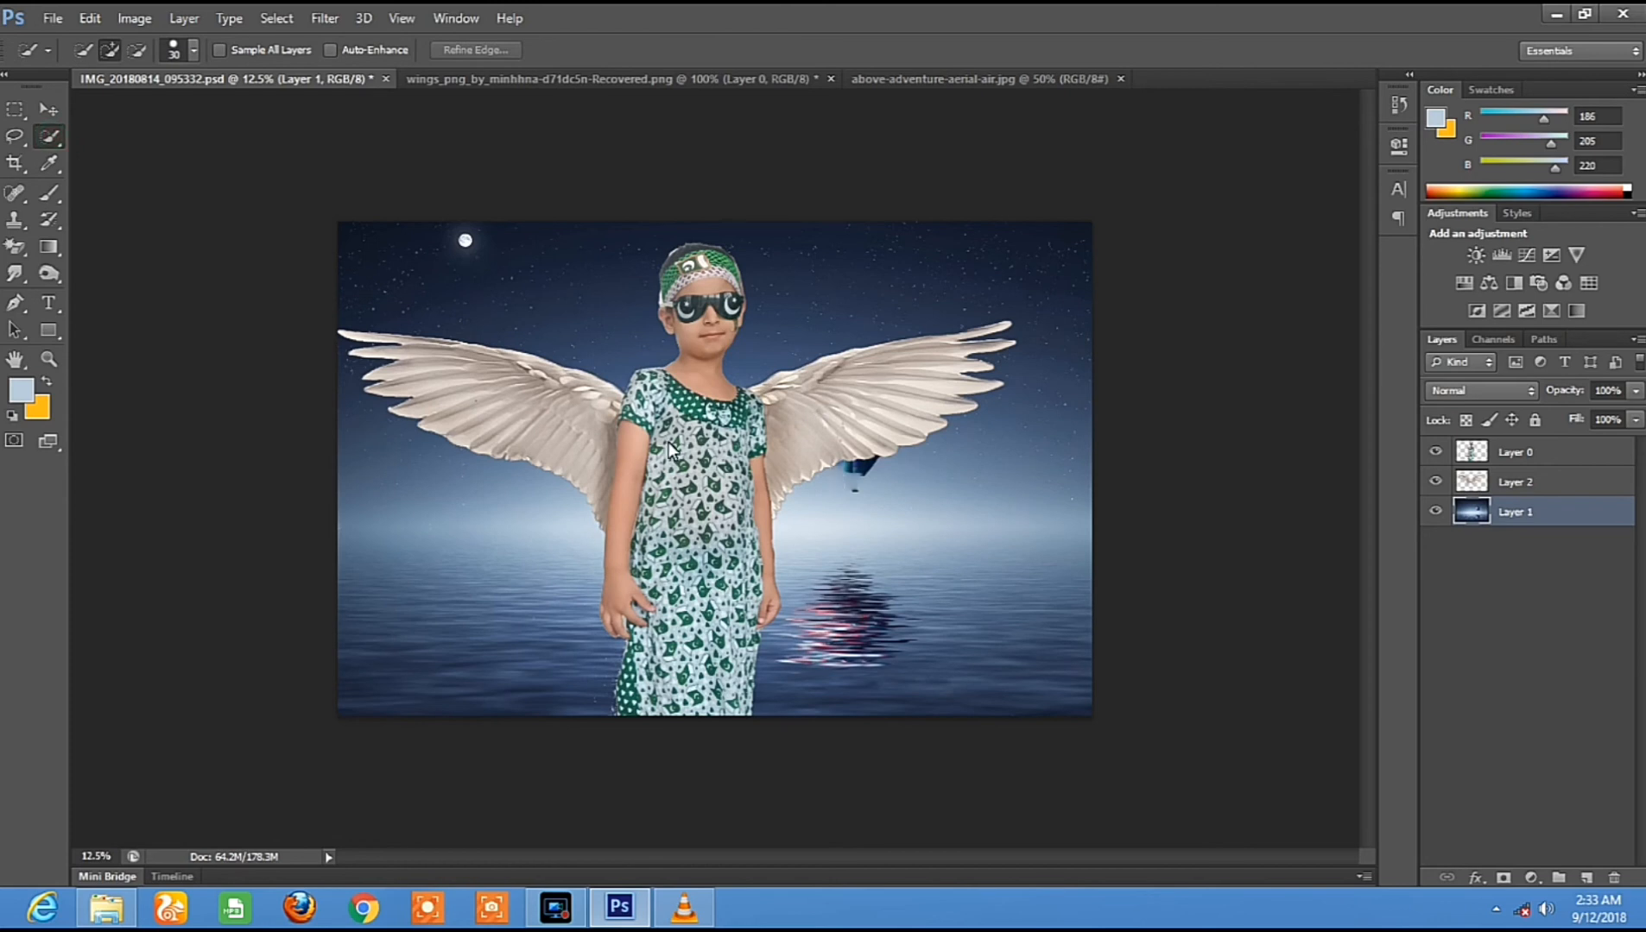